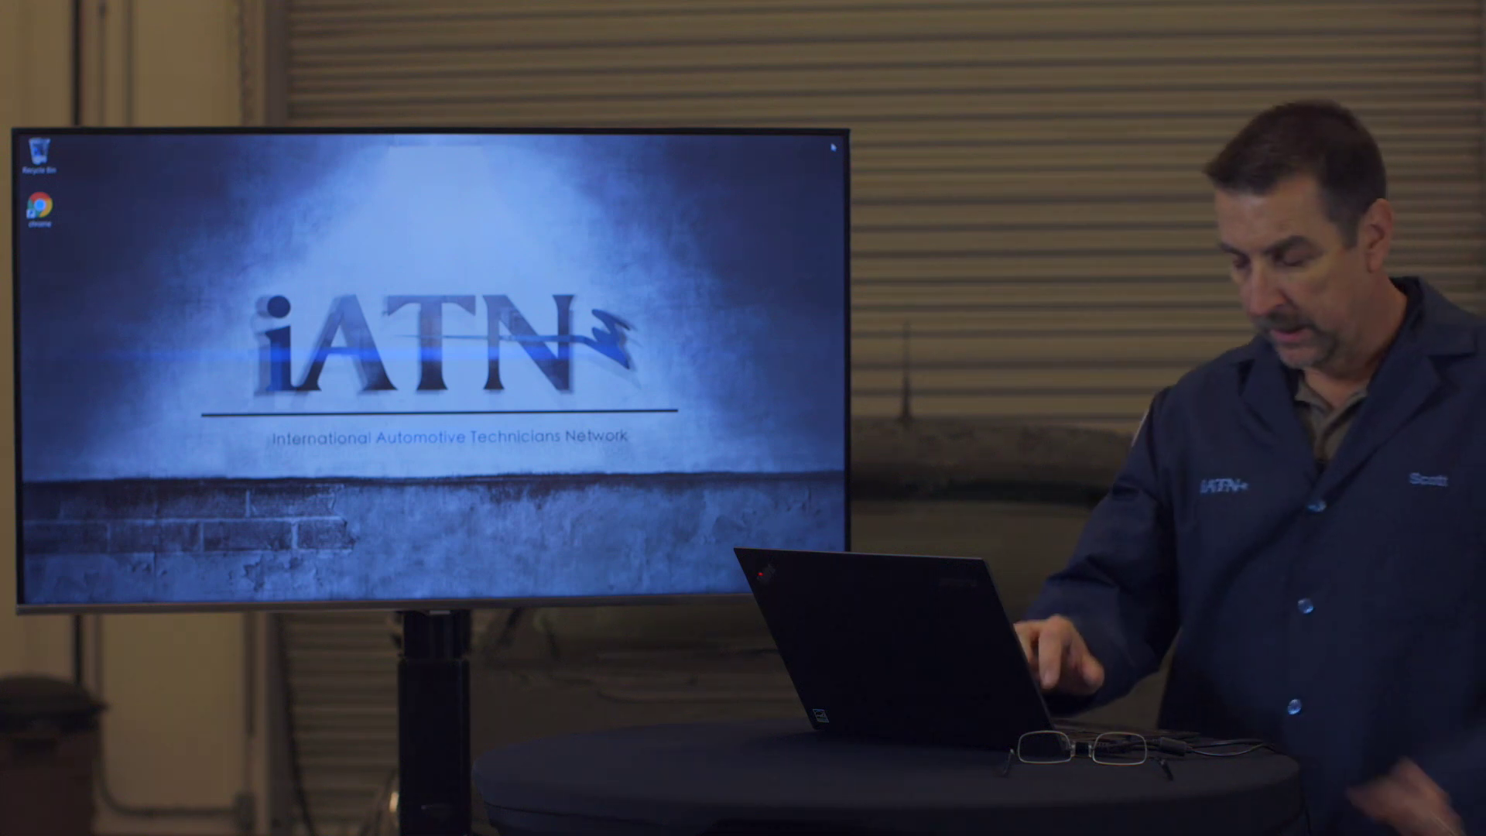
Step: Open the vehicle diagnostics for the 2013 Chevrolet Volt and start a Customer Report
mouse_move(434, 597)
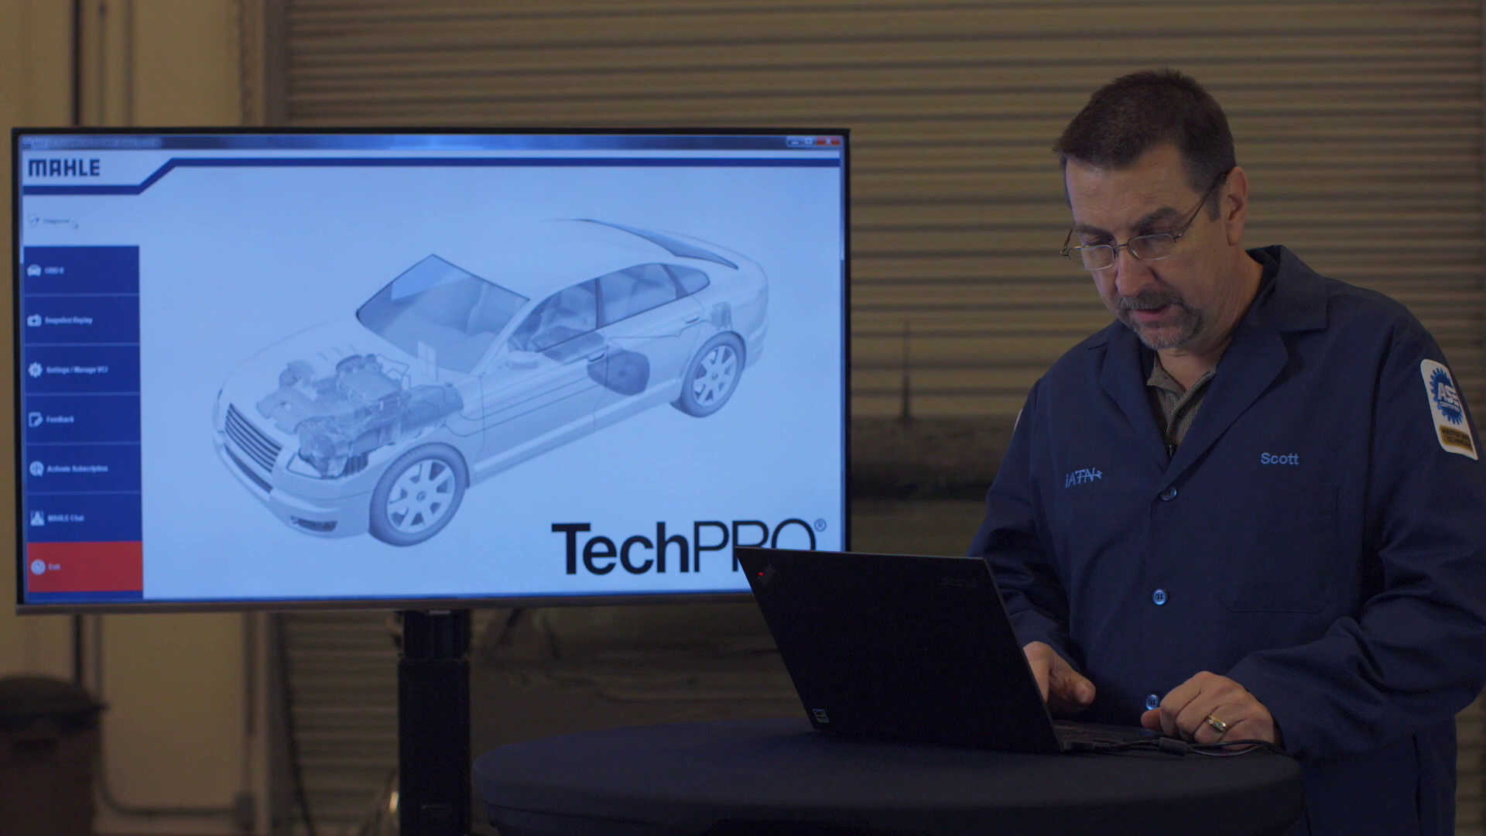
click(75, 225)
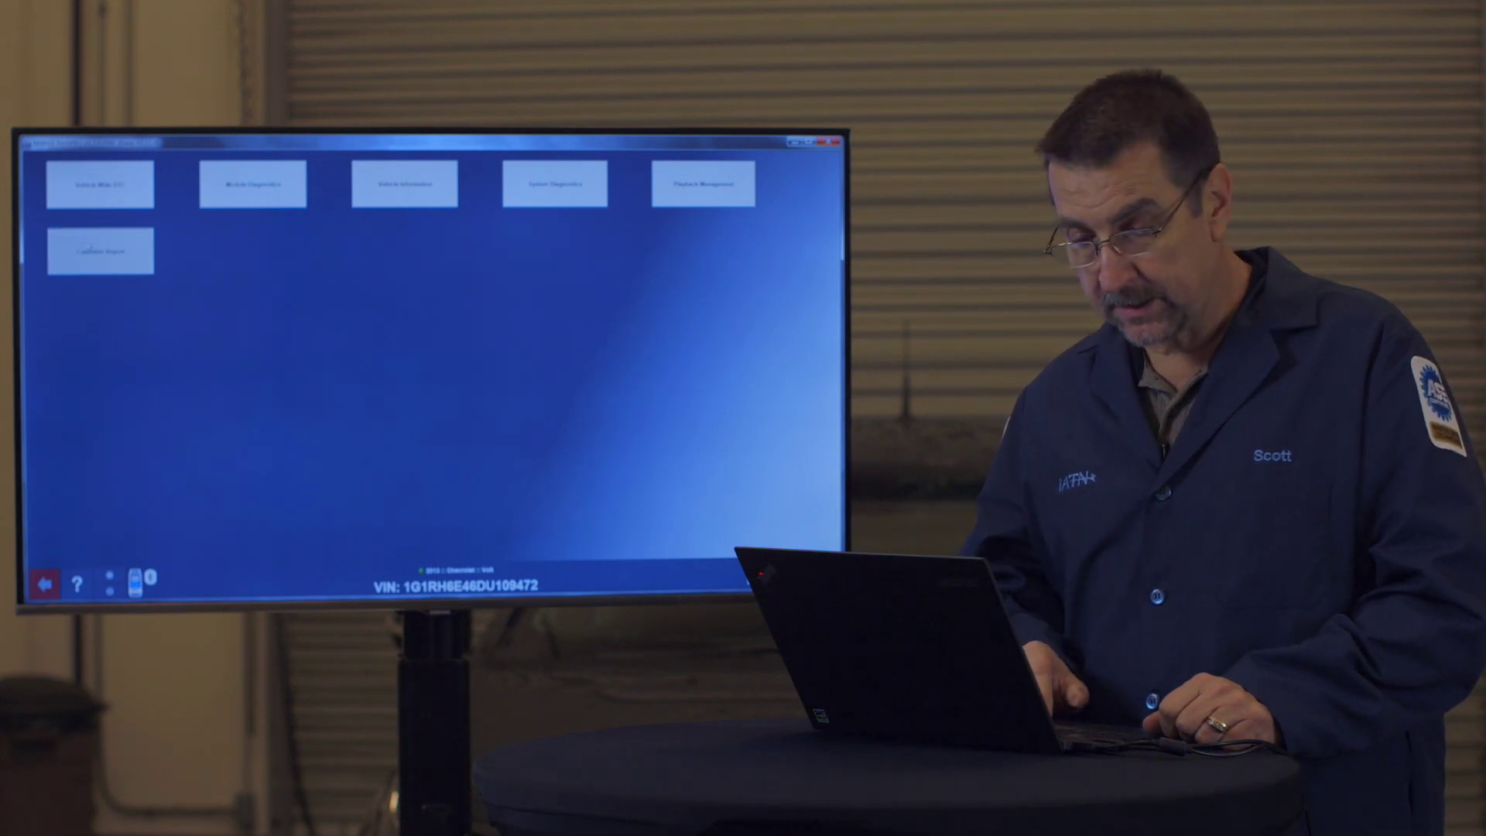
click(91, 246)
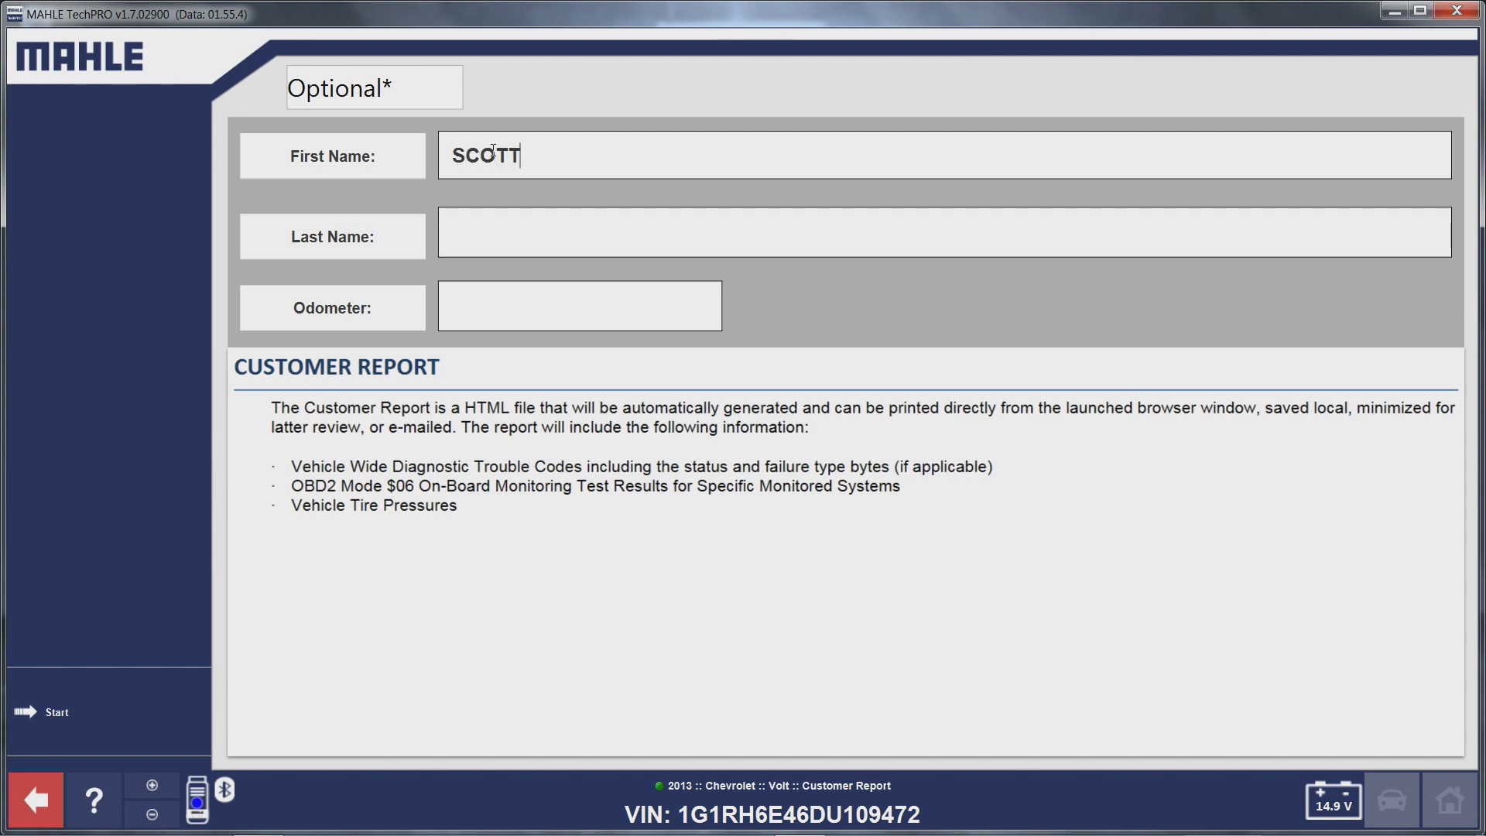
Step: Enter the customer's name and odometer 69846, and generate the report using the Parking Assist Control Module GM 0323
text(BROWN)
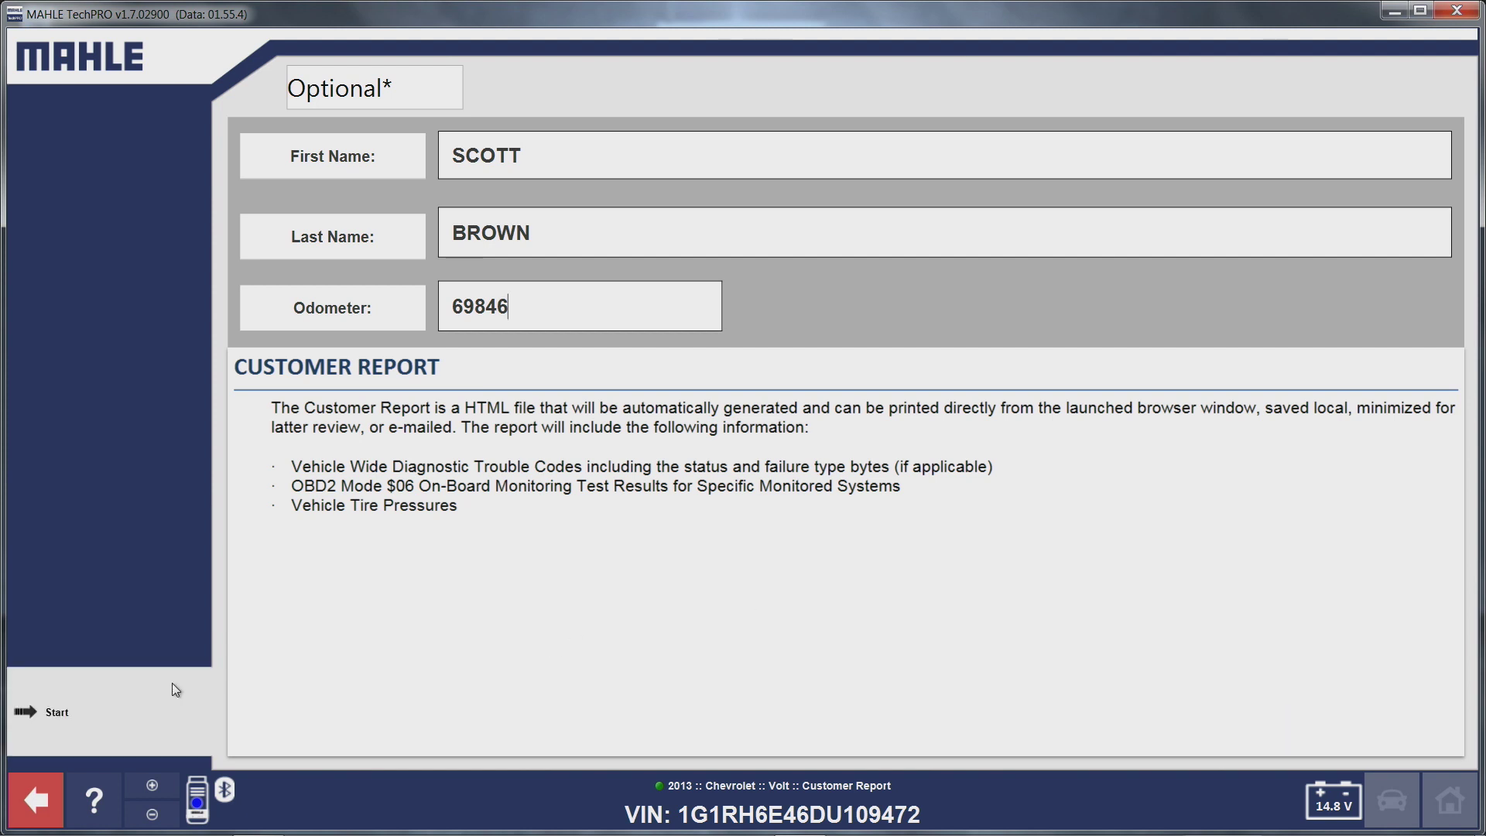
click(172, 686)
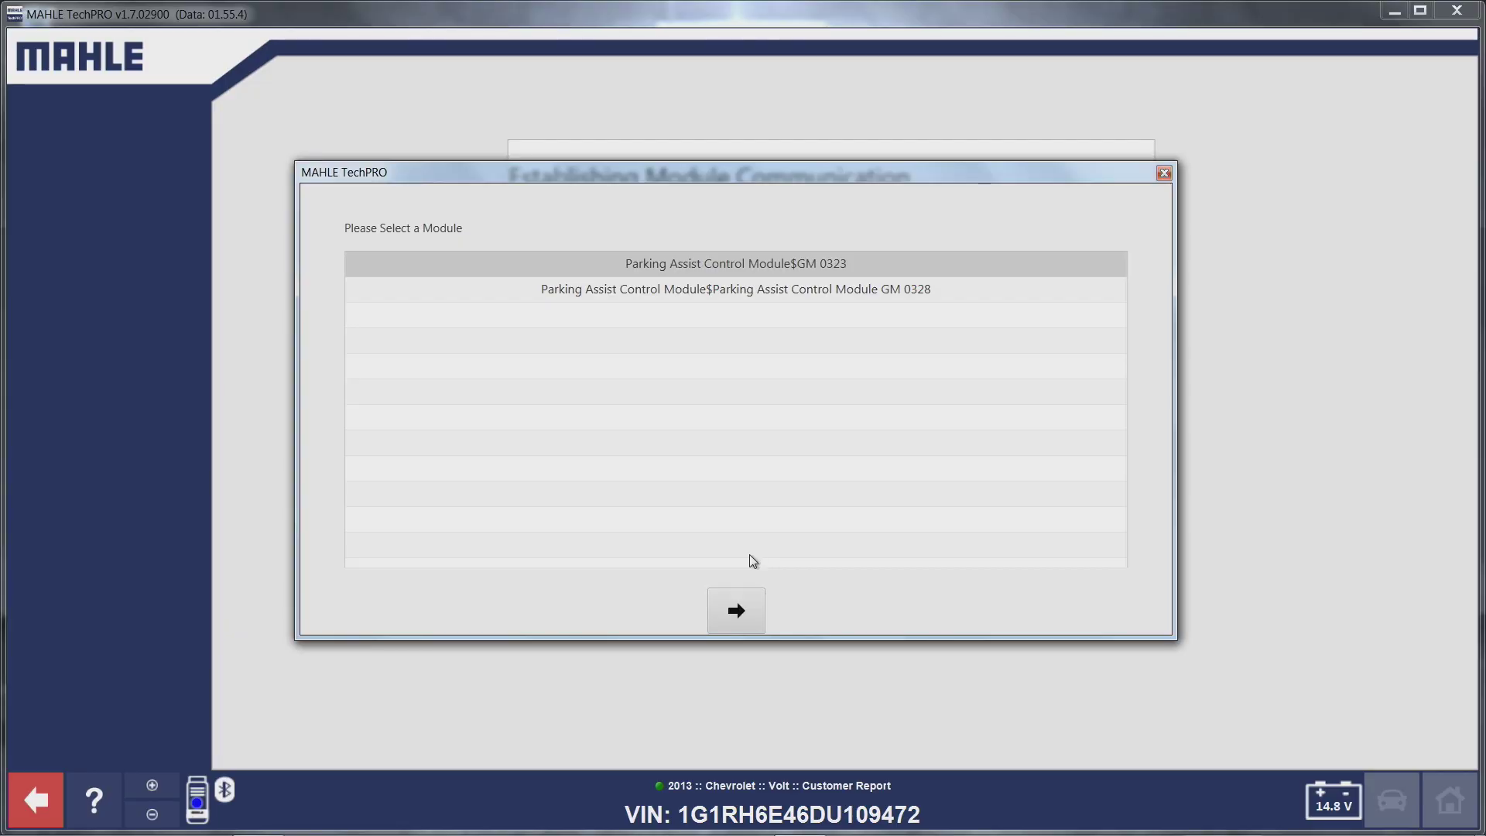
click(736, 611)
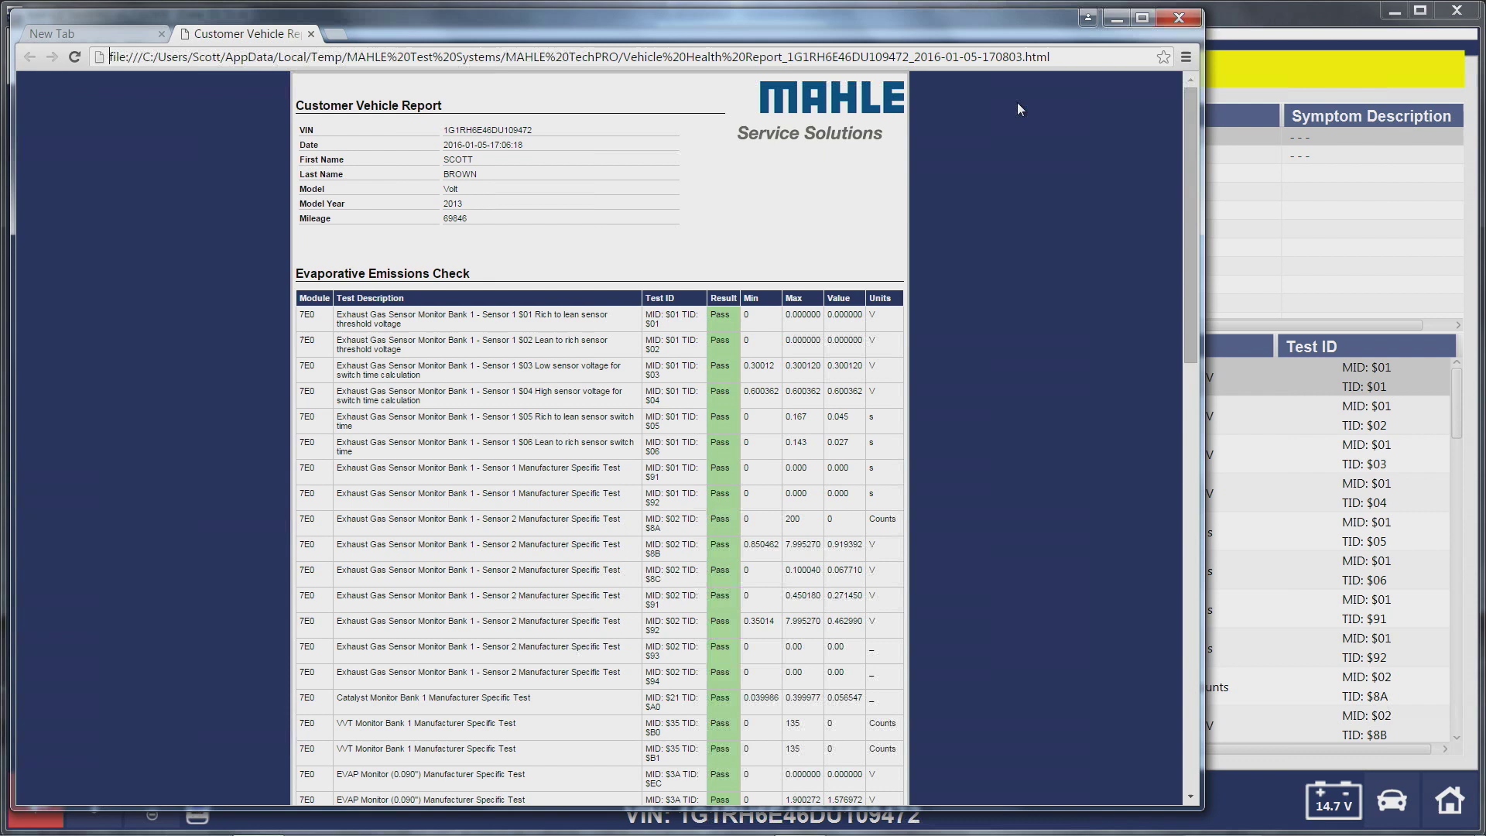
Step: Maximize the Customer Vehicle Report at 175% zoom and examine its emissions test results and vehicle-wide trouble codes
click(1142, 19)
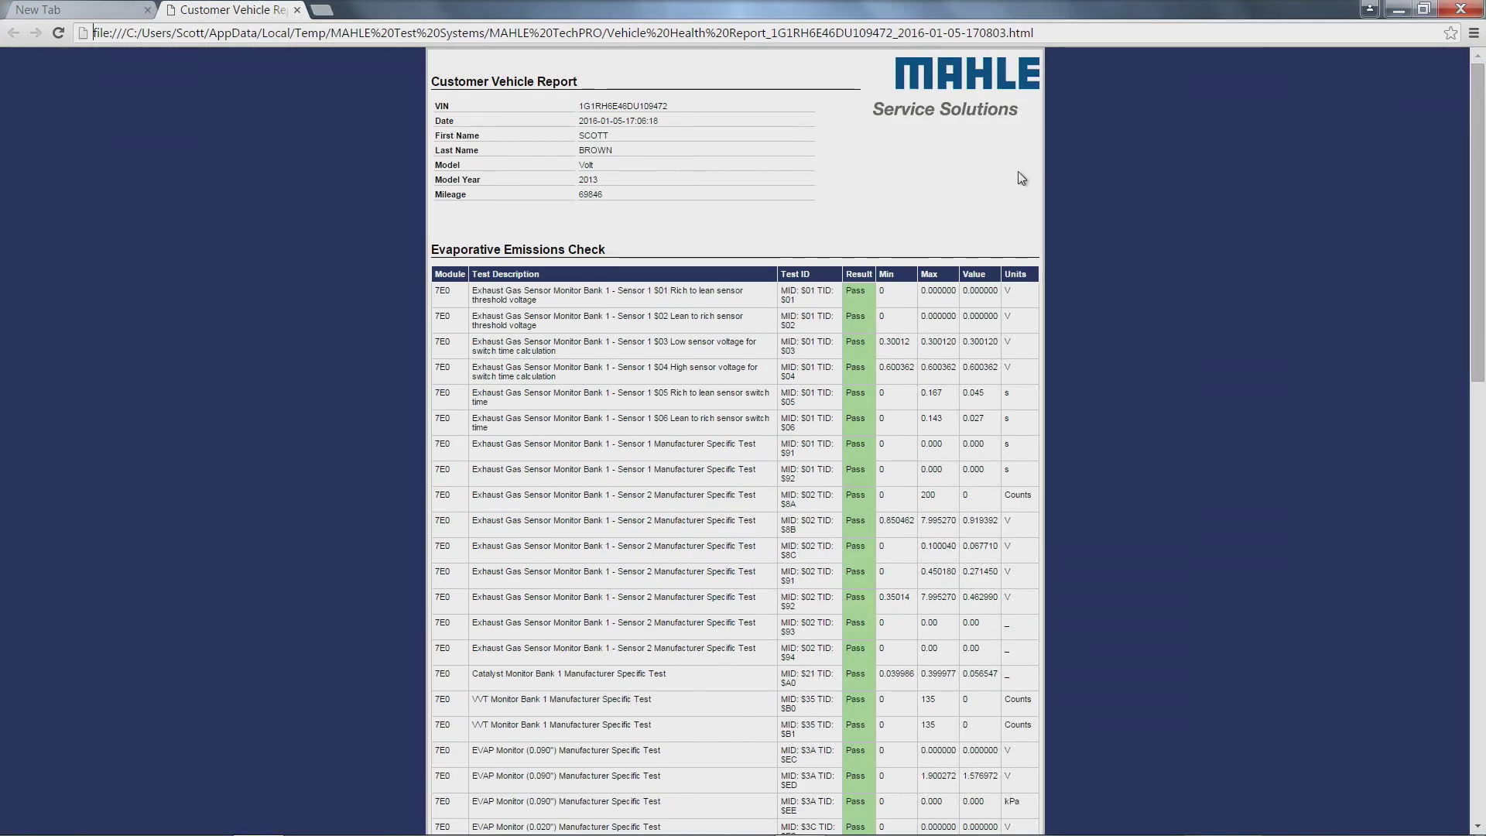
key(ctrl+plus)
key(ctrl+plus)
key(ctrl+plus)
key(ctrl+plus)
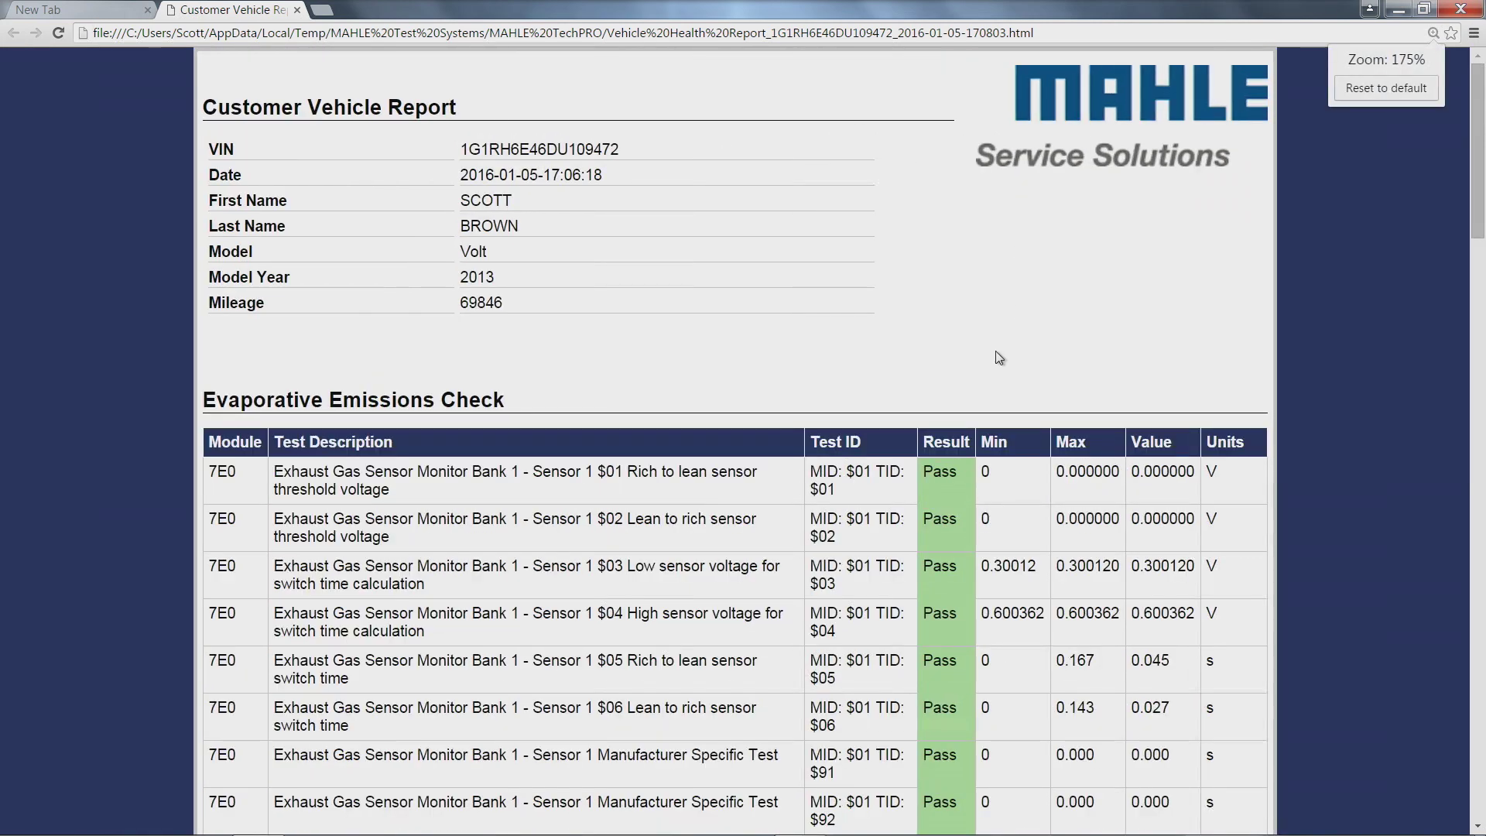
scroll(999, 357, down, 5)
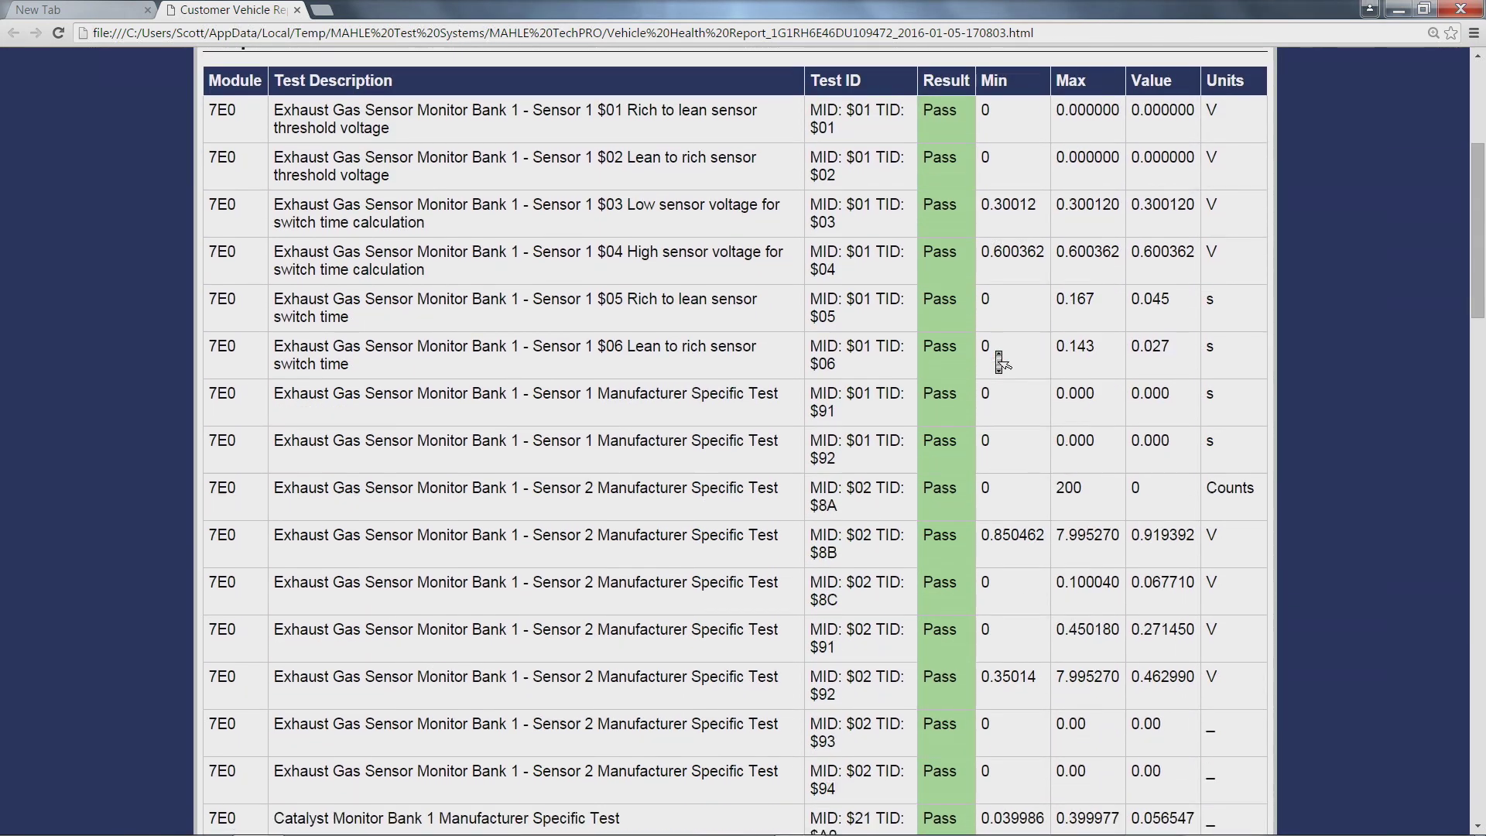
scroll(1000, 361, down, 1)
scroll(999, 358, down, 7)
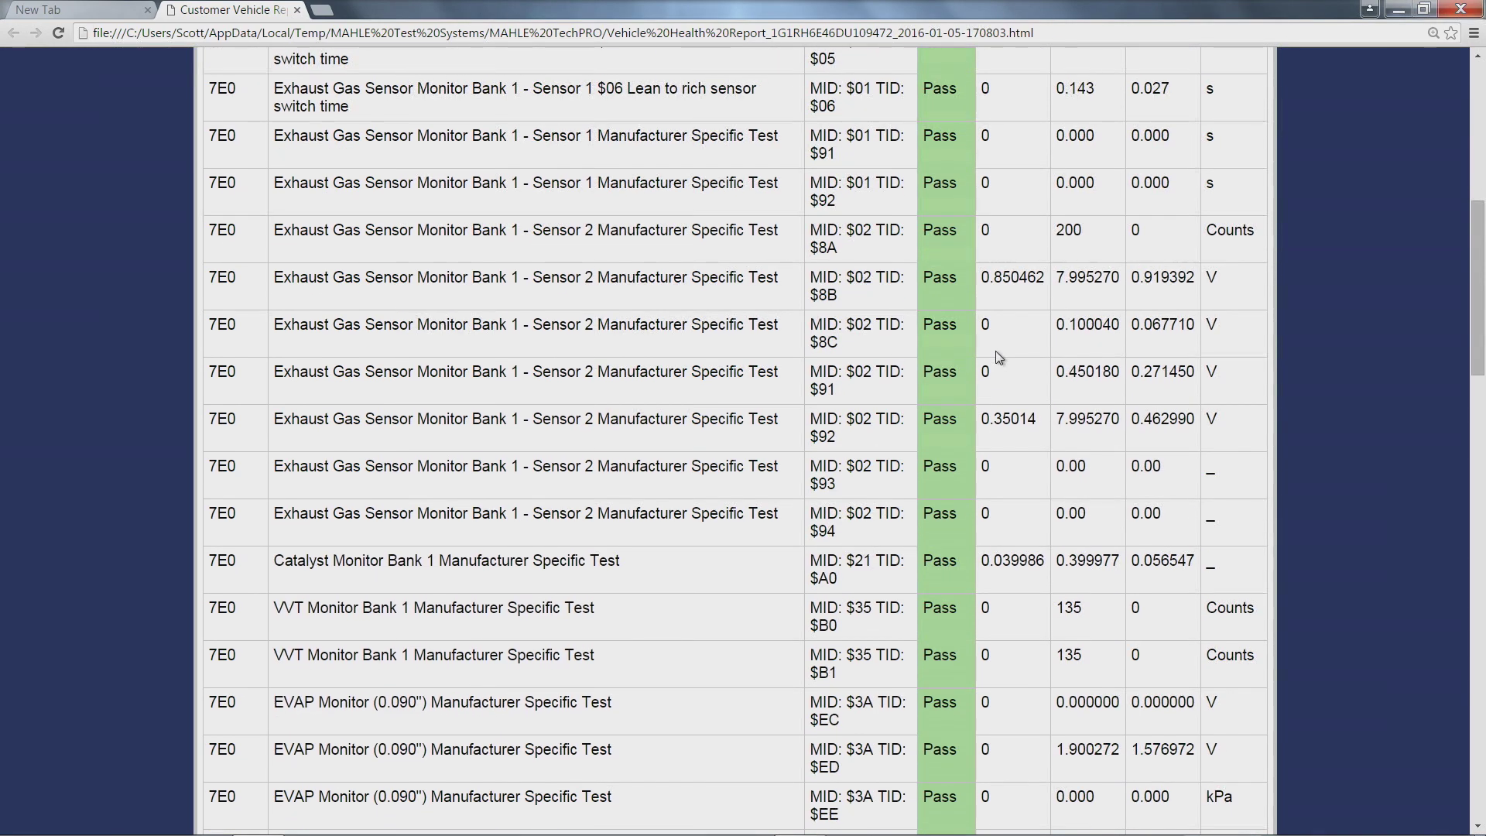
scroll(999, 360, down, 12)
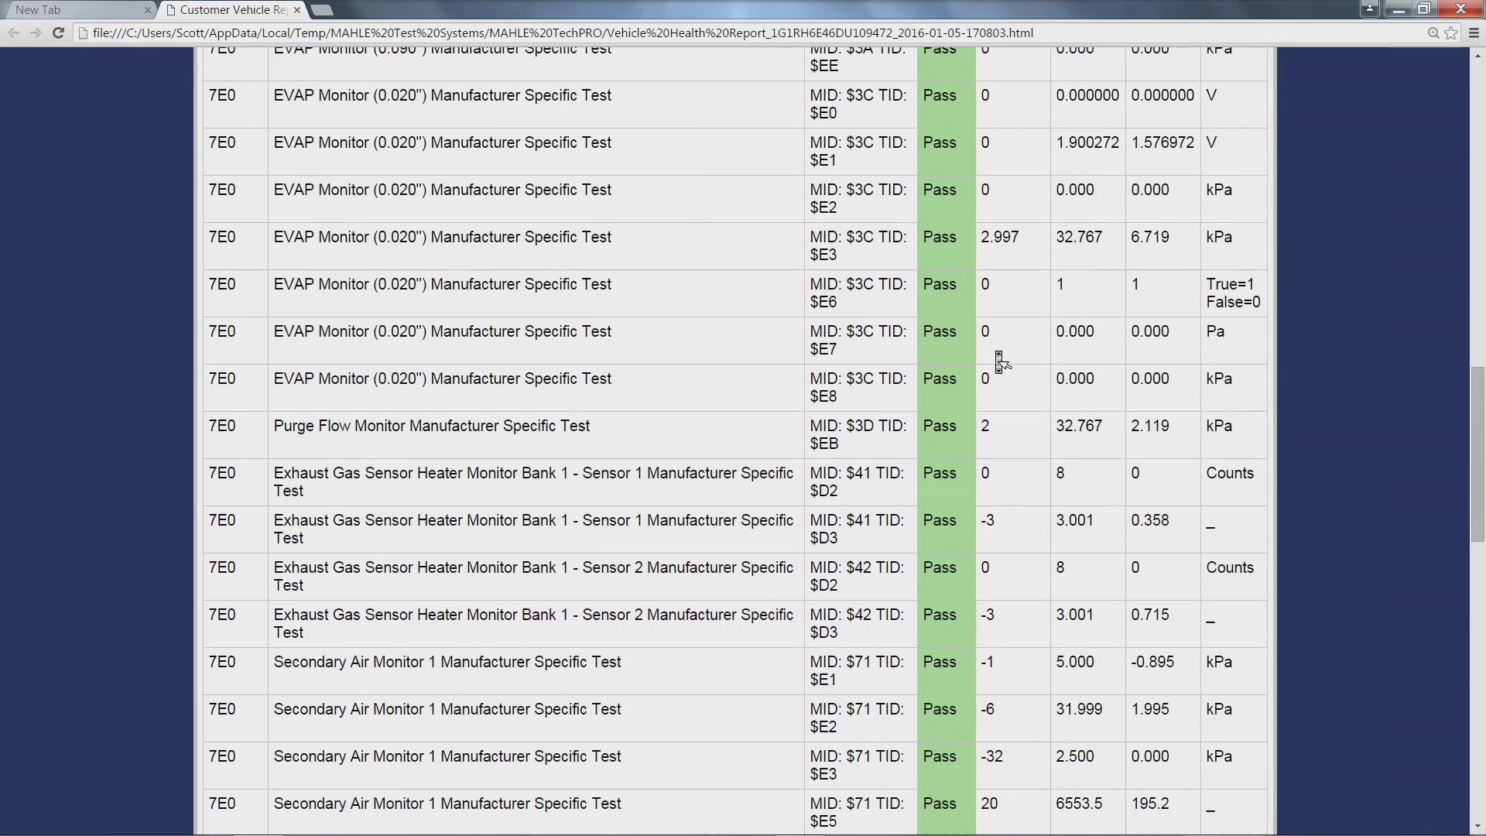
scroll(999, 361, down, 8)
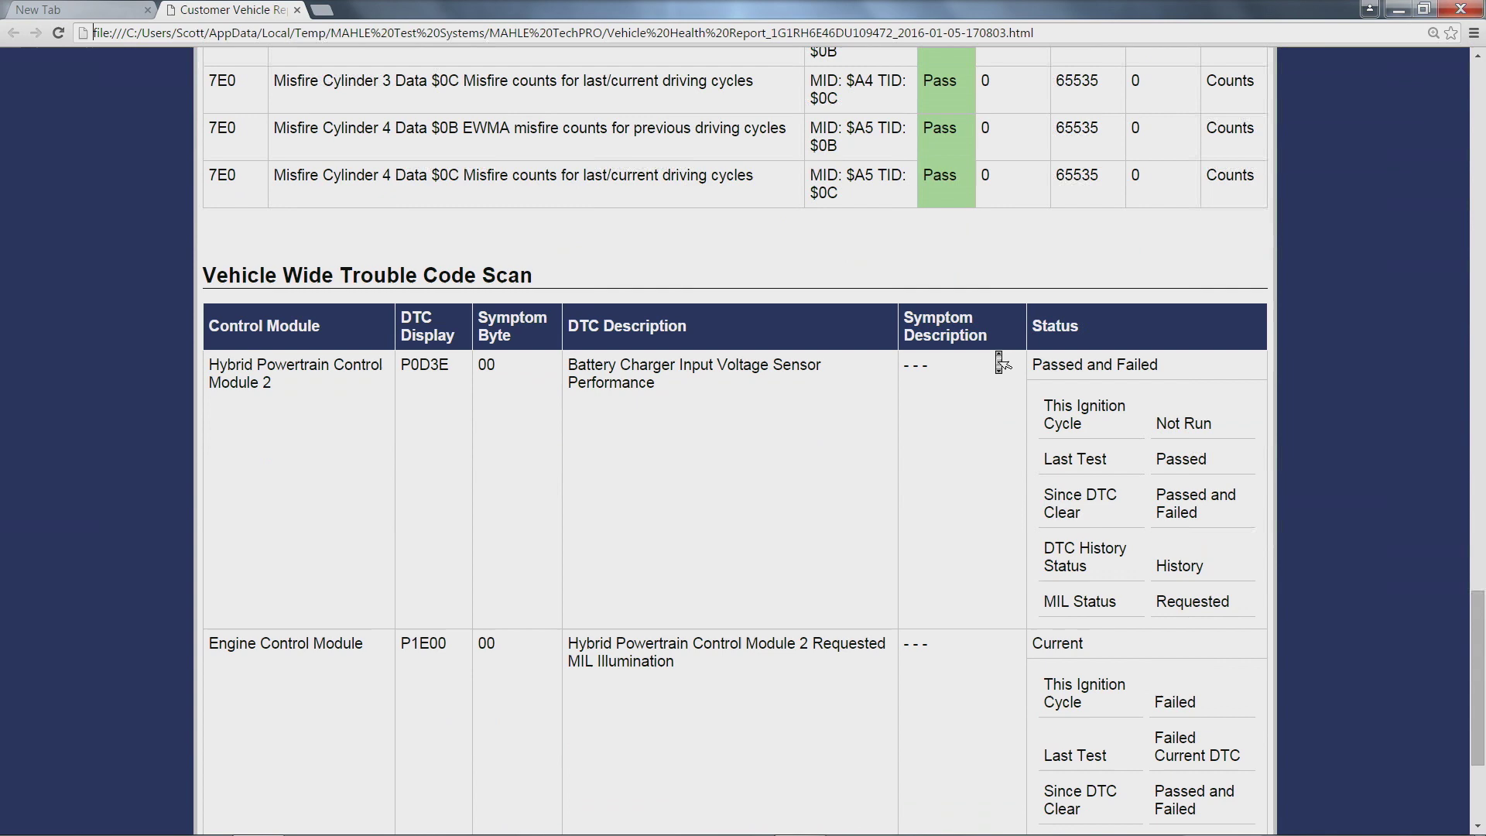
scroll(999, 358, down, 1)
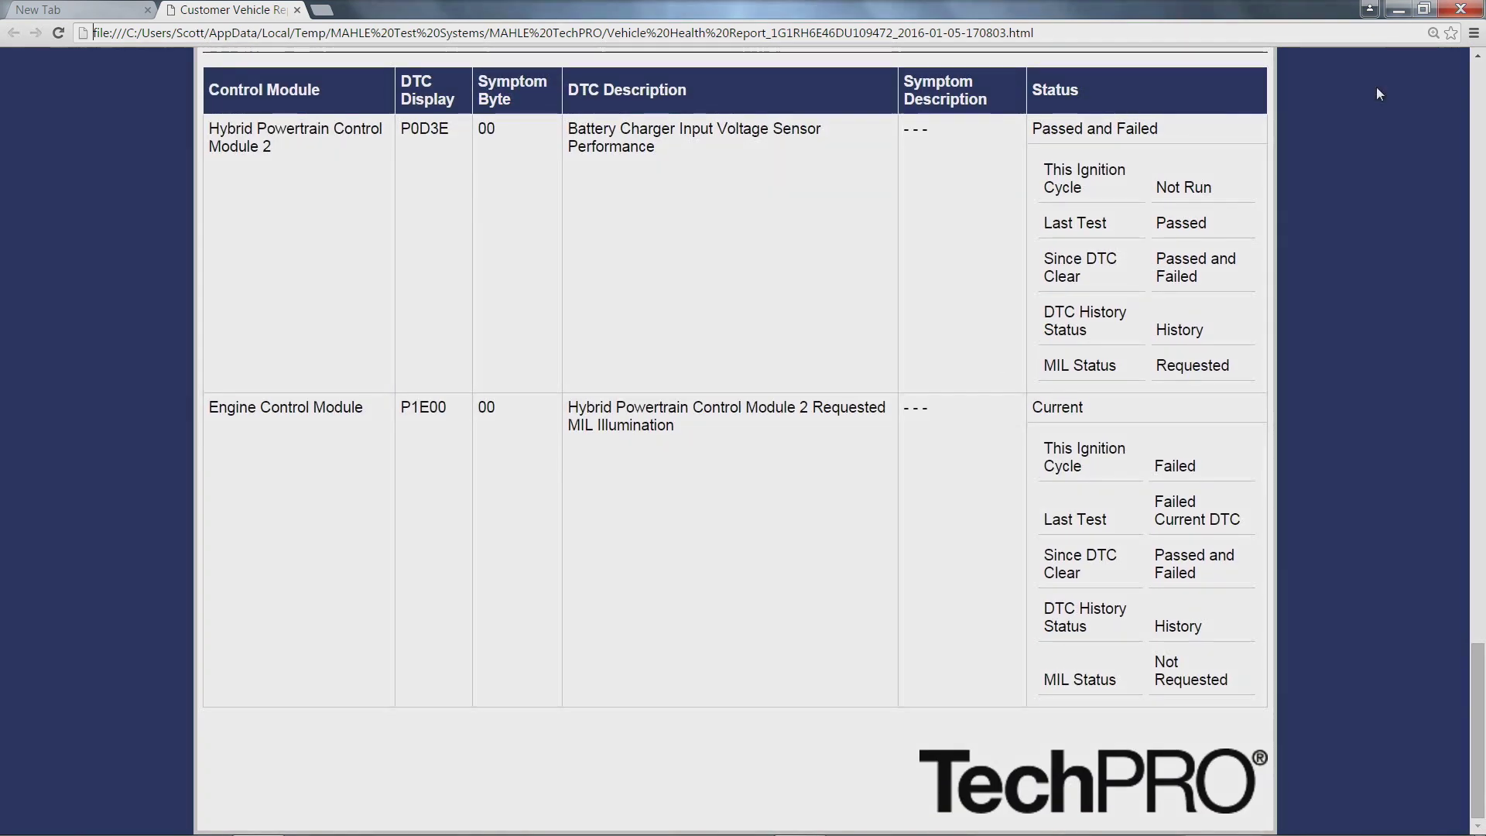
Step: Open the report's print preview and bring up the save dialog for a PDF copy
click(1474, 34)
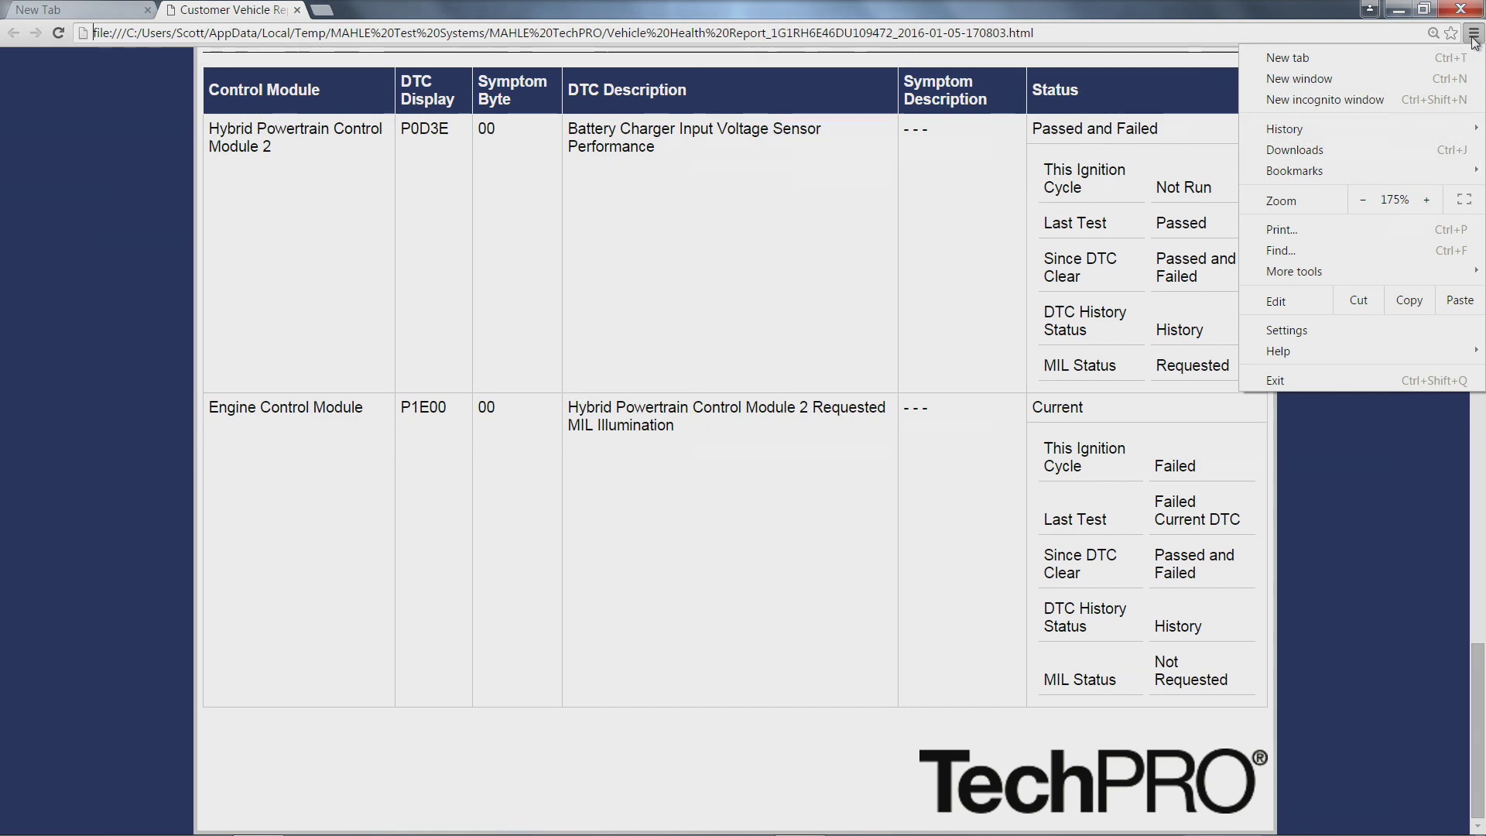
click(1305, 228)
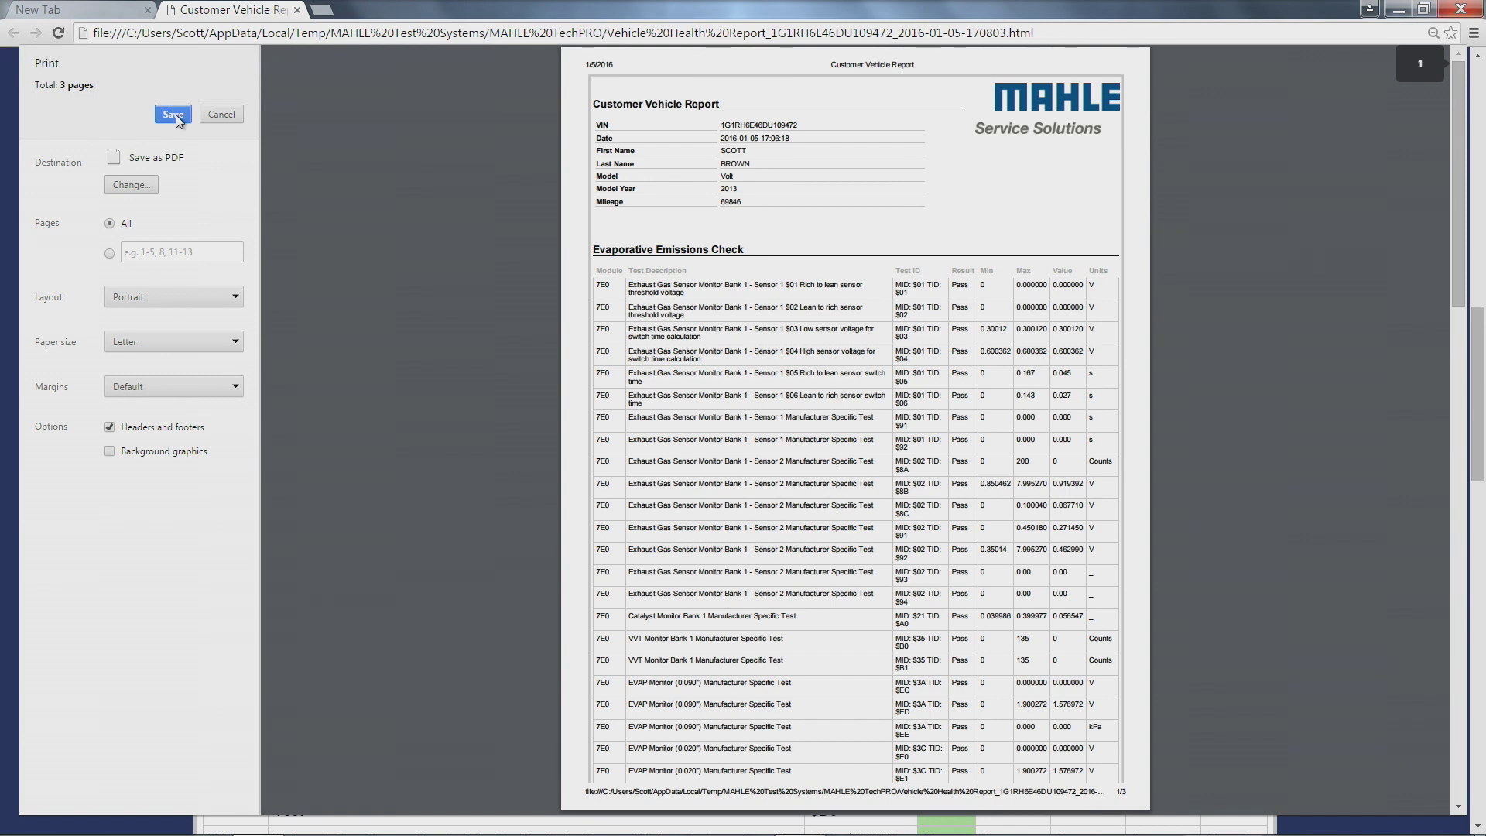
click(173, 115)
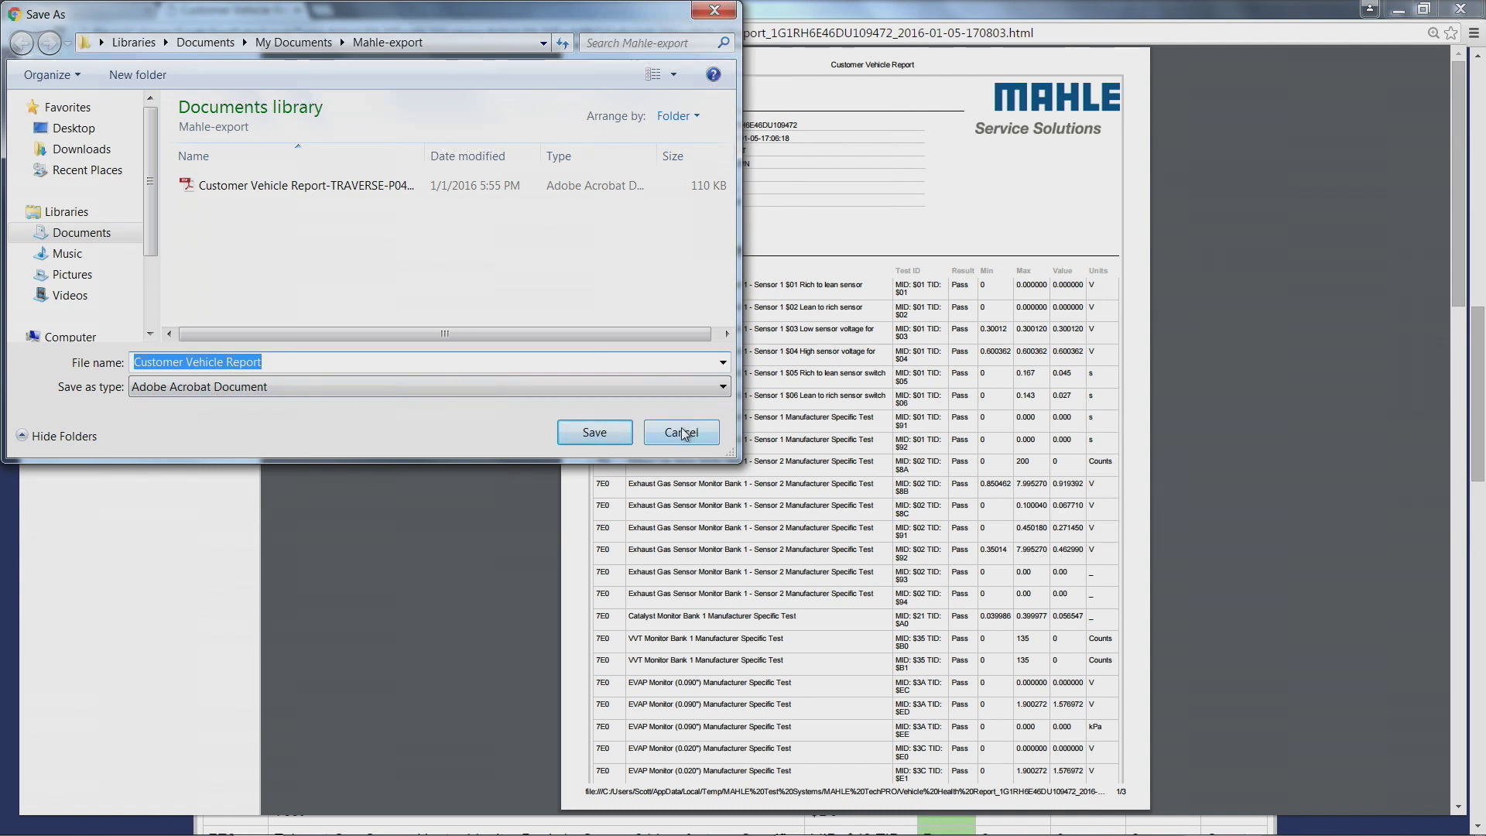
Step: Change the report's print destination to Save to Google Drive and save it there
click(161, 243)
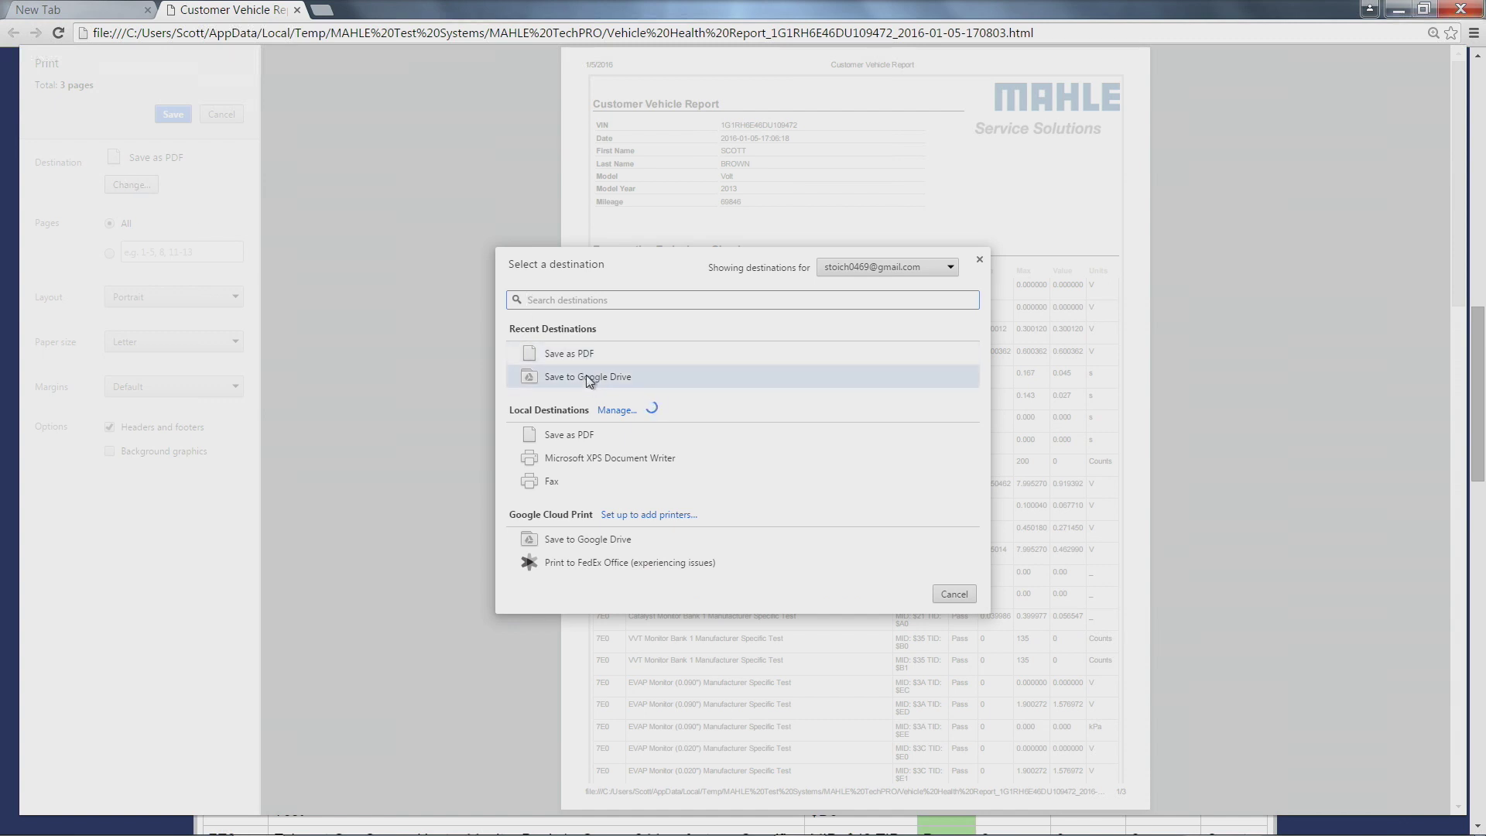
click(589, 377)
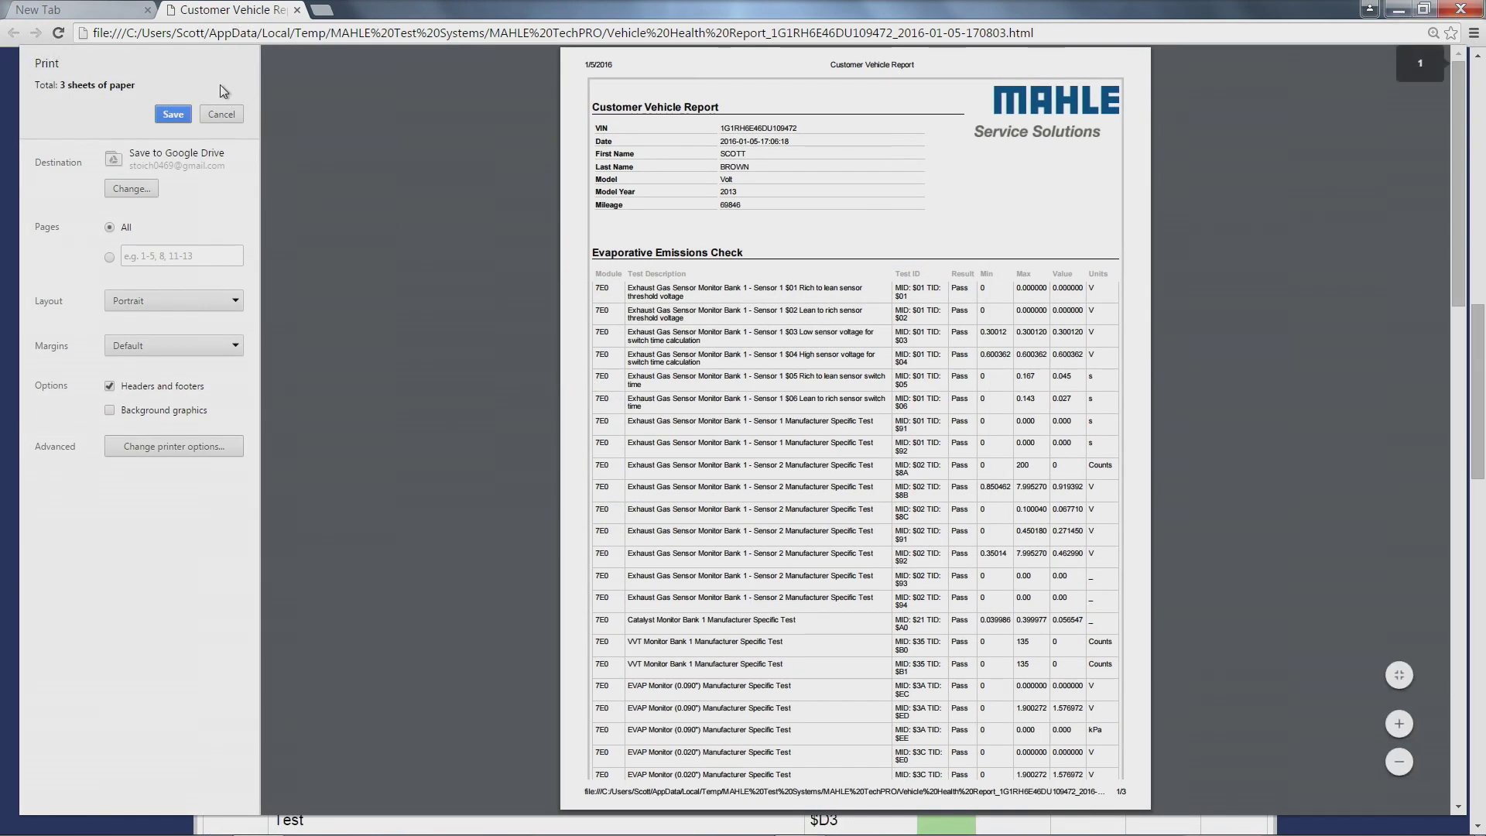
click(173, 114)
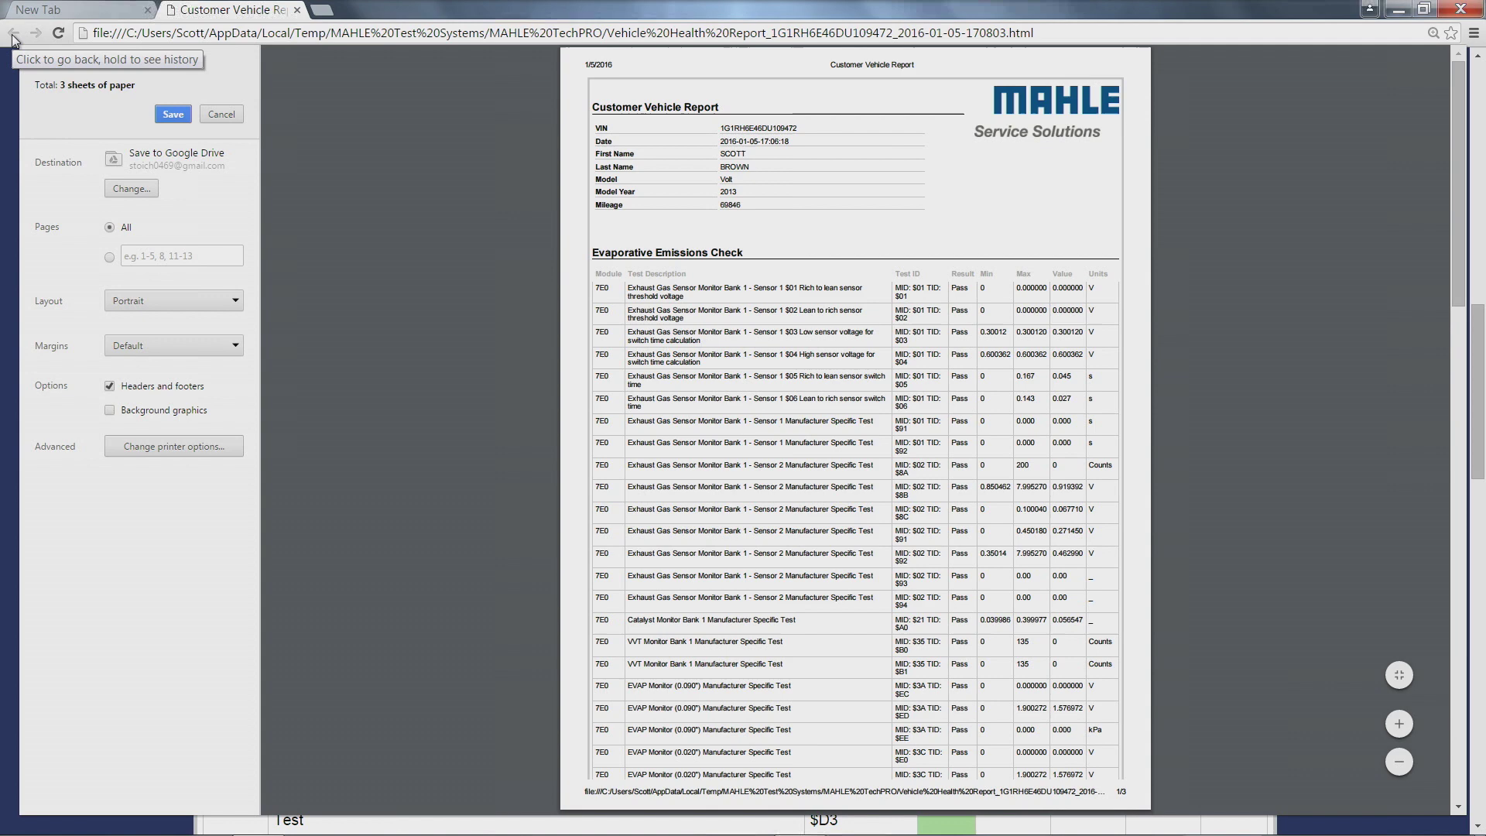
click(175, 114)
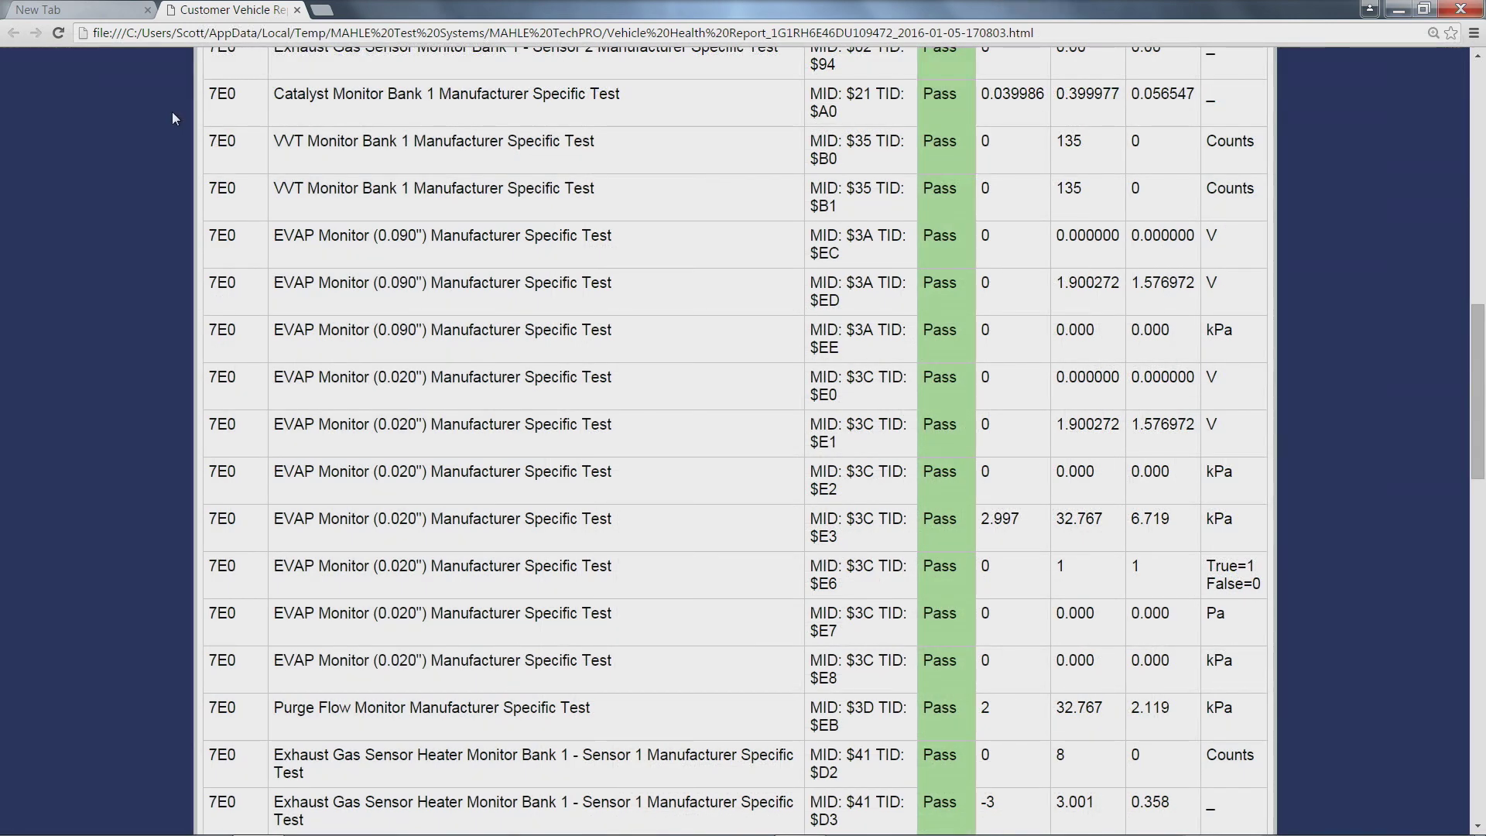
Step: Switch back to MAHLE TechPRO and open the Diagnostic Trouble Codes of Hybrid Powertrain Control Module 2 in Module Diagnostics
key(alt+Tab)
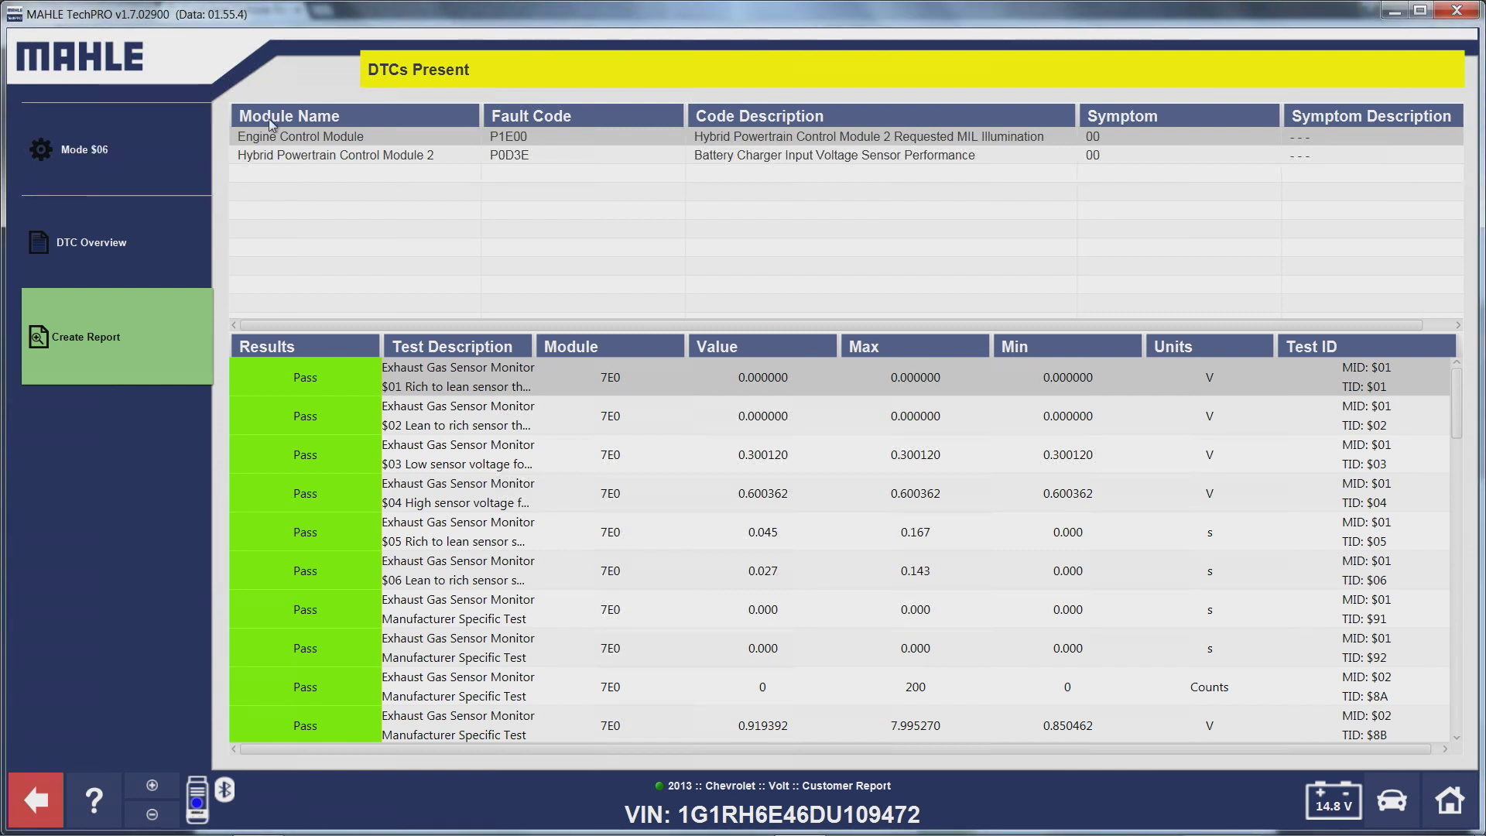
click(37, 799)
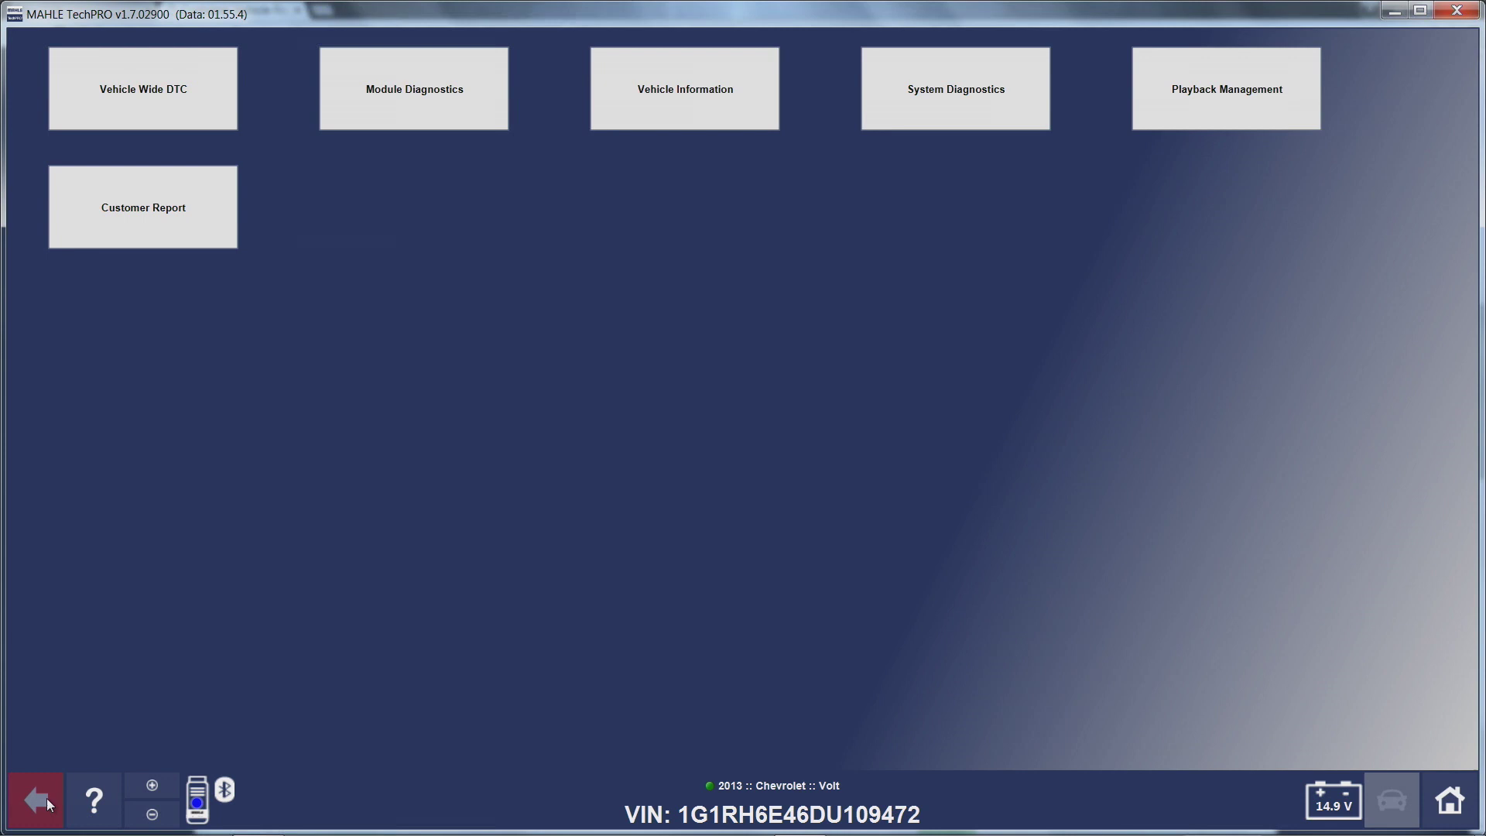
click(383, 104)
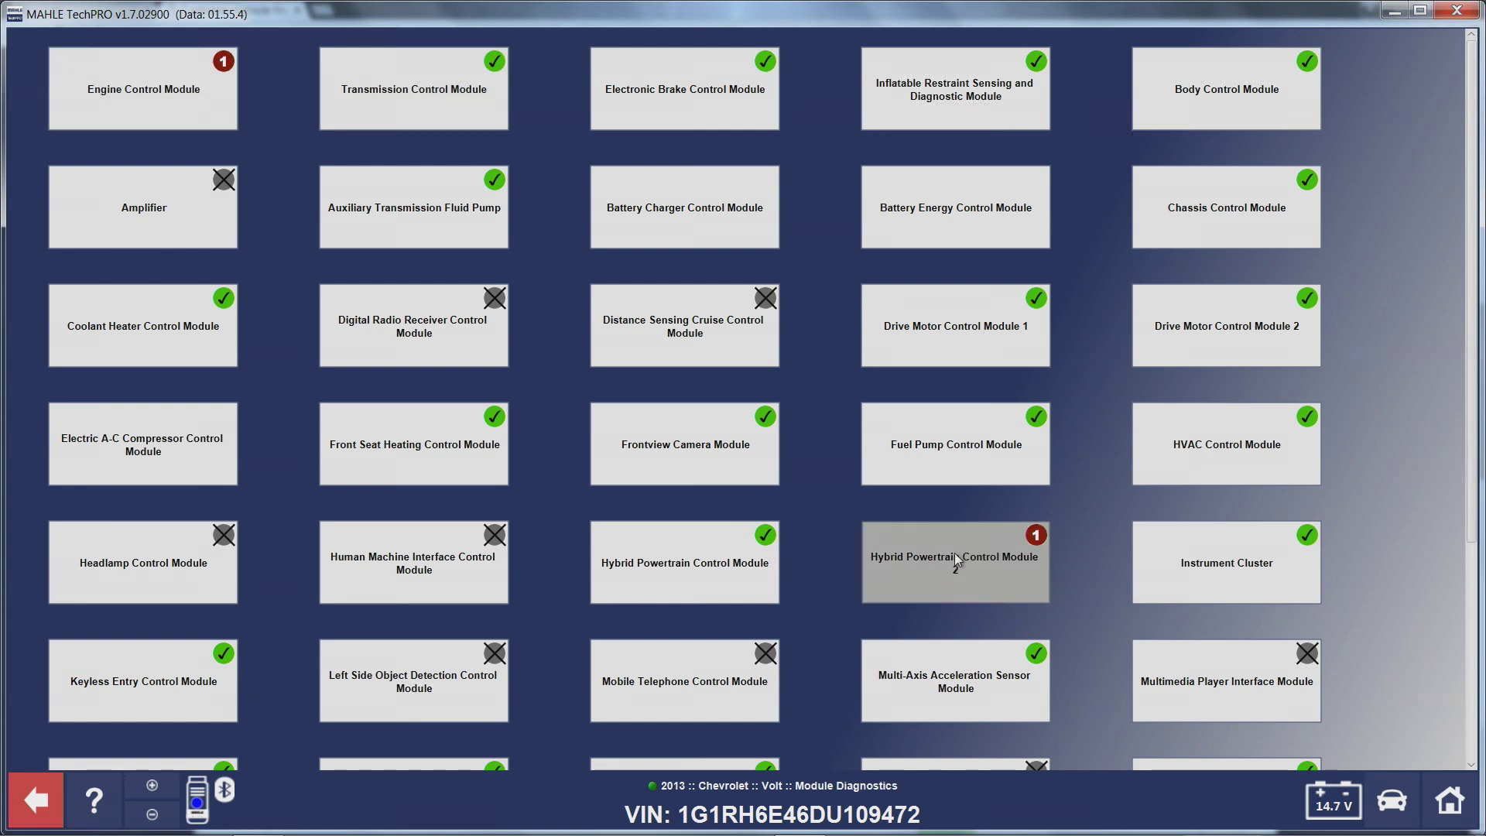
click(954, 573)
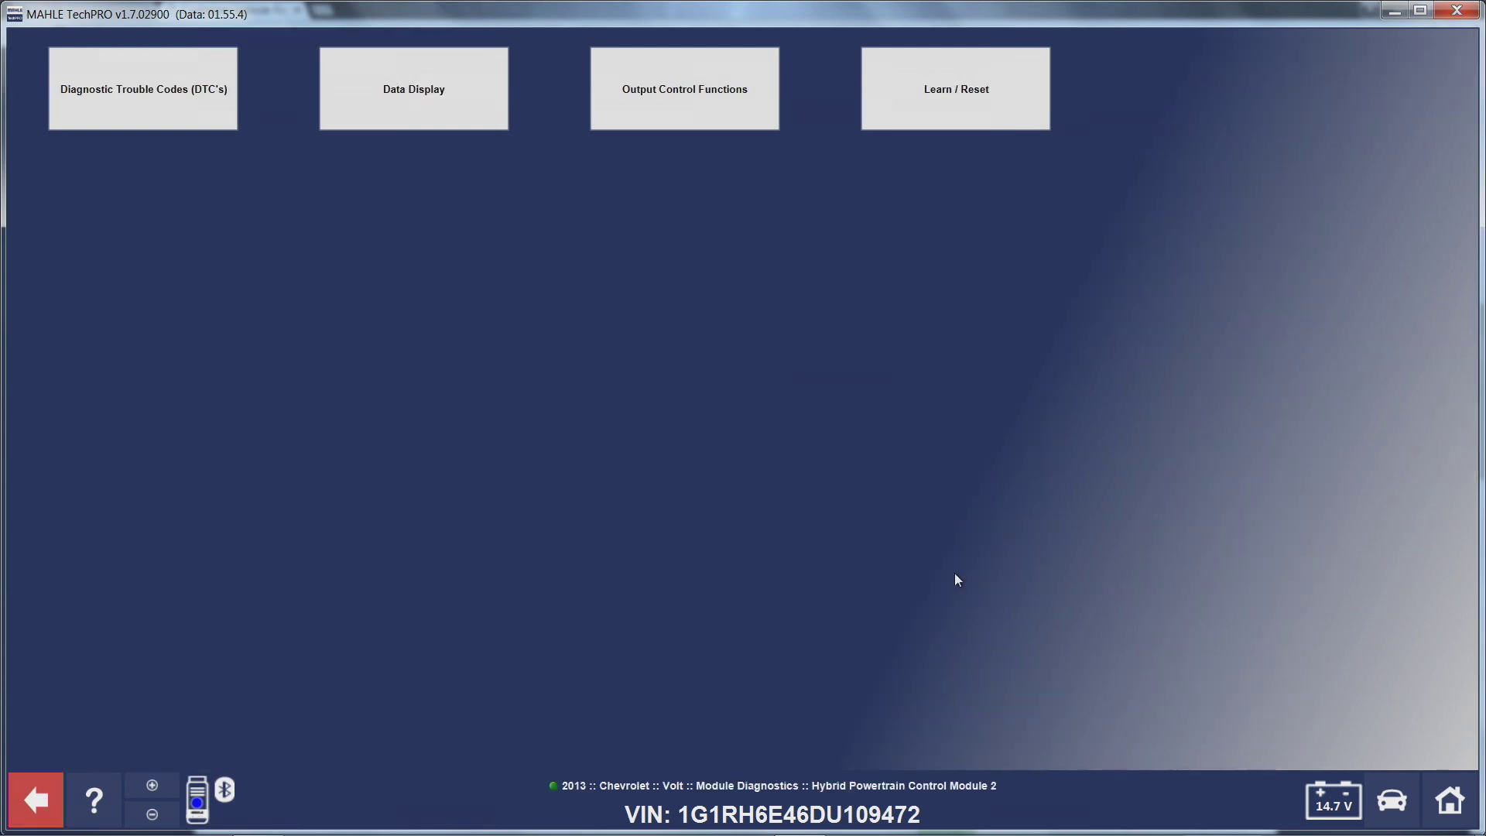
click(212, 113)
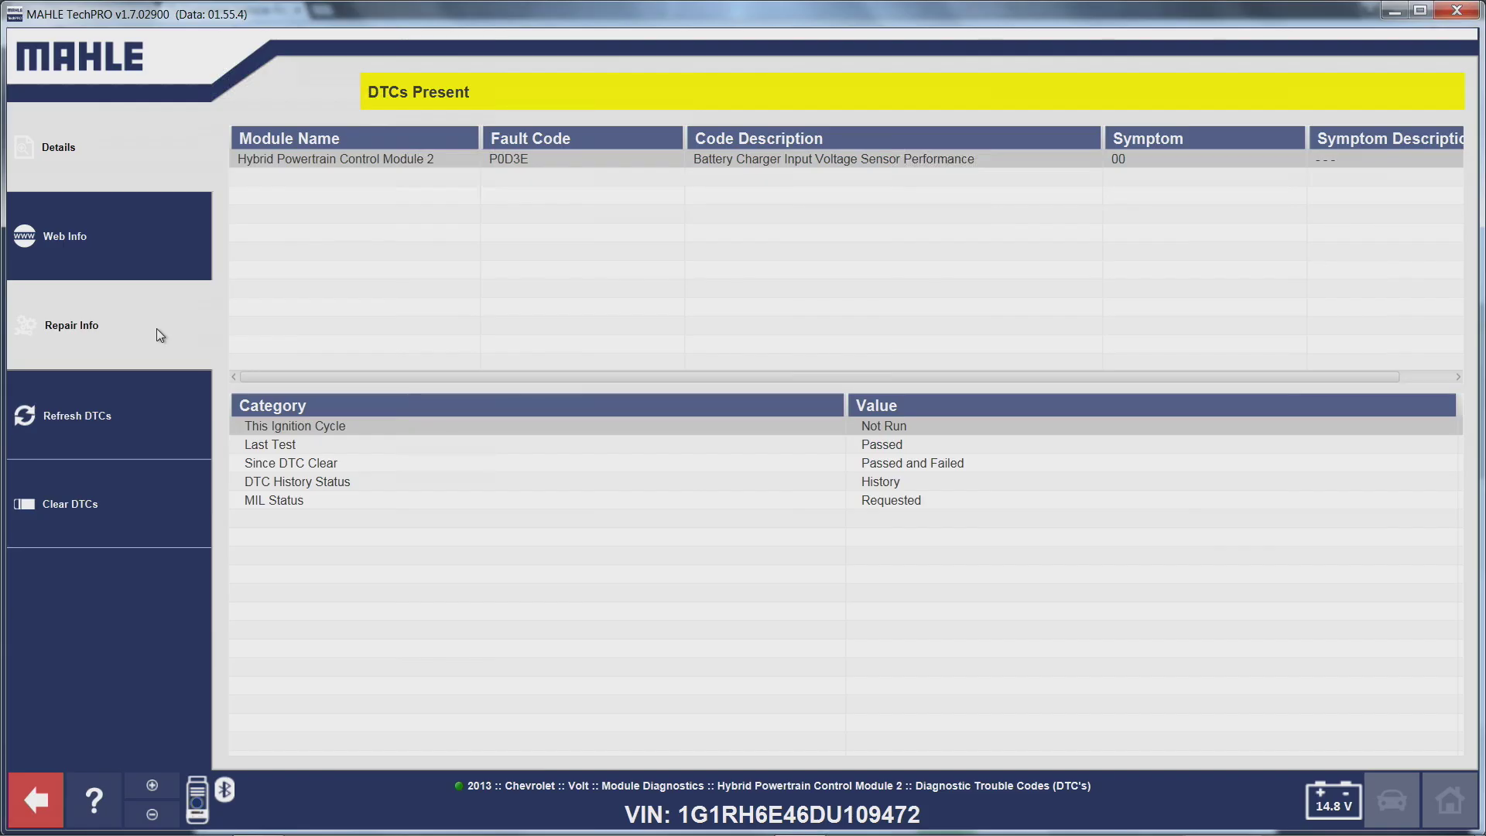
Step: Look up repair information for P0D3E in Identifix Direct-Hit and review the listed service bulletins and diagnostics
click(158, 331)
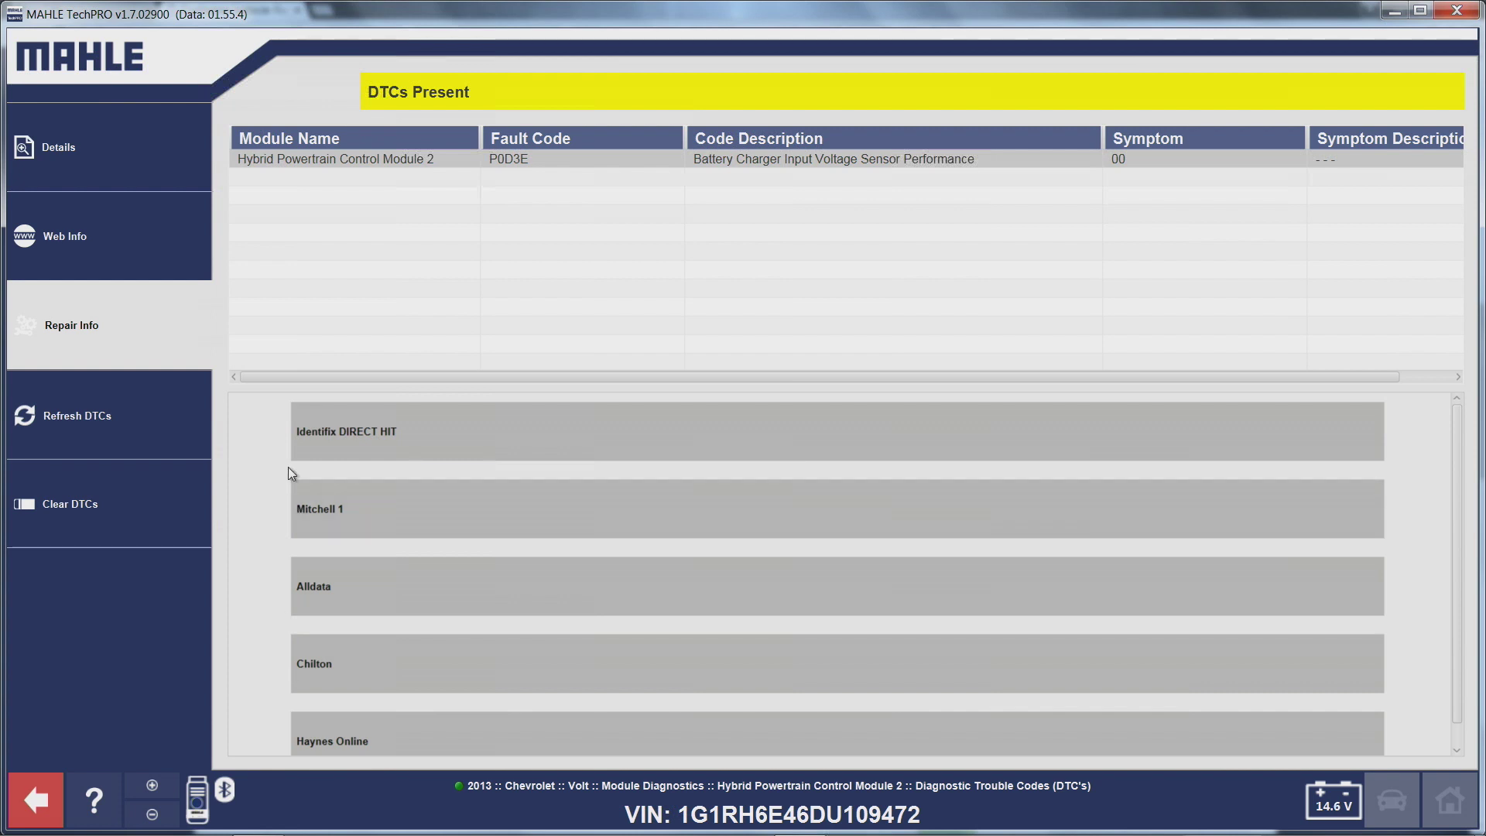
click(346, 435)
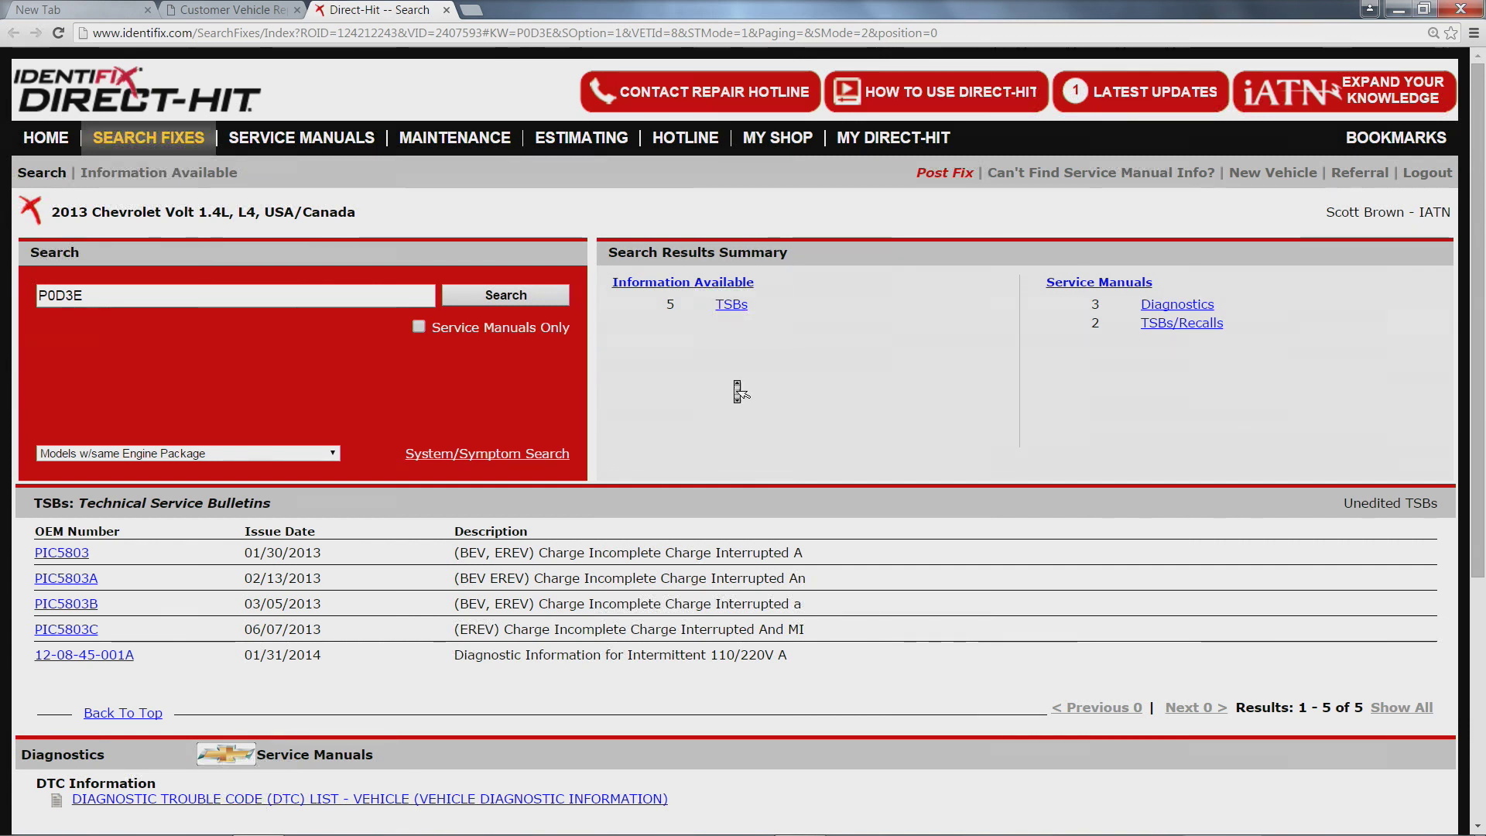
middle_click(735, 387)
middle_click(737, 391)
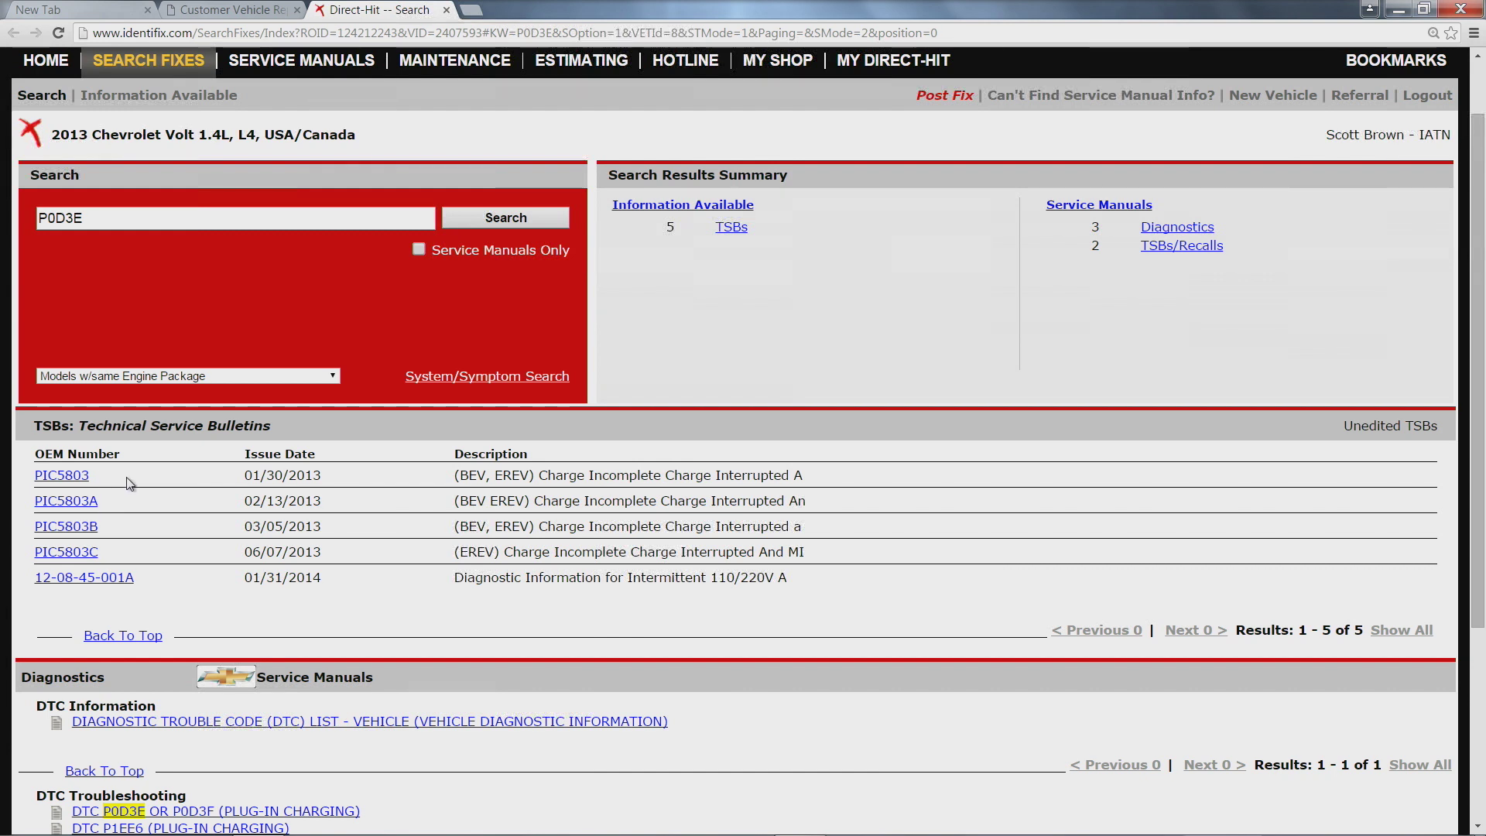
scroll(130, 484, down, 1)
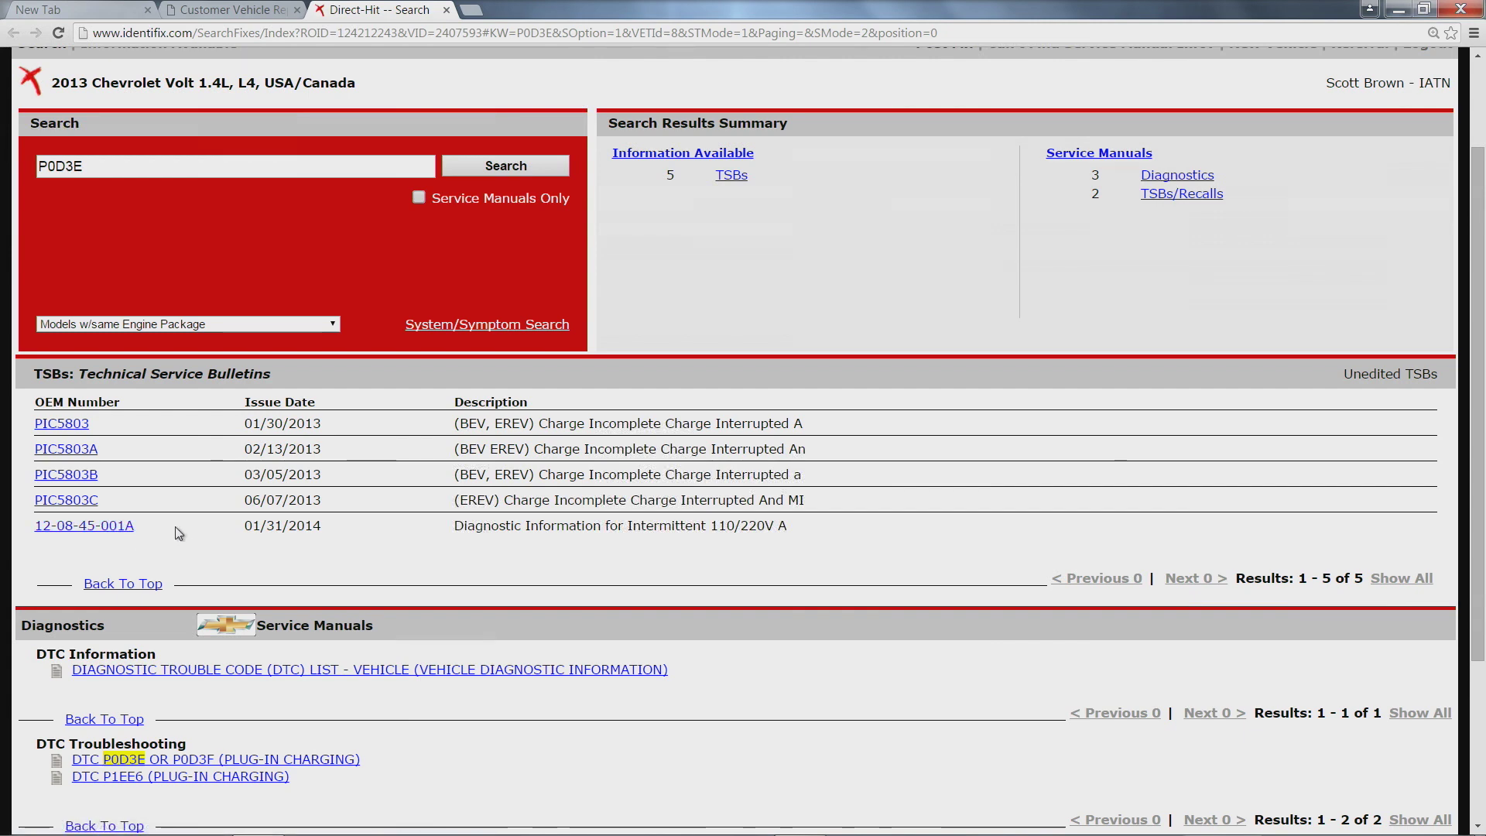
scroll(174, 534, down, 3)
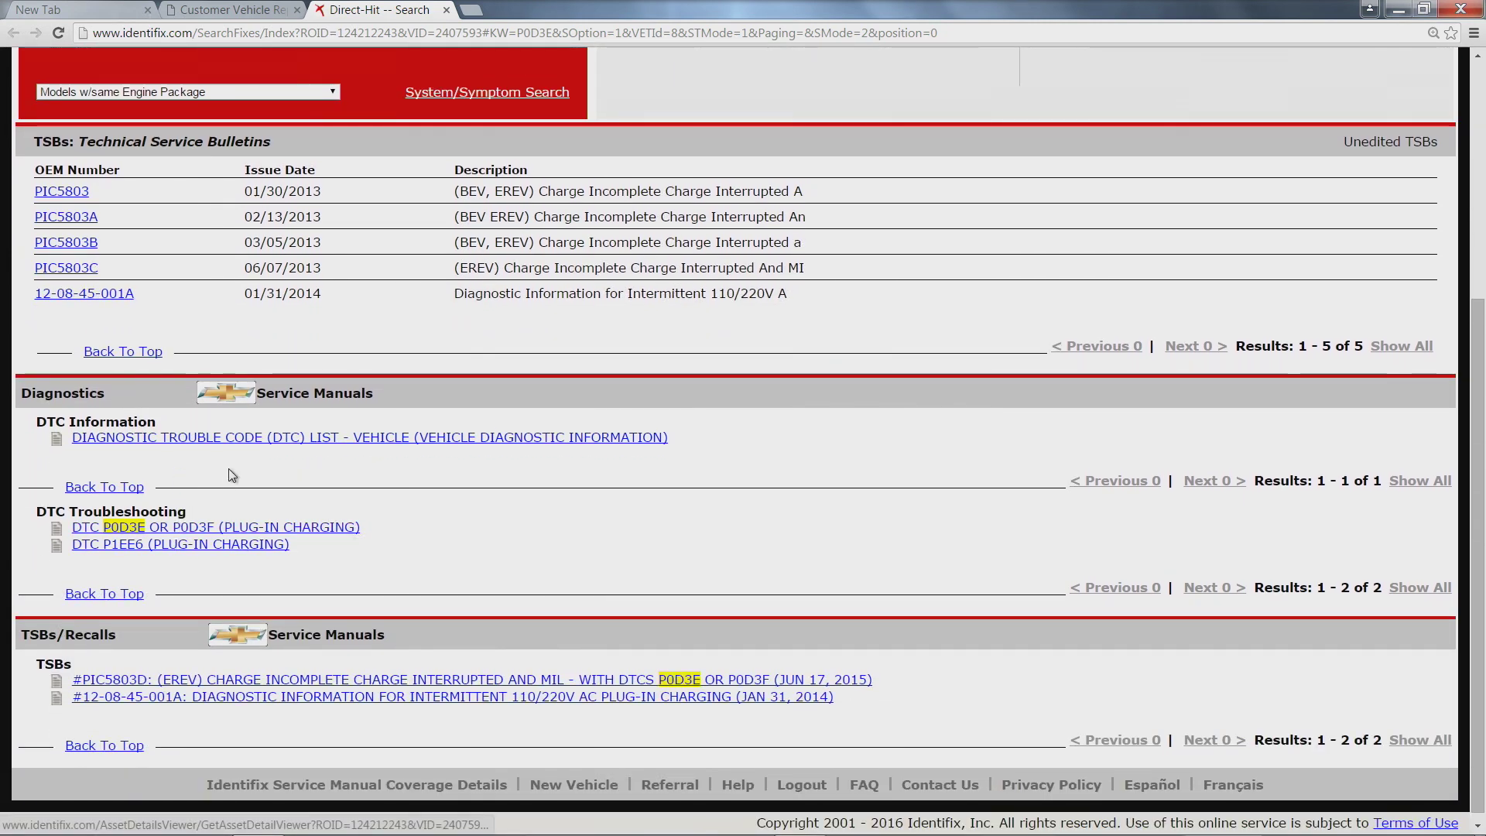
scroll(236, 489, down, 1)
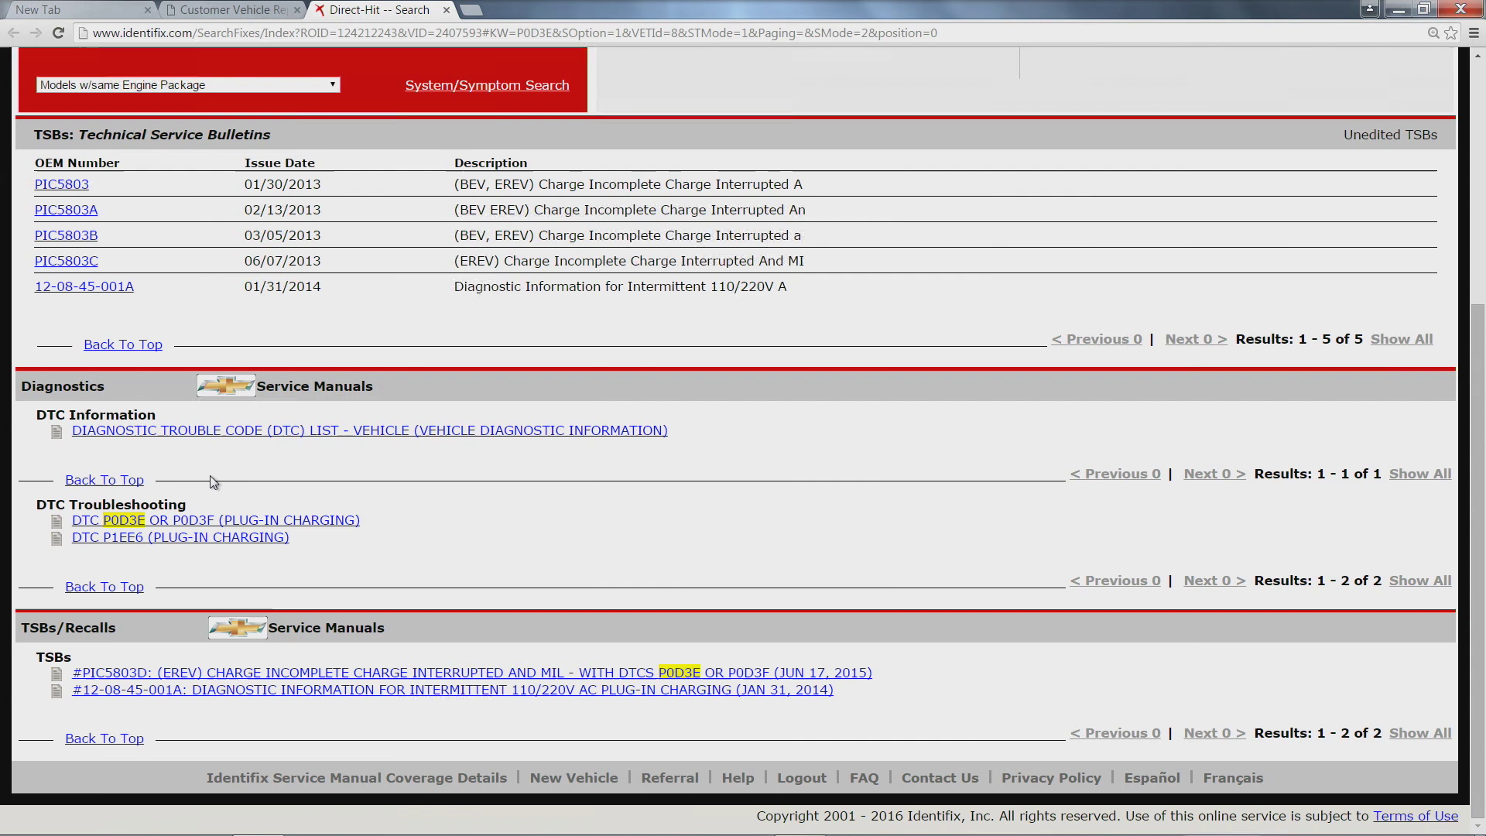
Step: Open the DTC P0D3E or P0D3F (Plug-In Charging) troubleshooting document and read from its descriptors through the diagnostic aids and reference information
click(205, 520)
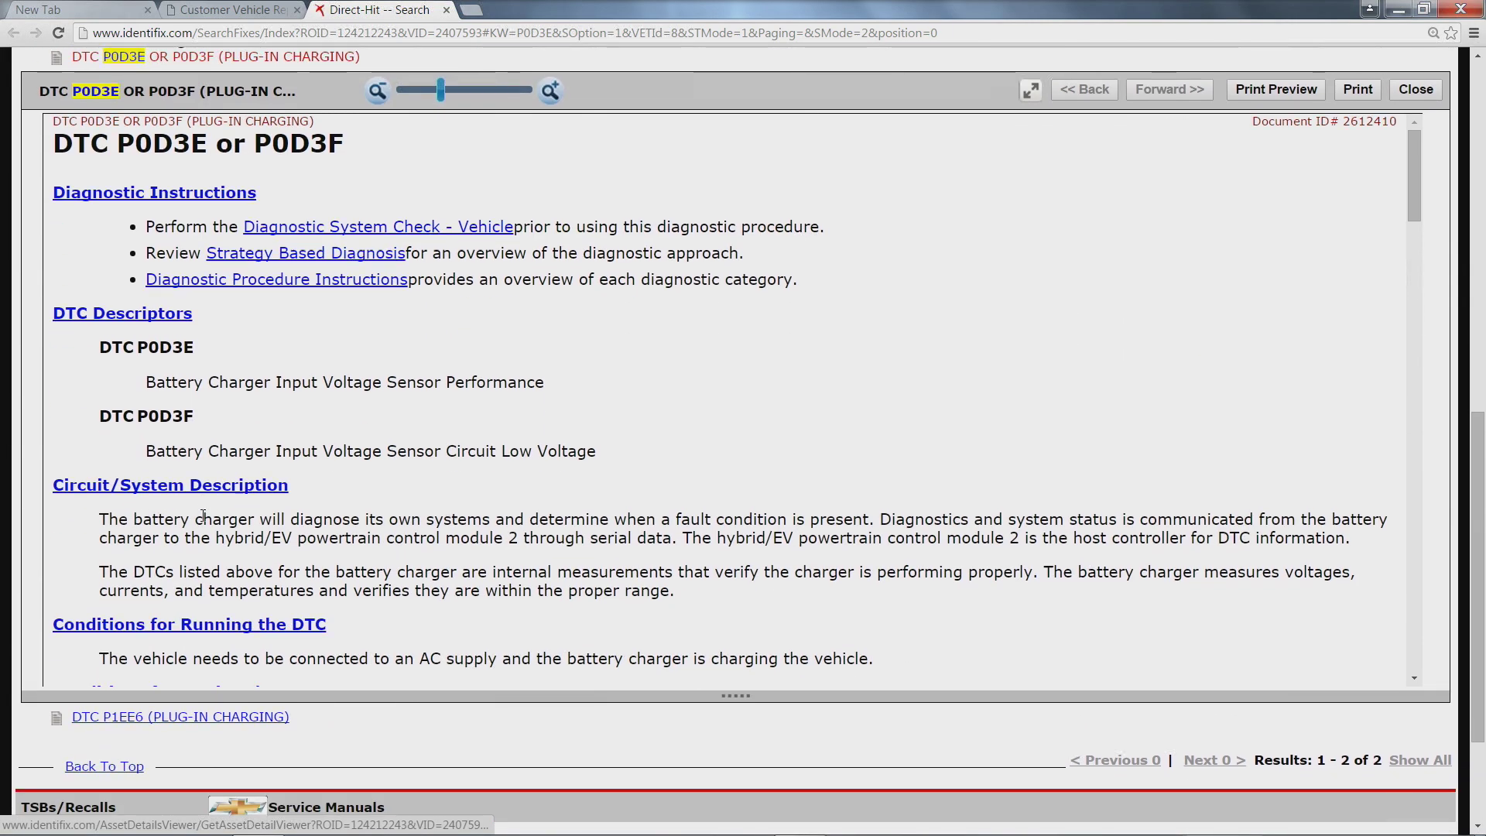
scroll(562, 416, down, 3)
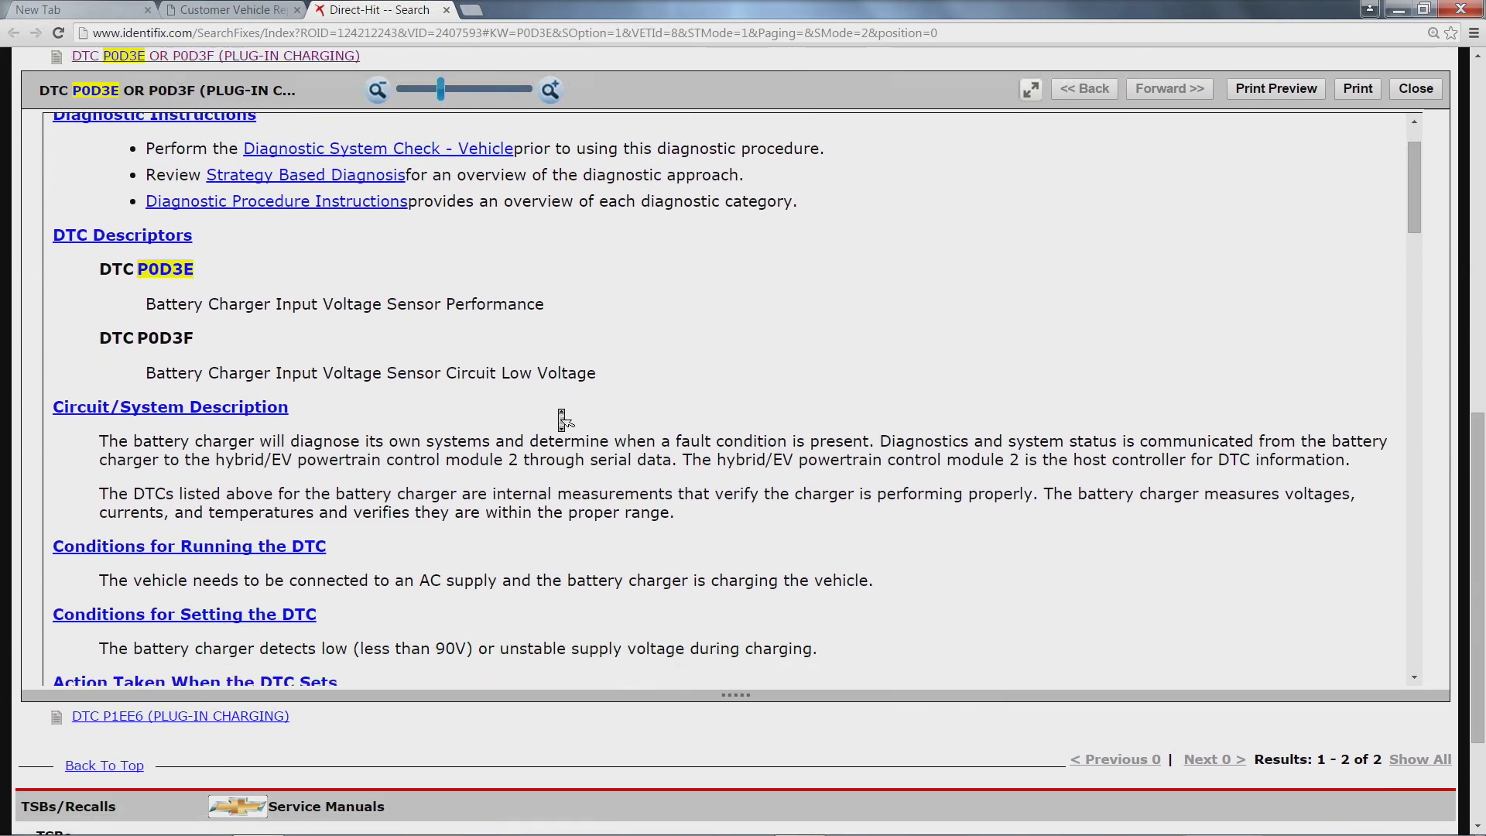
scroll(561, 418, down, 4)
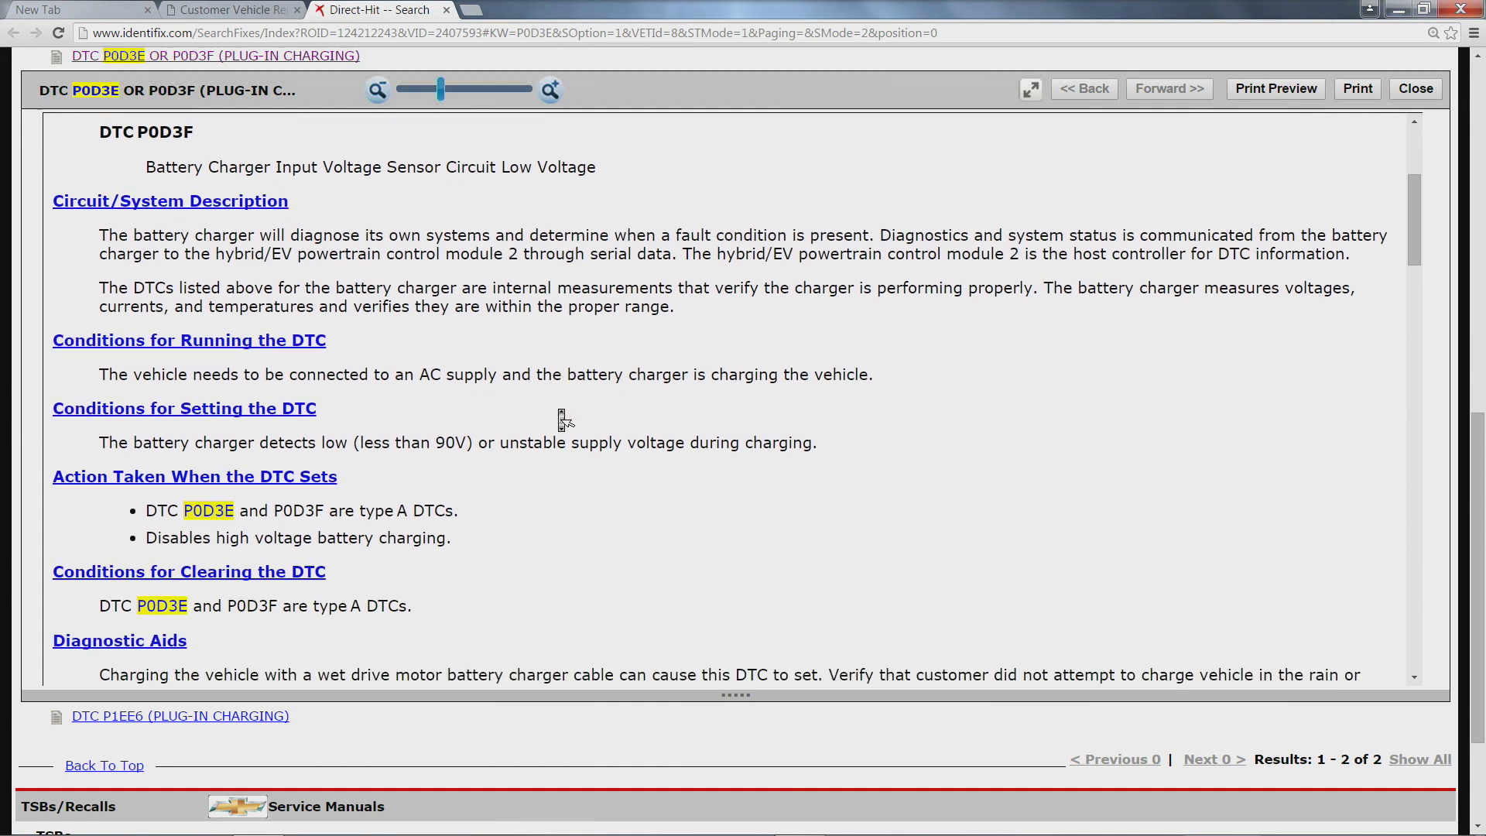
scroll(562, 420, down, 4)
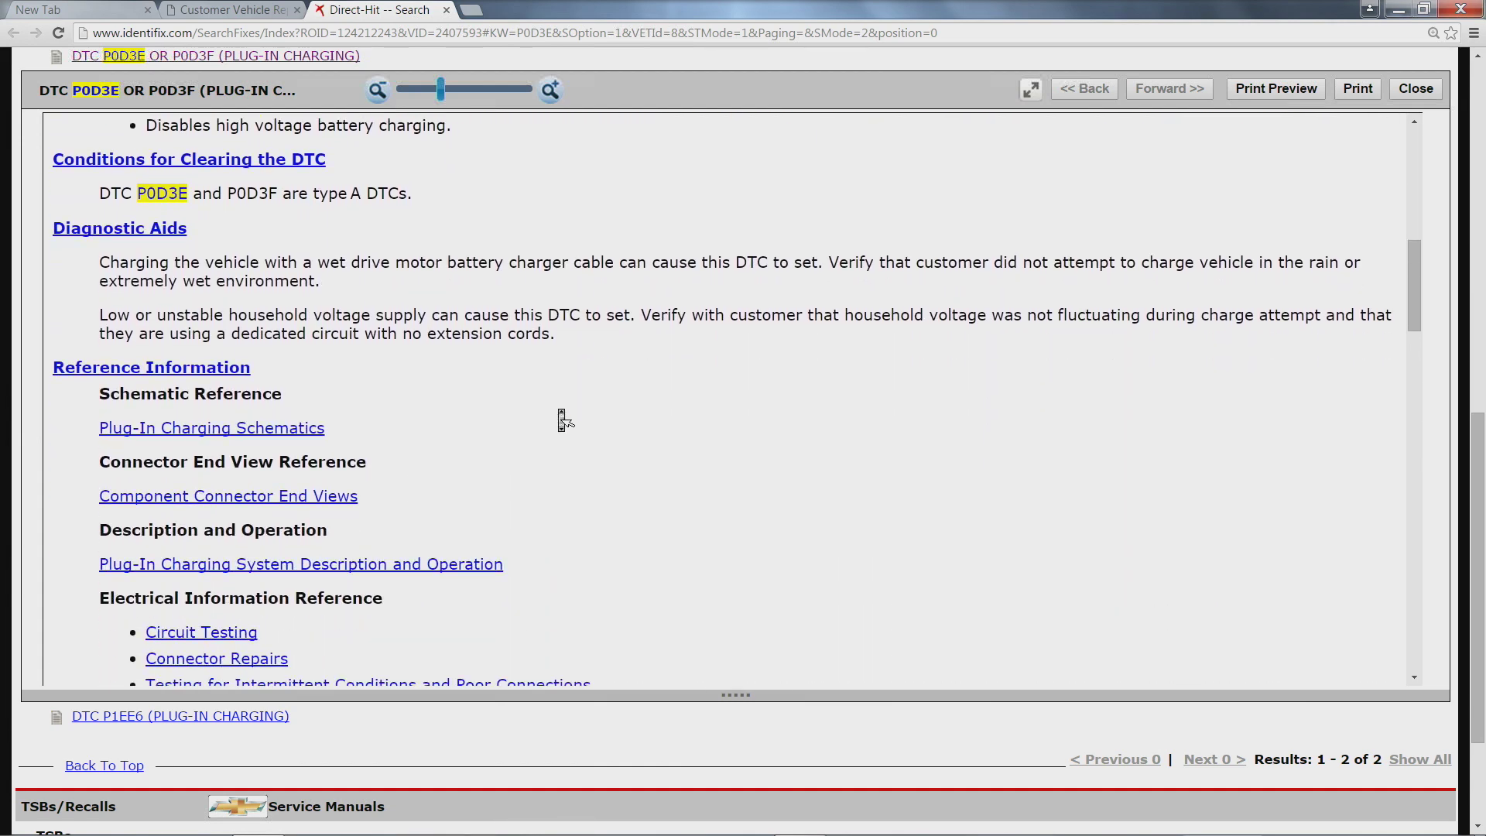
Step: Read the rest of the DTC P0D3E or P0D3F document through Circuit/System Testing and return to the search results
scroll(562, 416, down, 3)
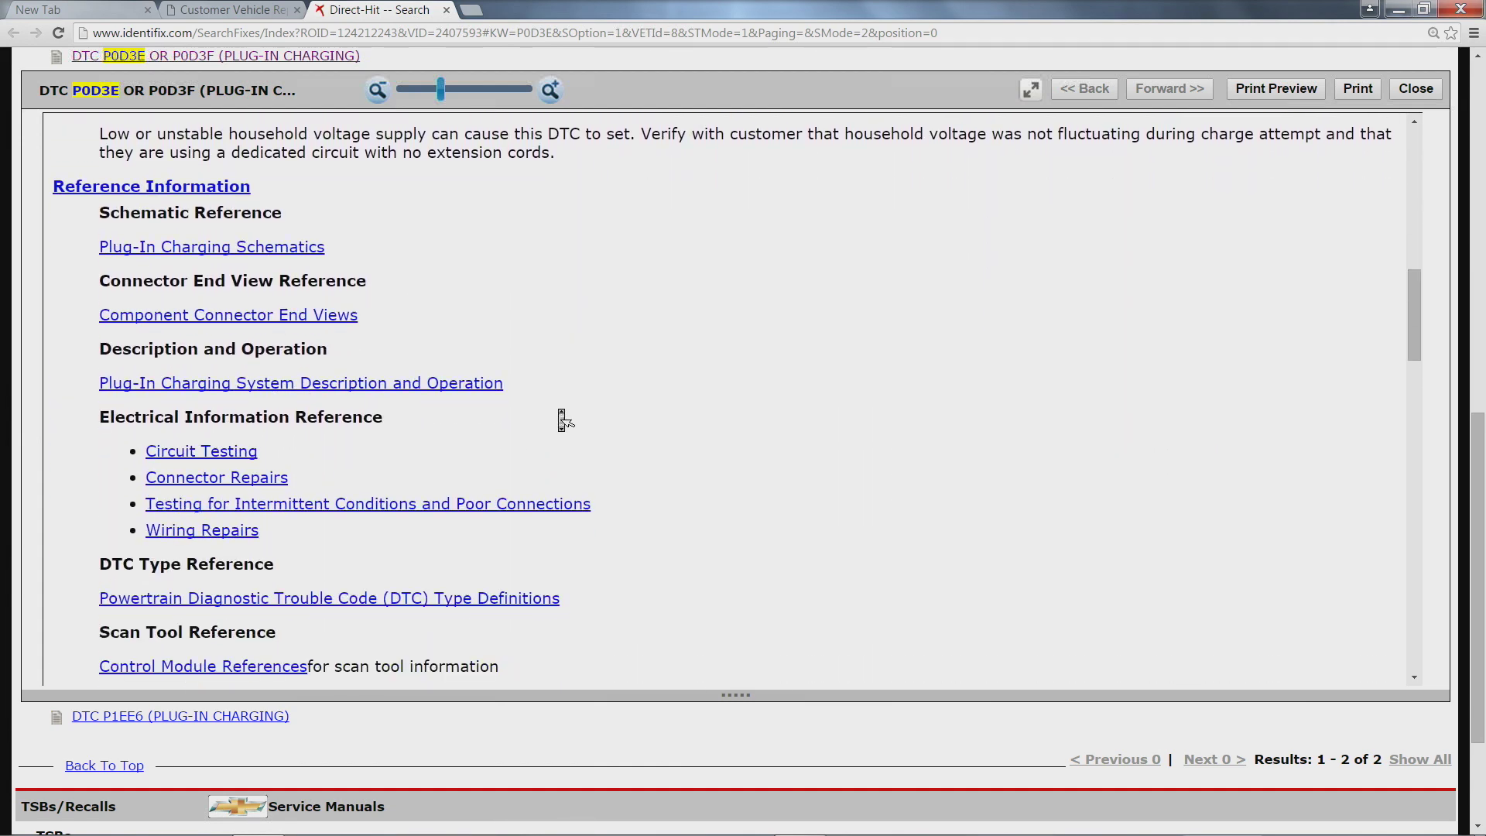
scroll(562, 420, down, 6)
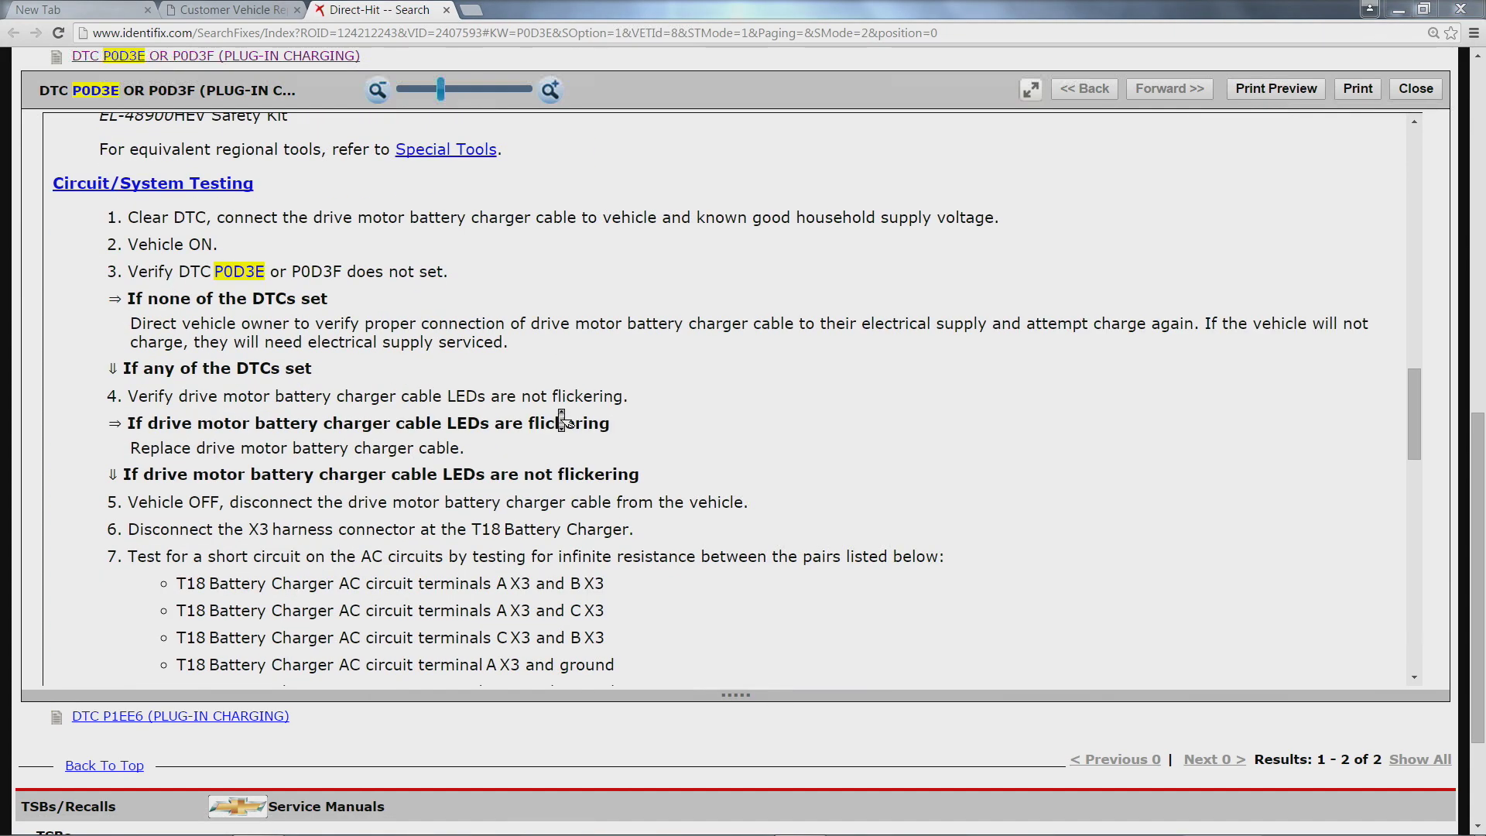
scroll(562, 420, up, 15)
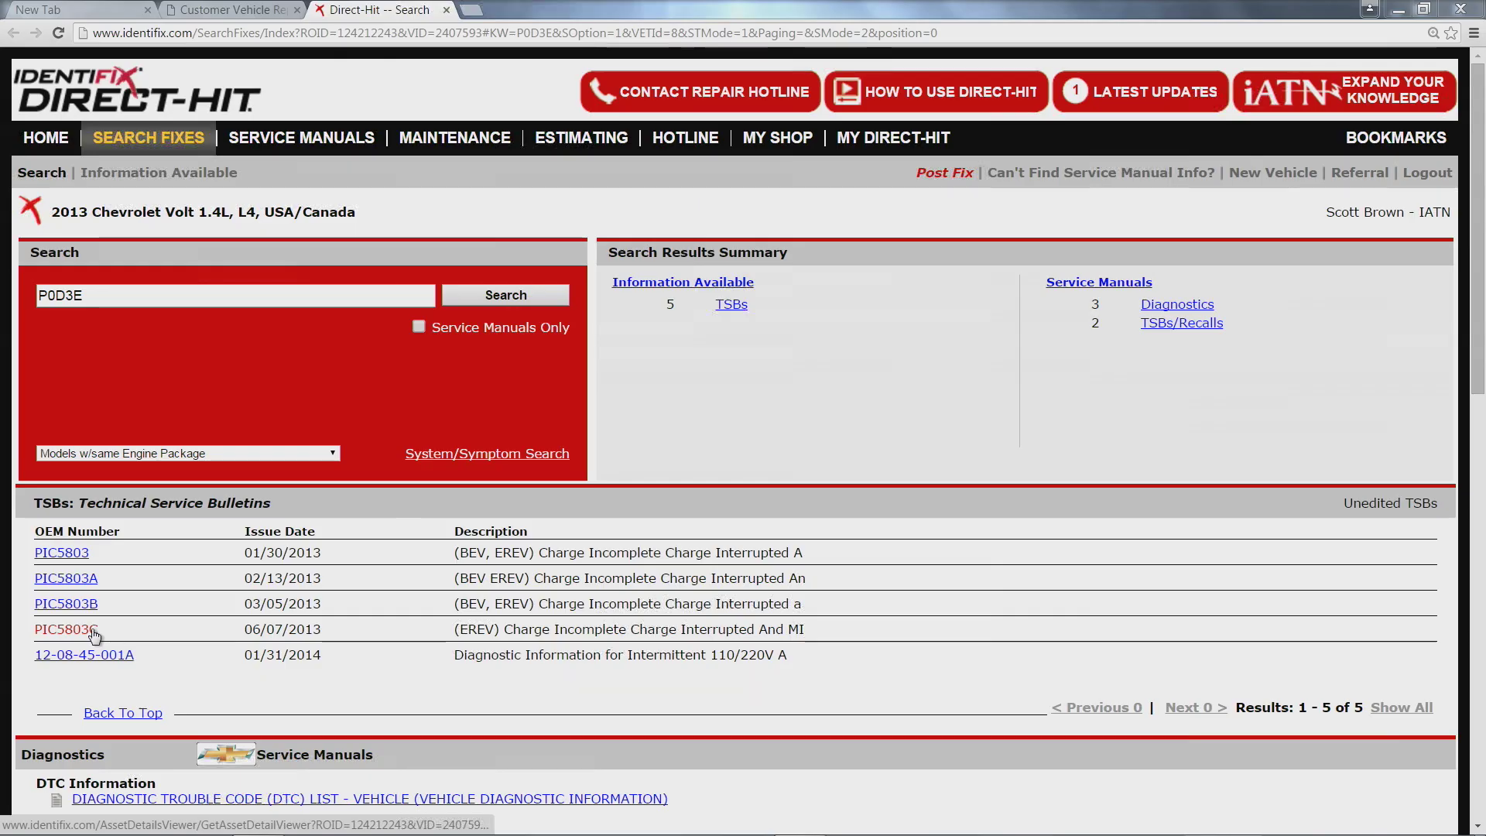
Step: Open service bulletin PIC5803C, enlarge the page, and read its condition, recommendation and warranty information
click(91, 629)
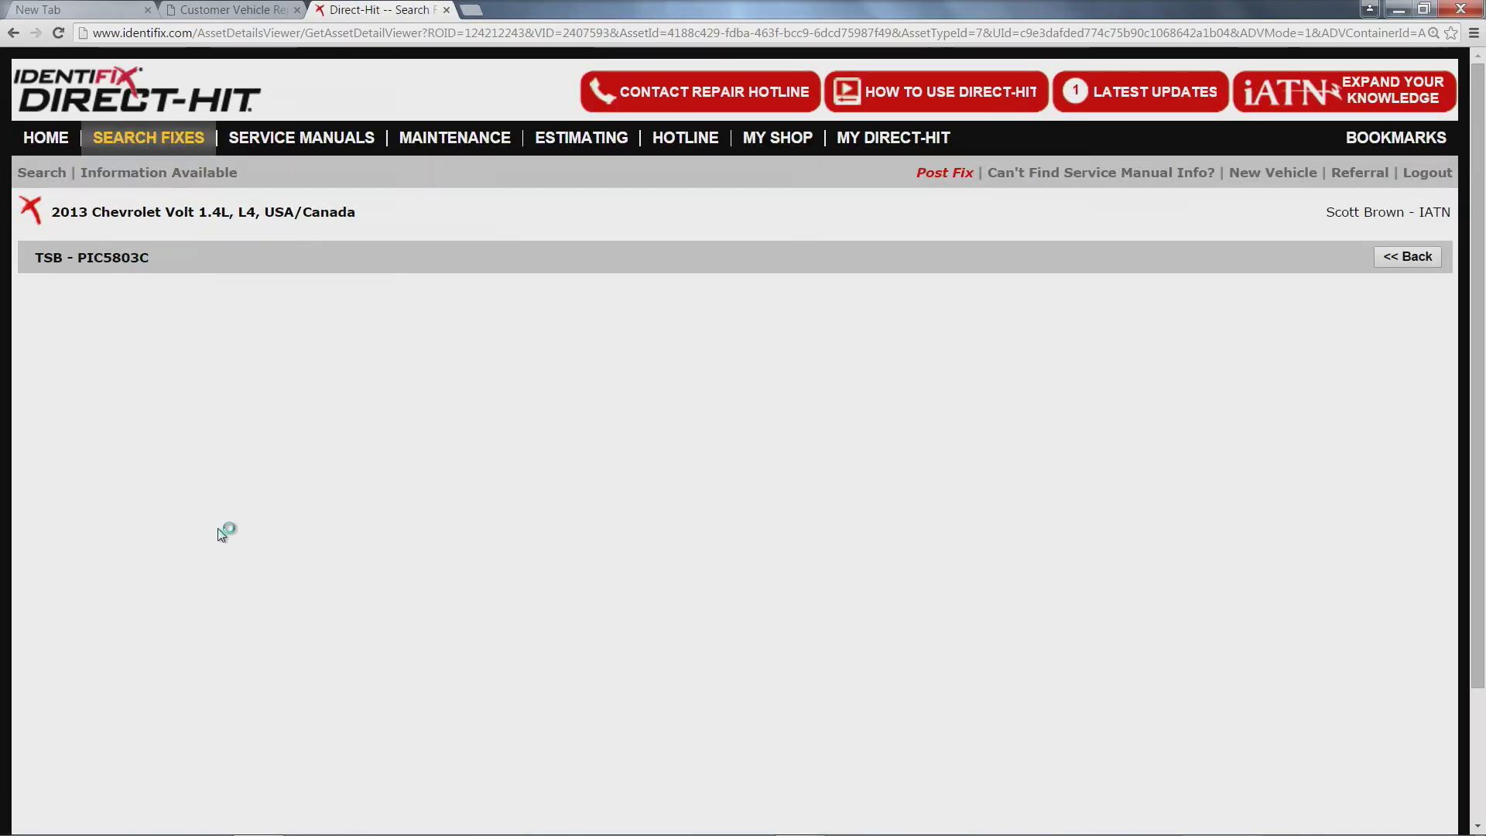
scroll(421, 505, down, 1)
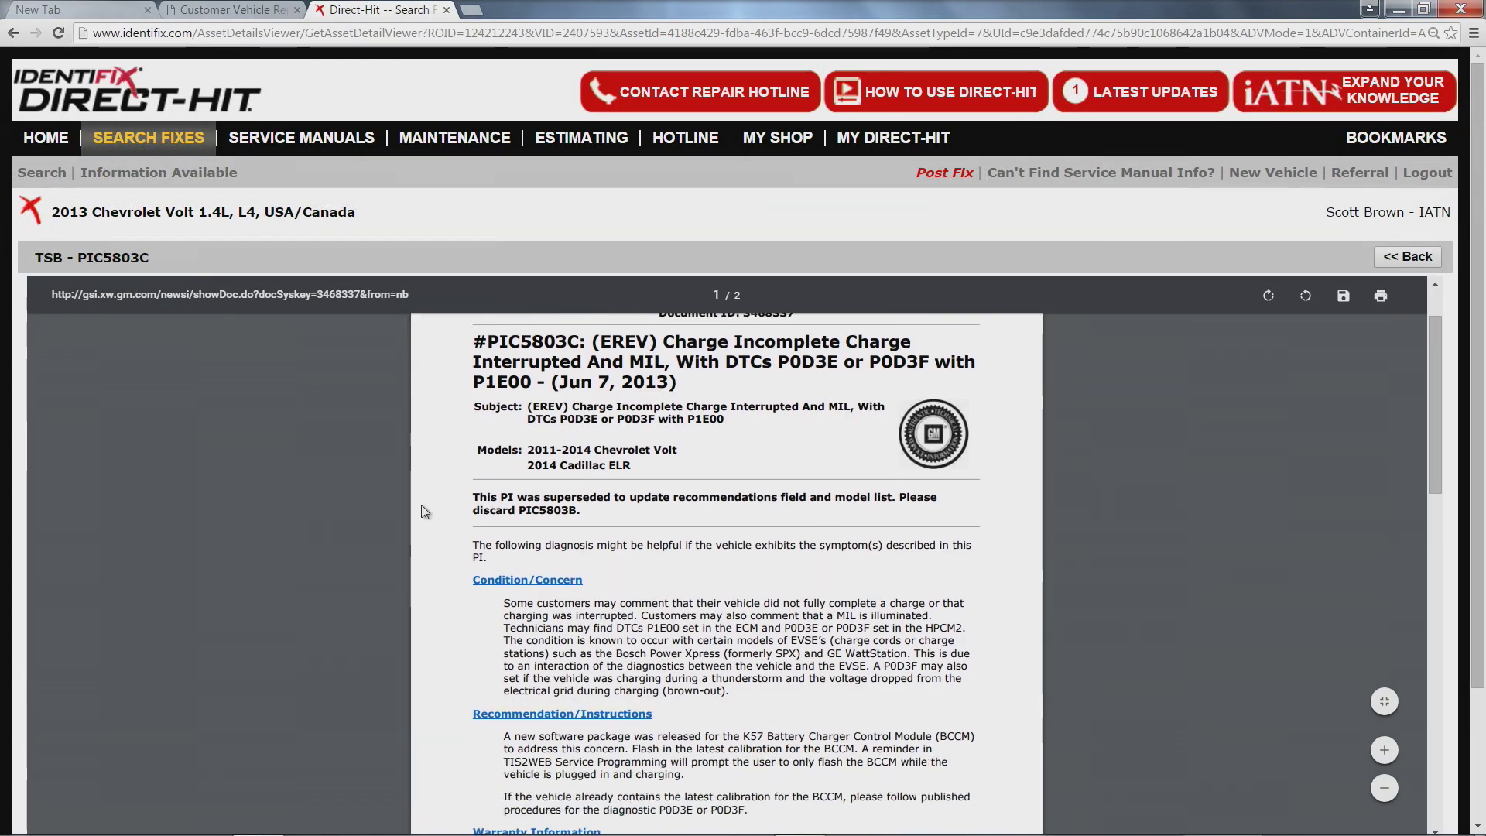
key(ctrl+plus)
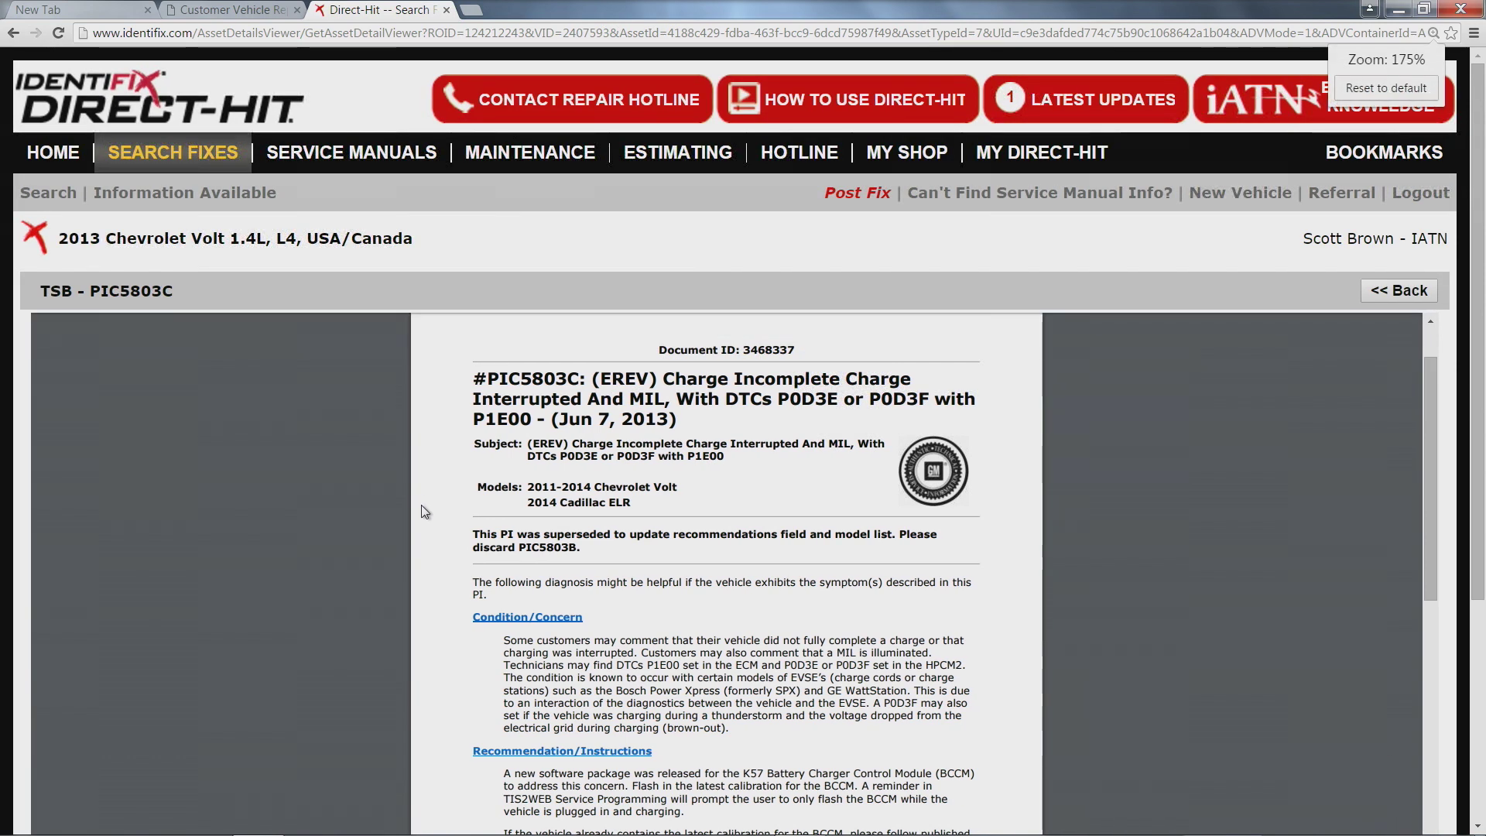
key(ctrl+plus)
scroll(425, 512, down, 3)
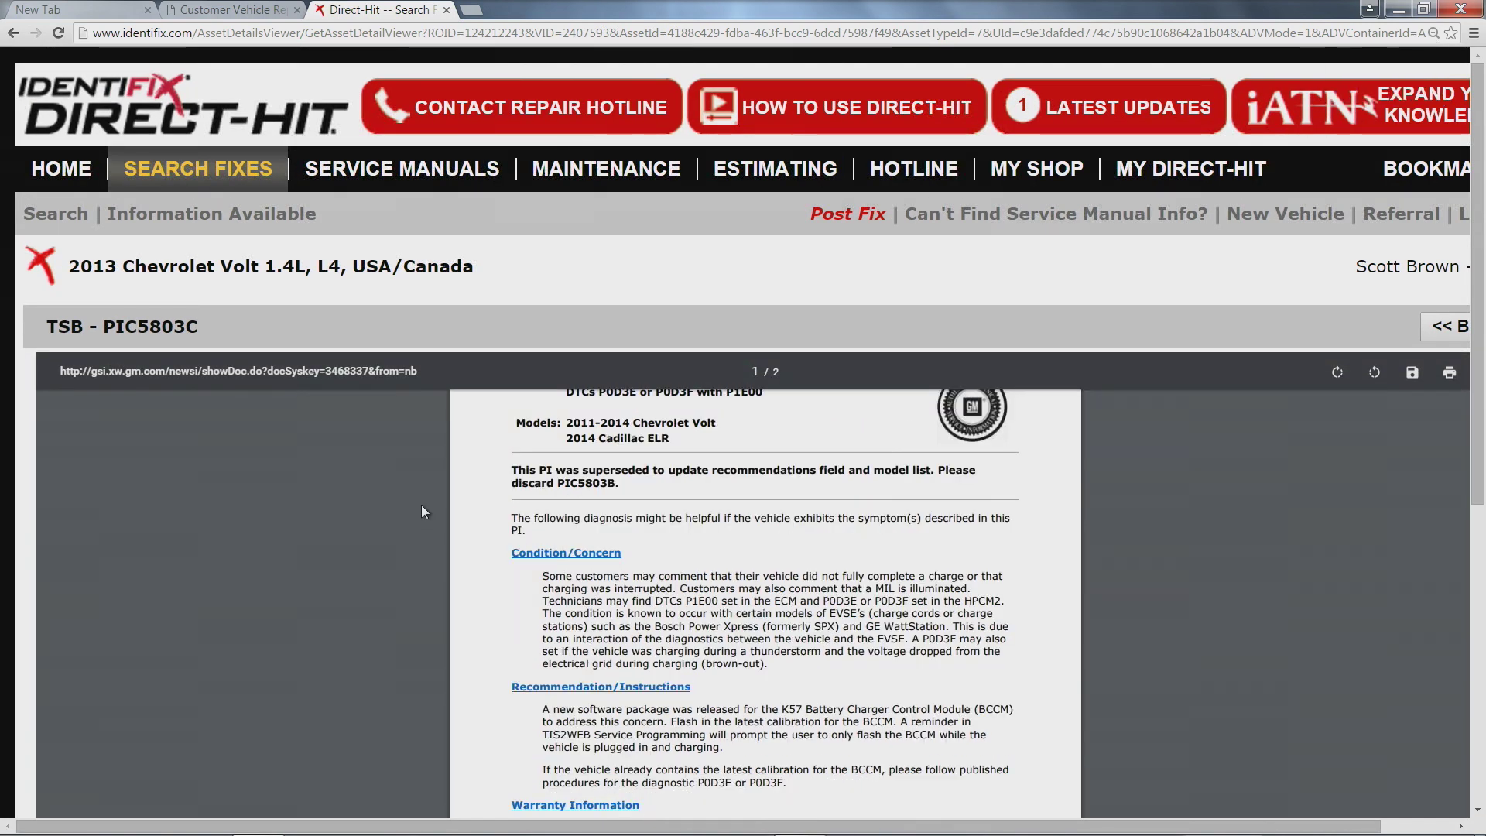
scroll(421, 506, up, 1)
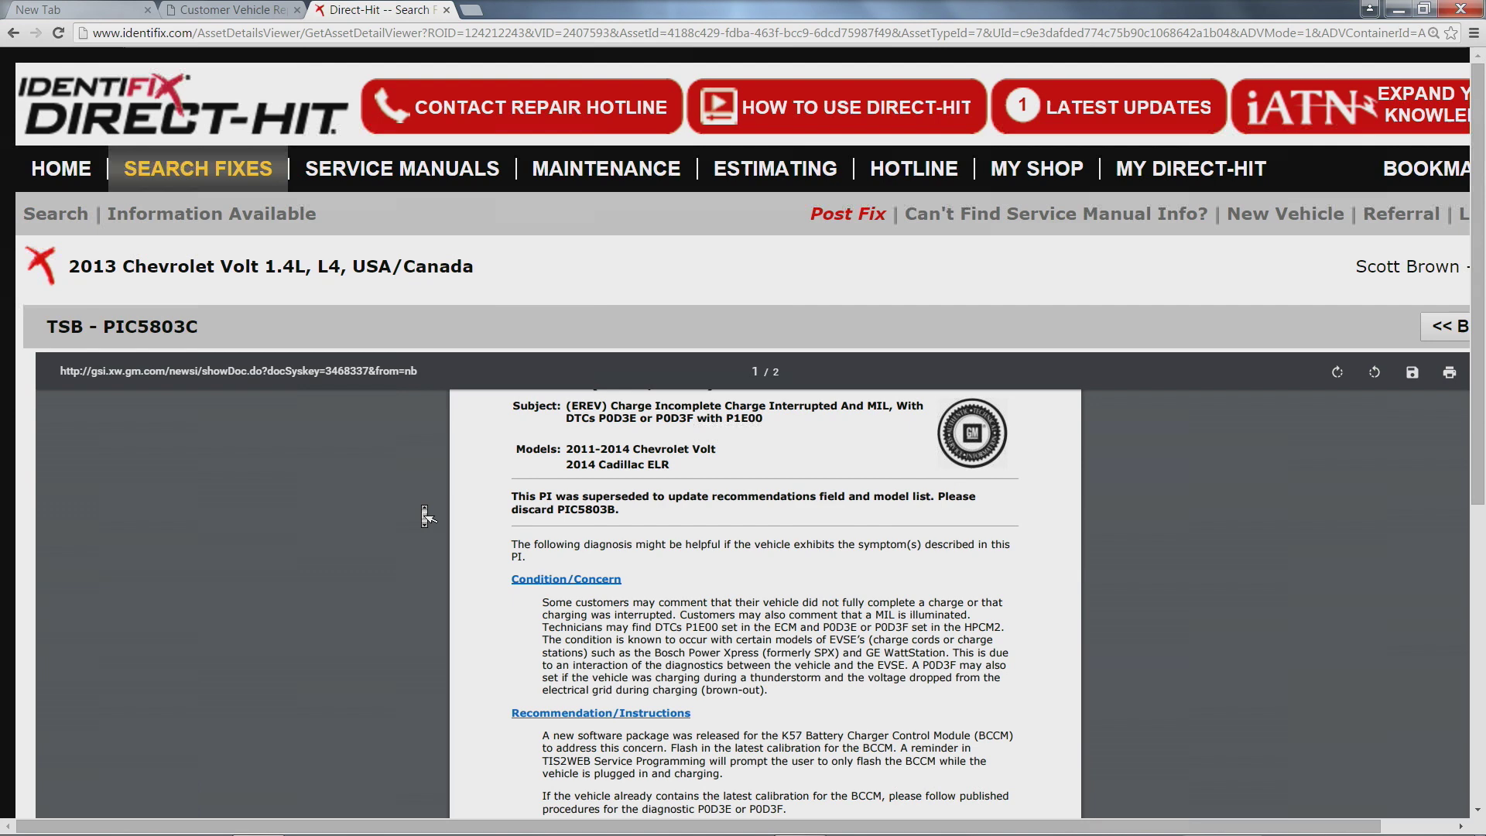
scroll(425, 515, up, 2)
scroll(423, 511, down, 5)
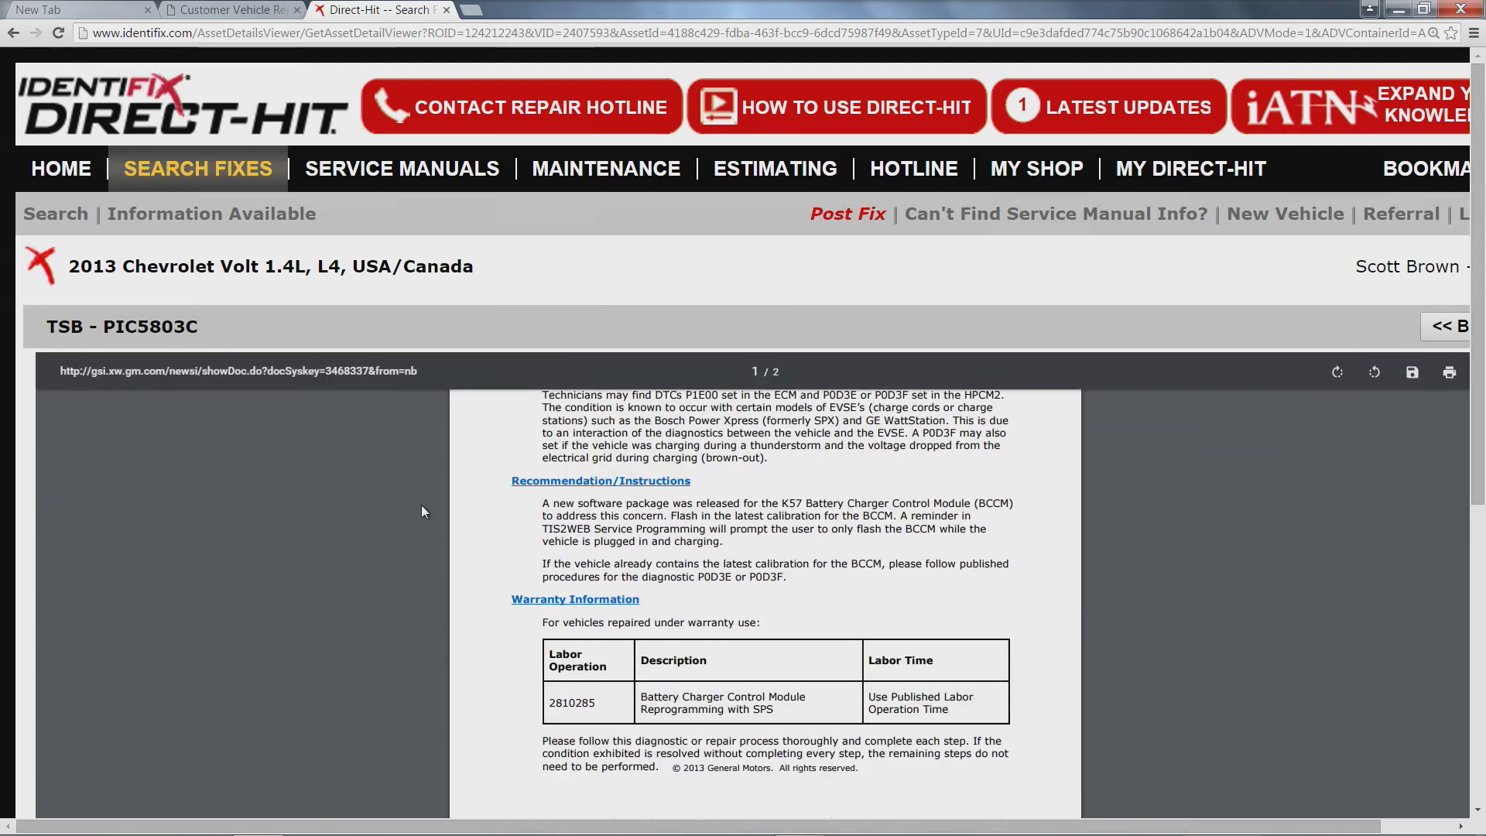
scroll(424, 512, up, 2)
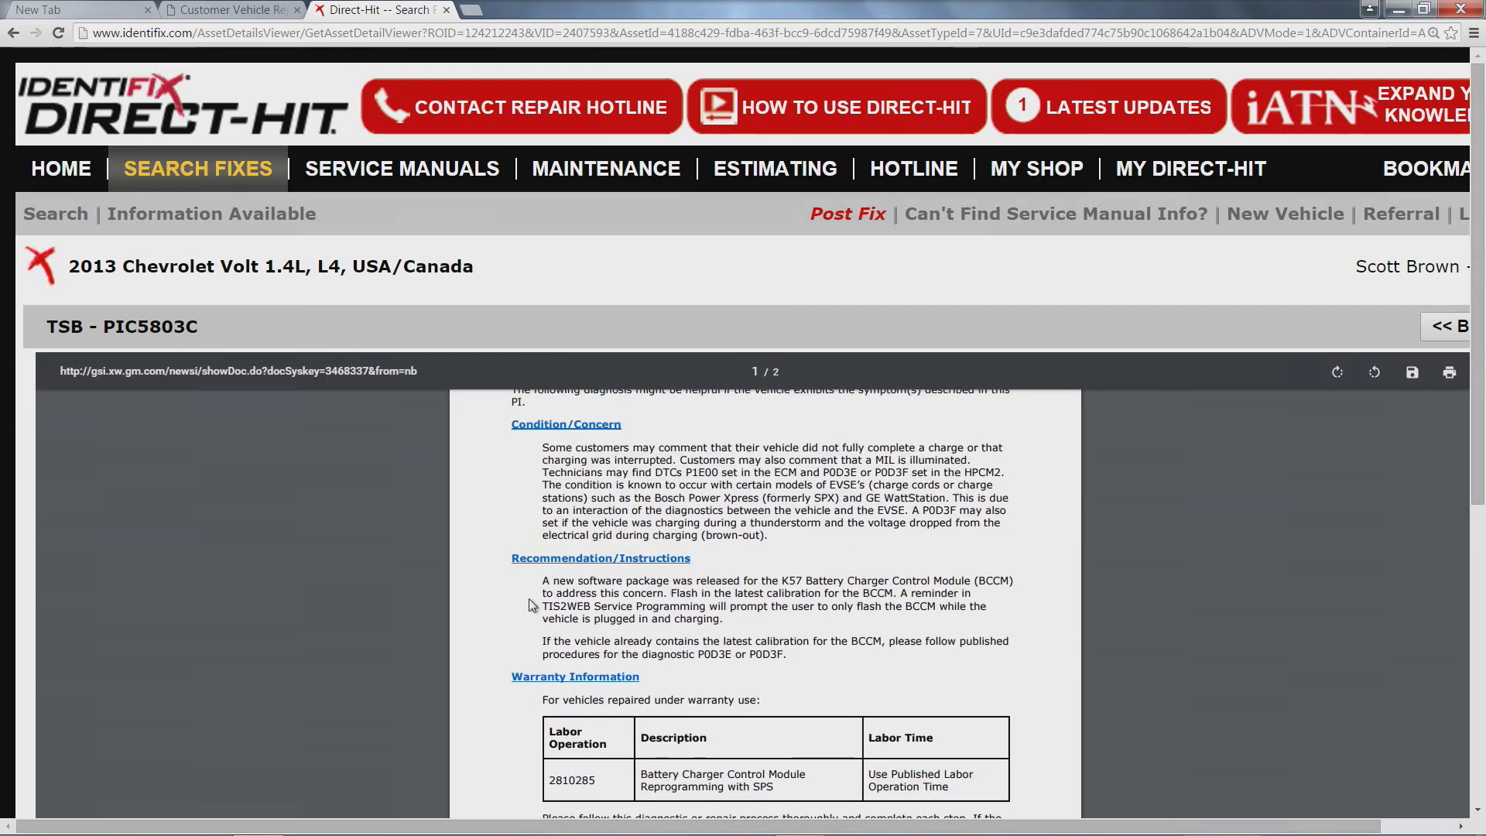
scroll(534, 599, down, 1)
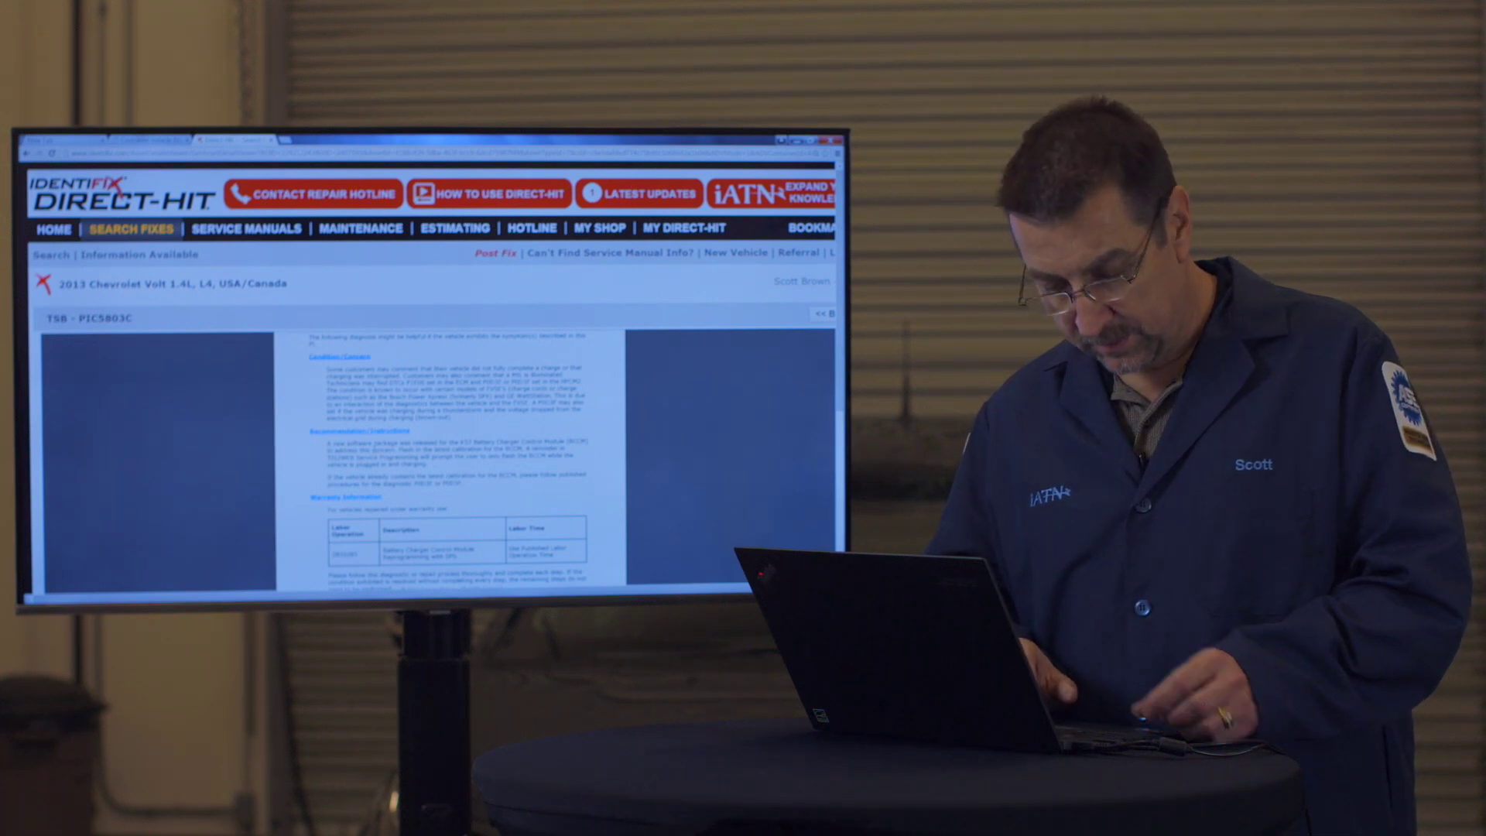
Step: Switch to MAHLE TechPRO, clear the DTCs of Hybrid Powertrain Control Module 2, and return to the Module Diagnostics list
key(alt+Tab)
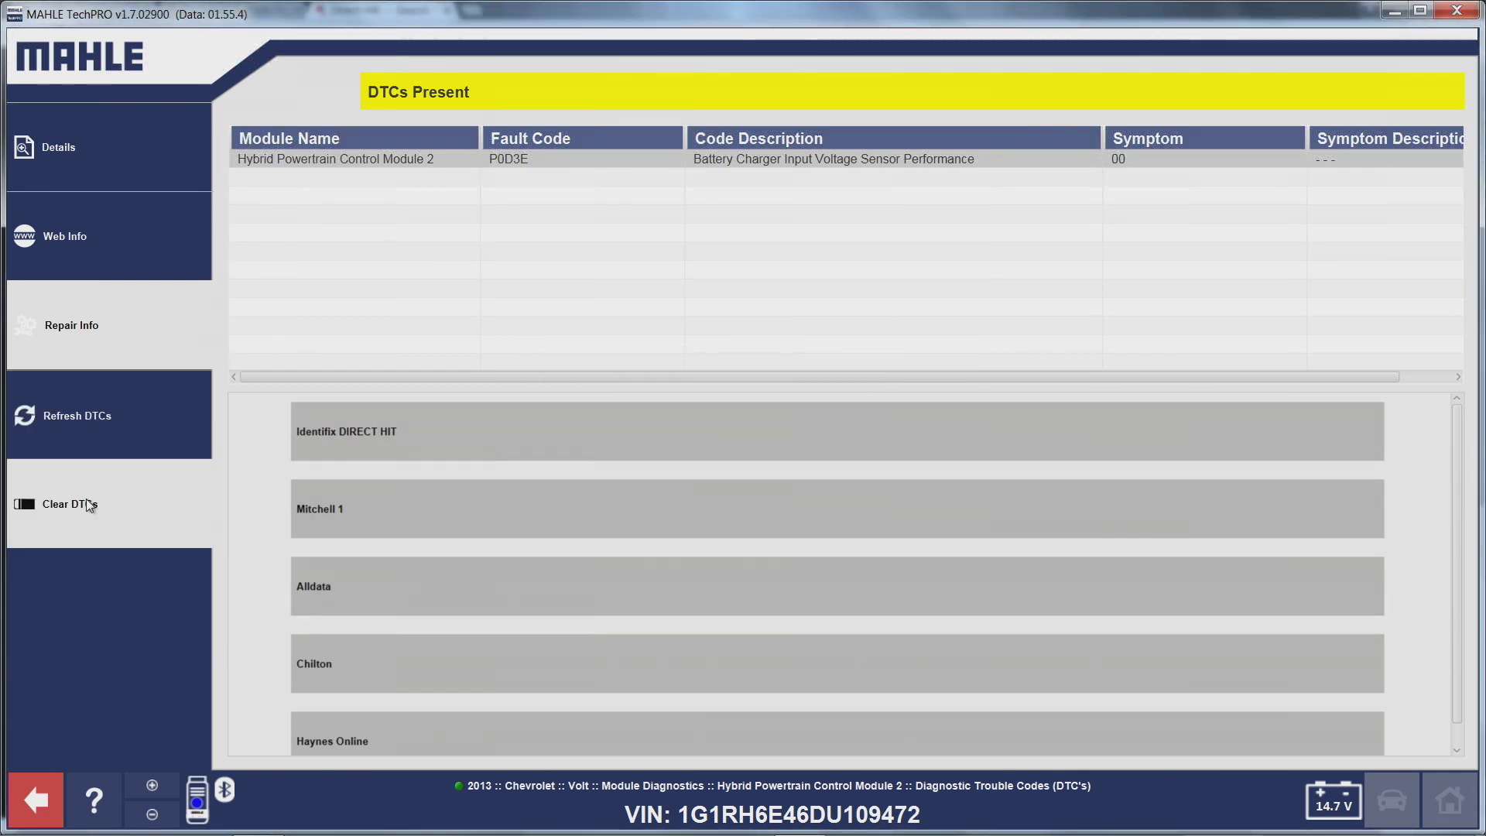
click(90, 506)
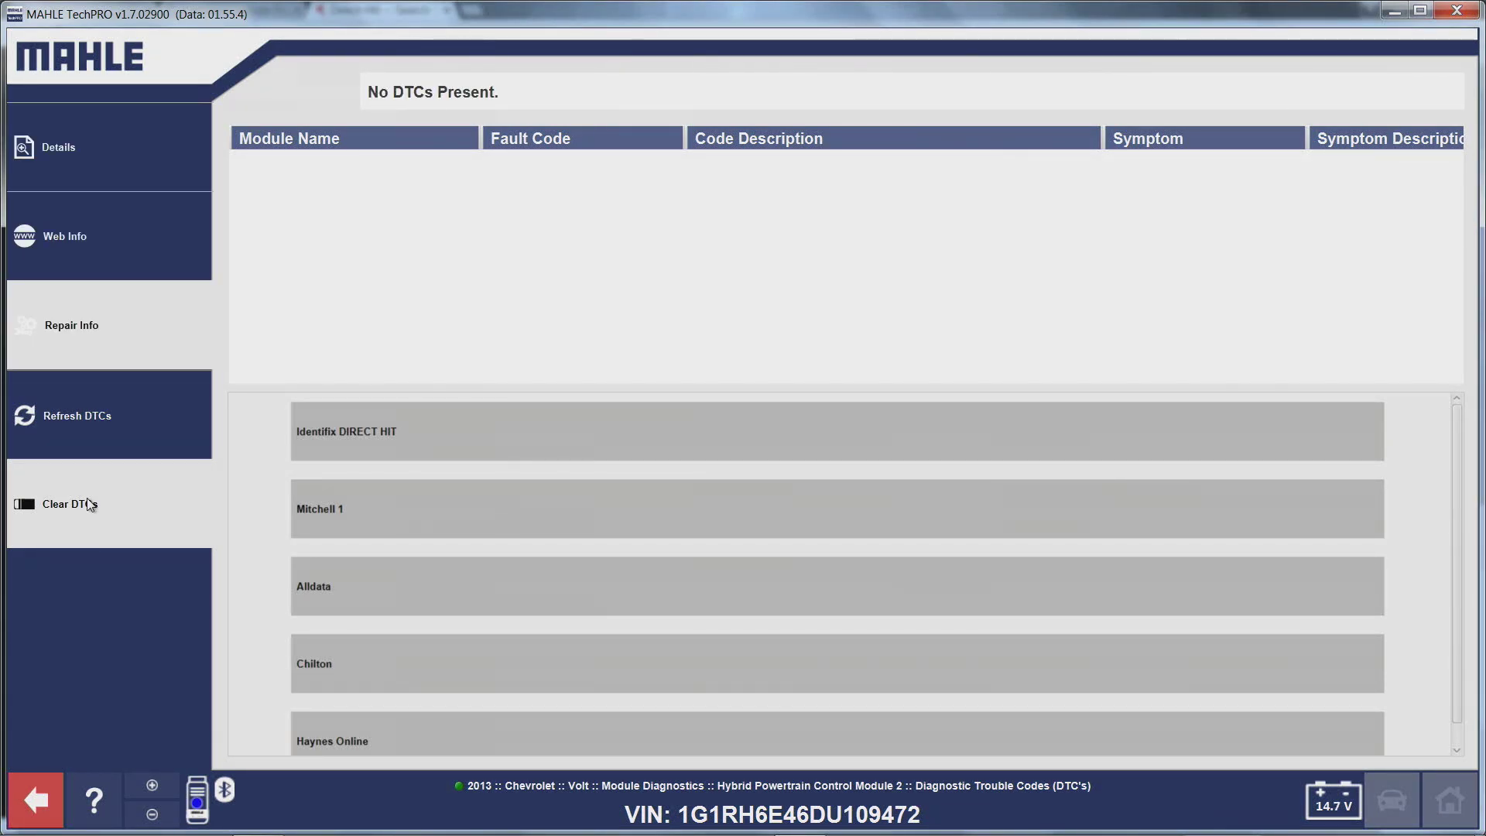
click(44, 799)
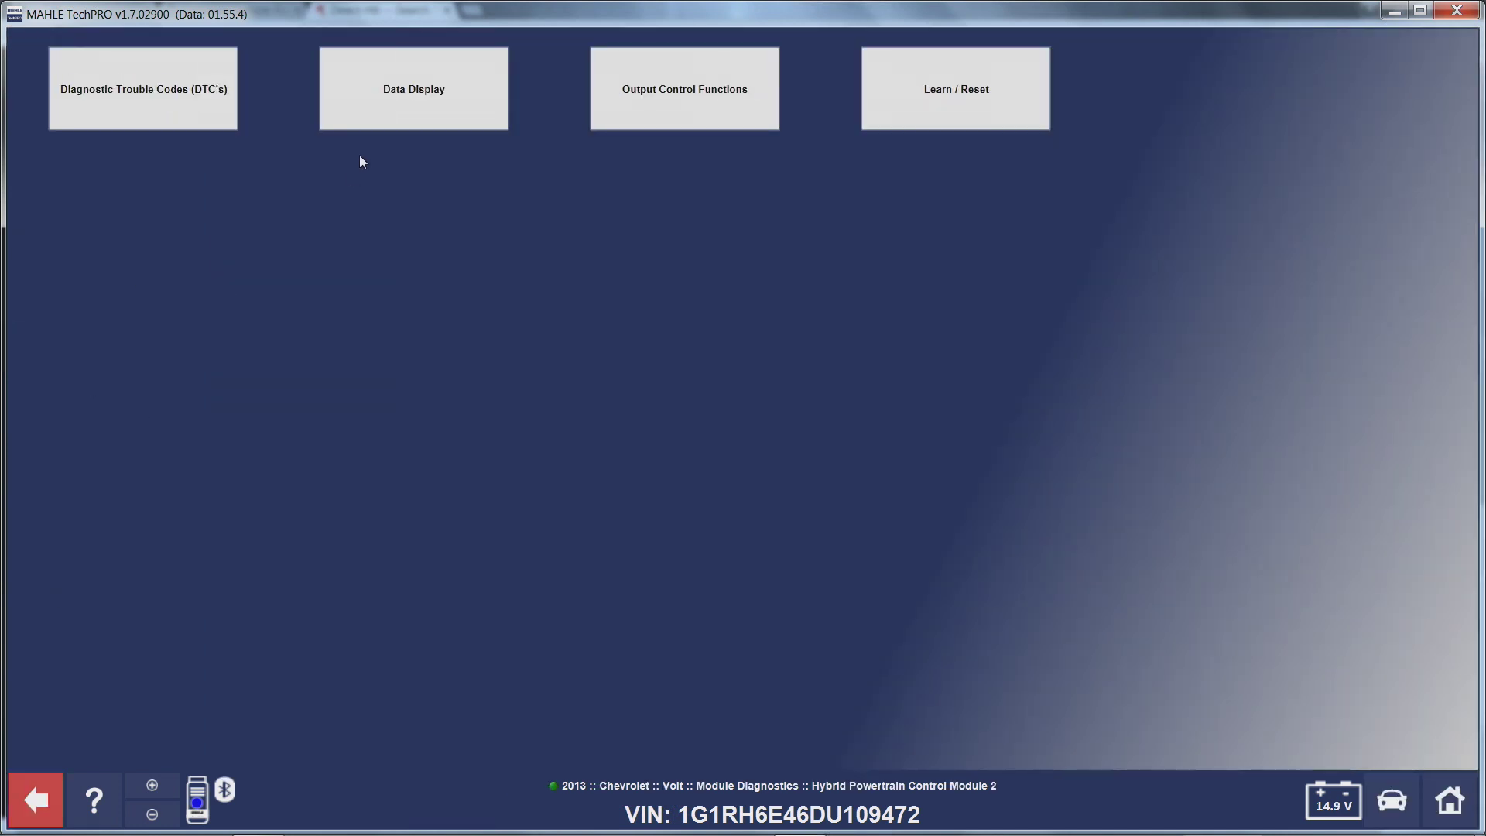
click(30, 802)
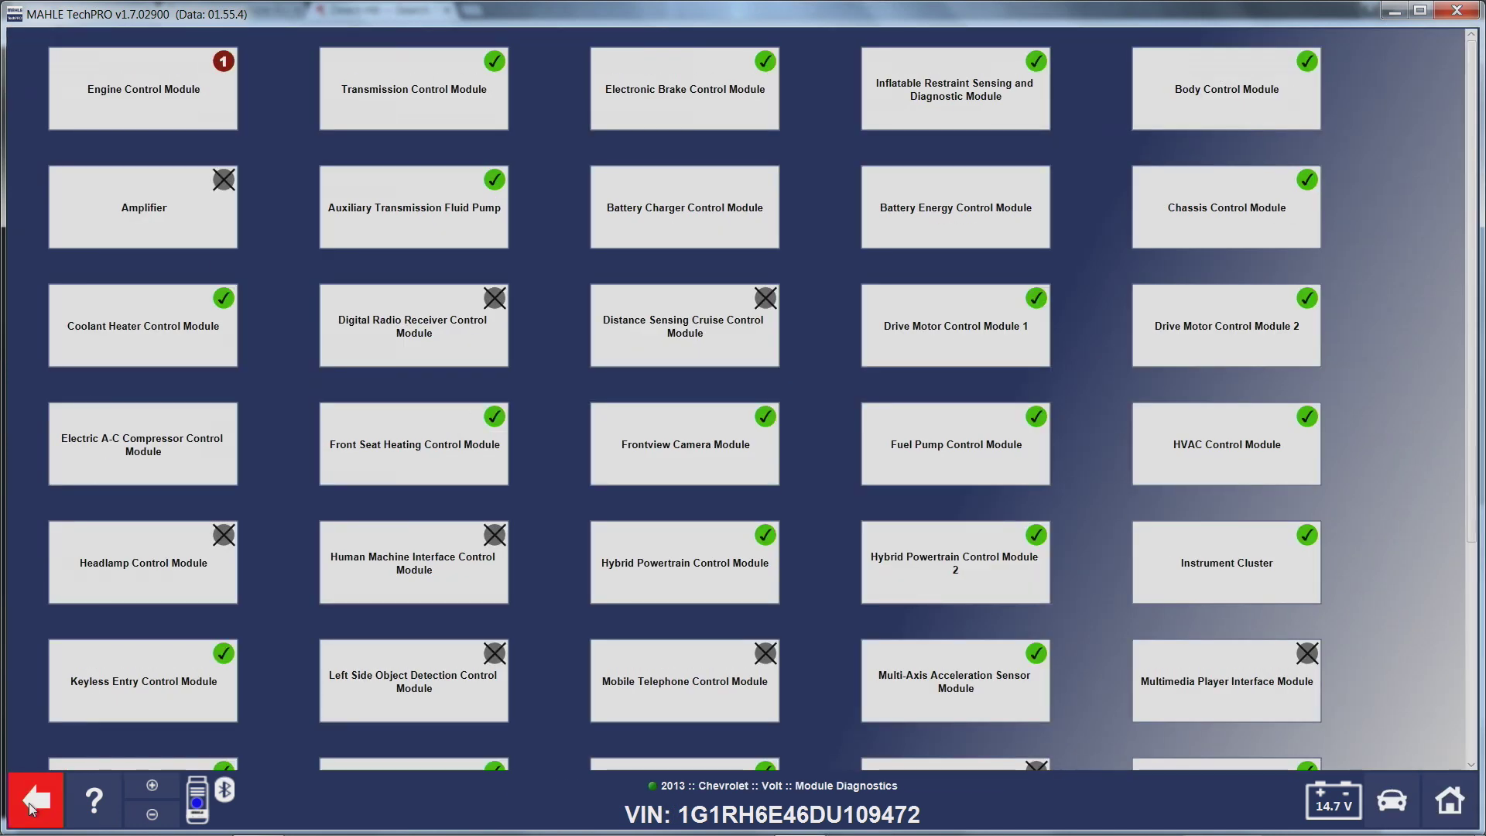
Step: Check the Engine Control Module's Diagnostic Trouble Codes and return to its function menu
click(161, 96)
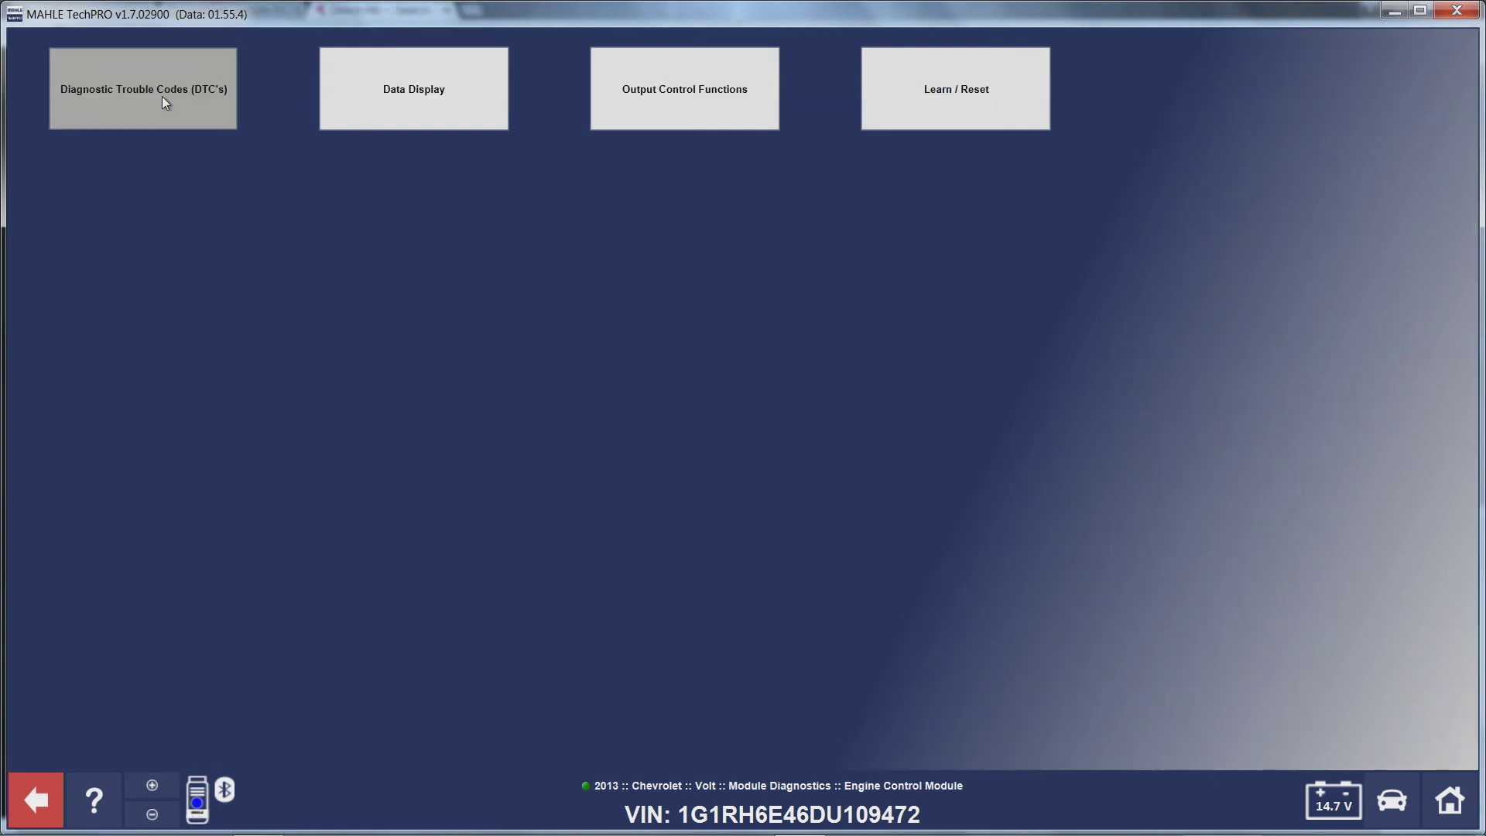
click(161, 96)
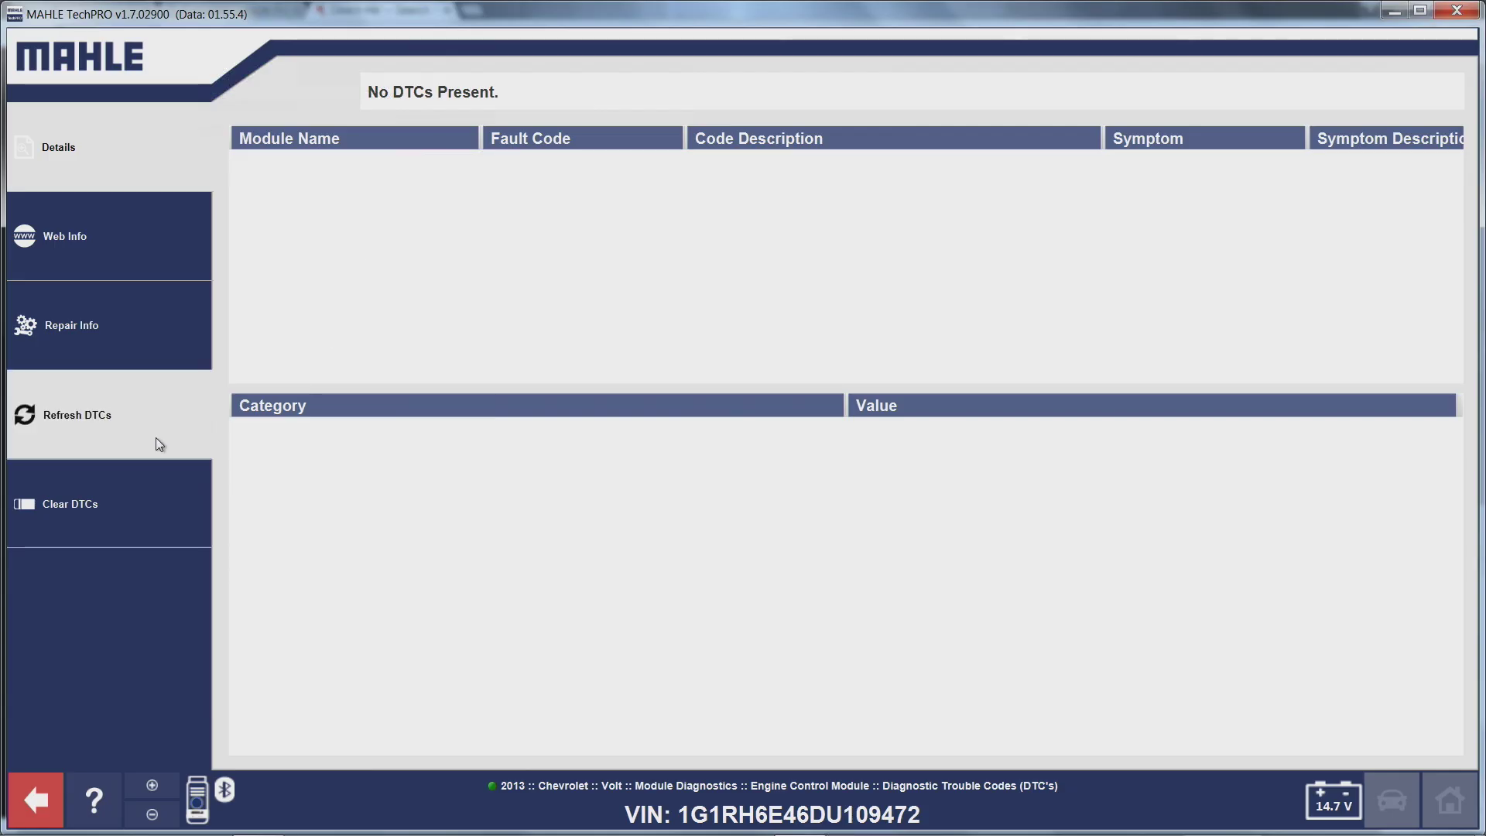
click(37, 805)
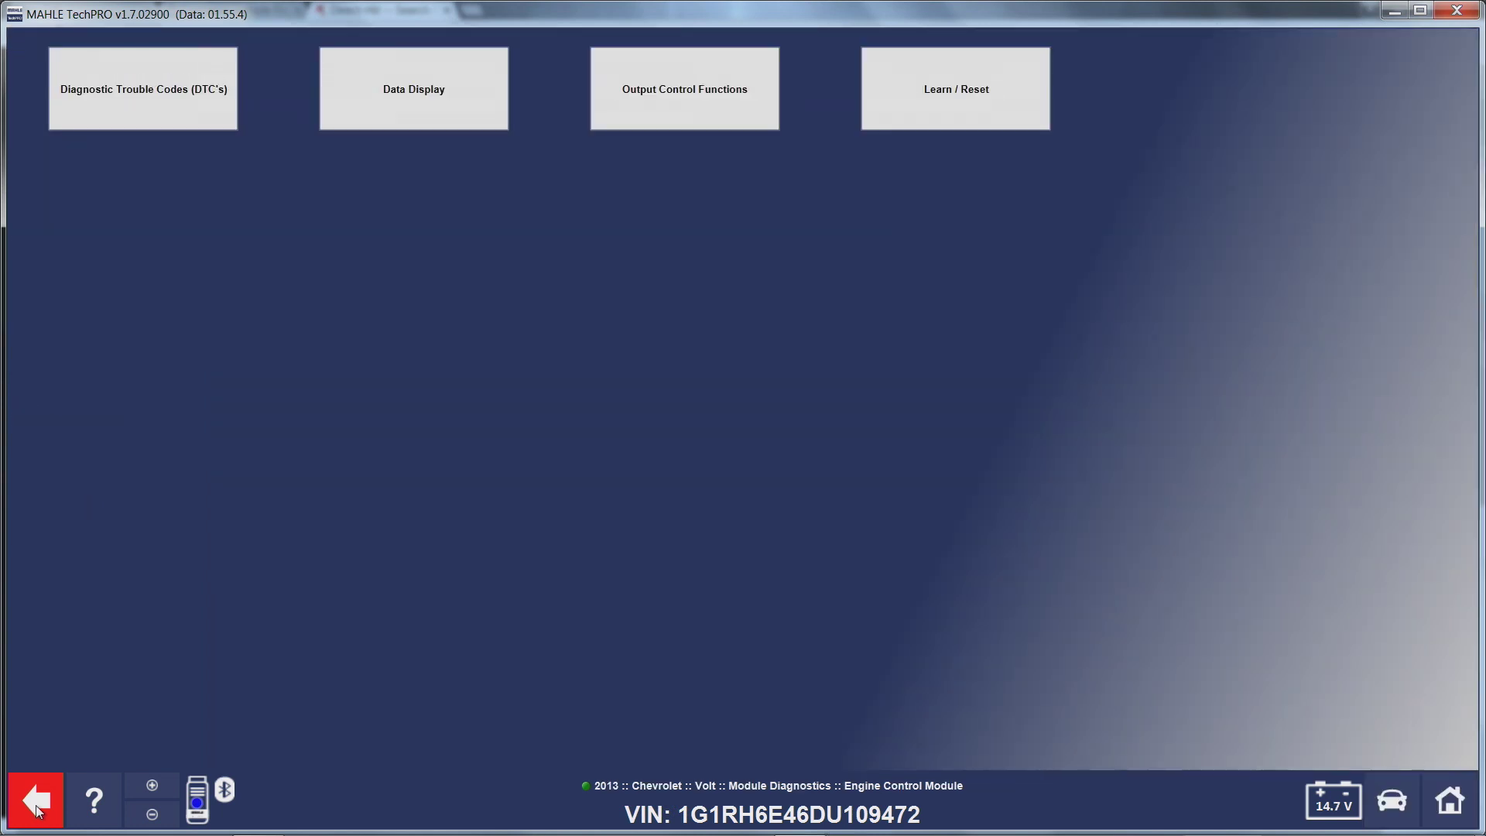
Step: Open the Engine Control Module's Data Display, look over General Engine Data, and switch to the Hybrid Engine Data group
click(421, 90)
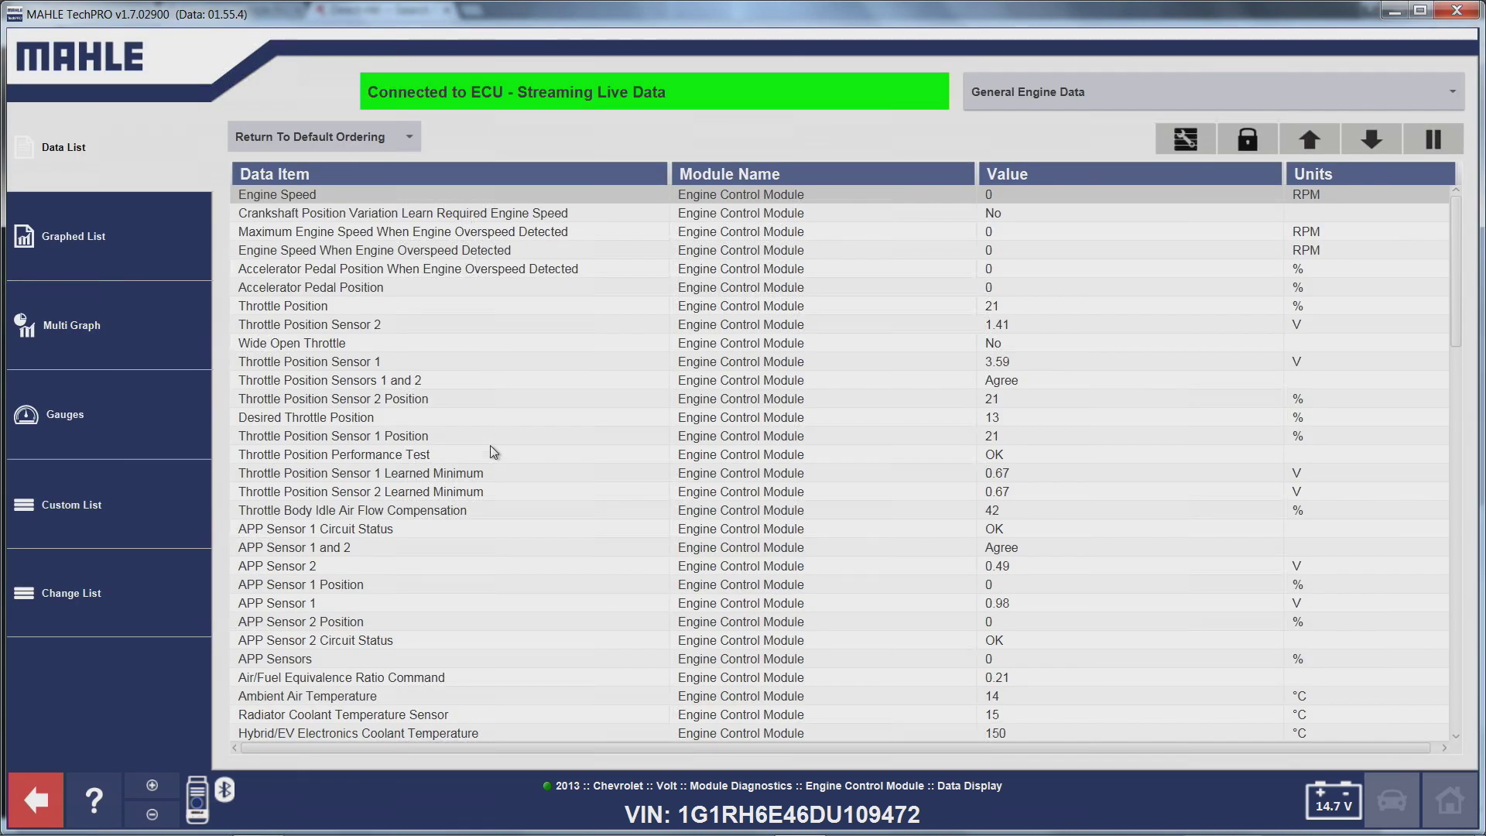
scroll(497, 499, down, 1)
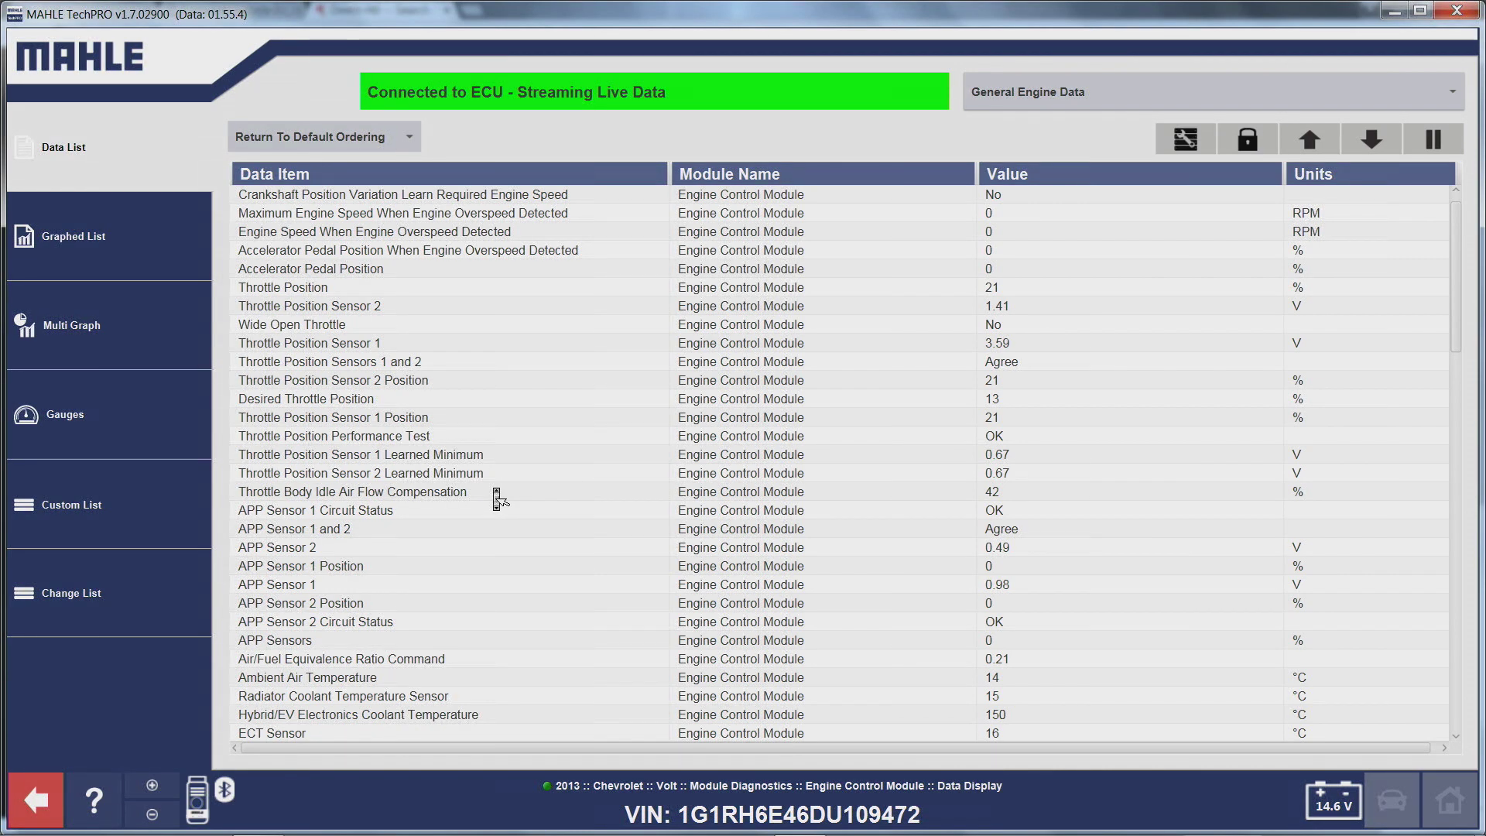
scroll(495, 493, up, 1)
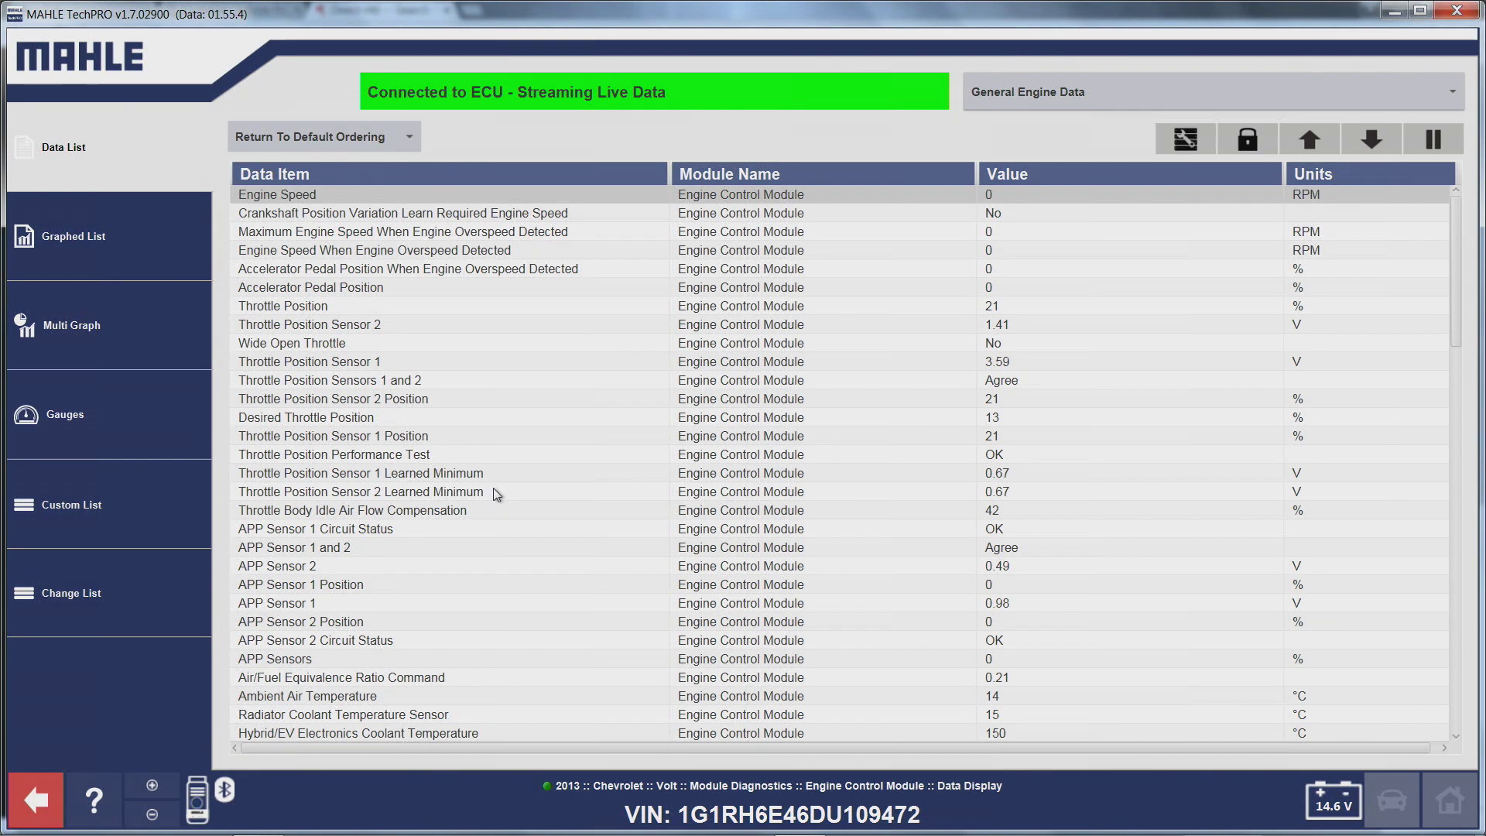
click(1031, 96)
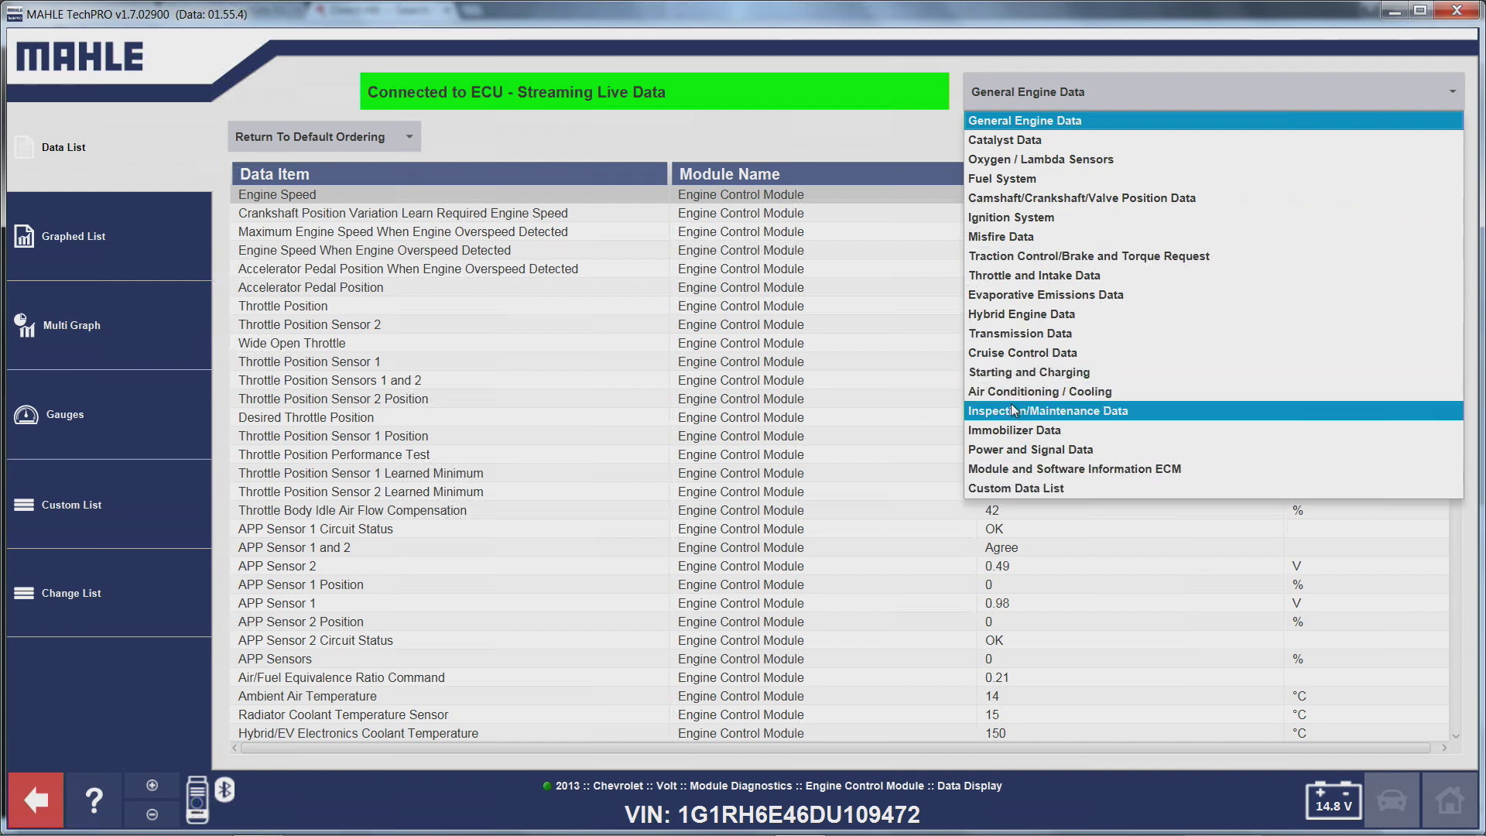
click(1004, 320)
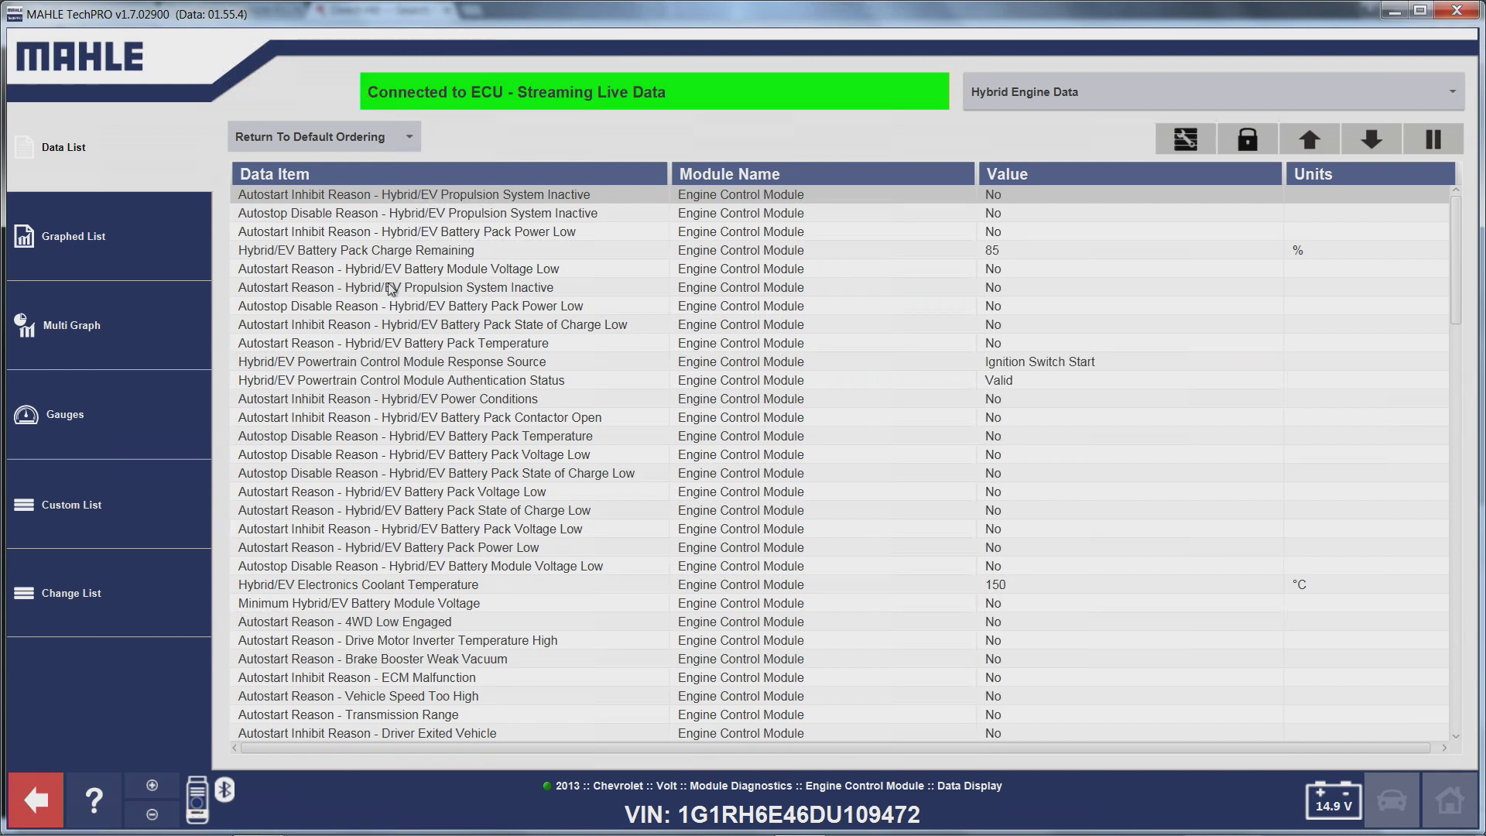
Step: Pin the Powertrain Control Module Response Source, Battery Pack Charge Remaining and Electronics Coolant Temperature items and plot them in Multi Graph
double_click(355, 362)
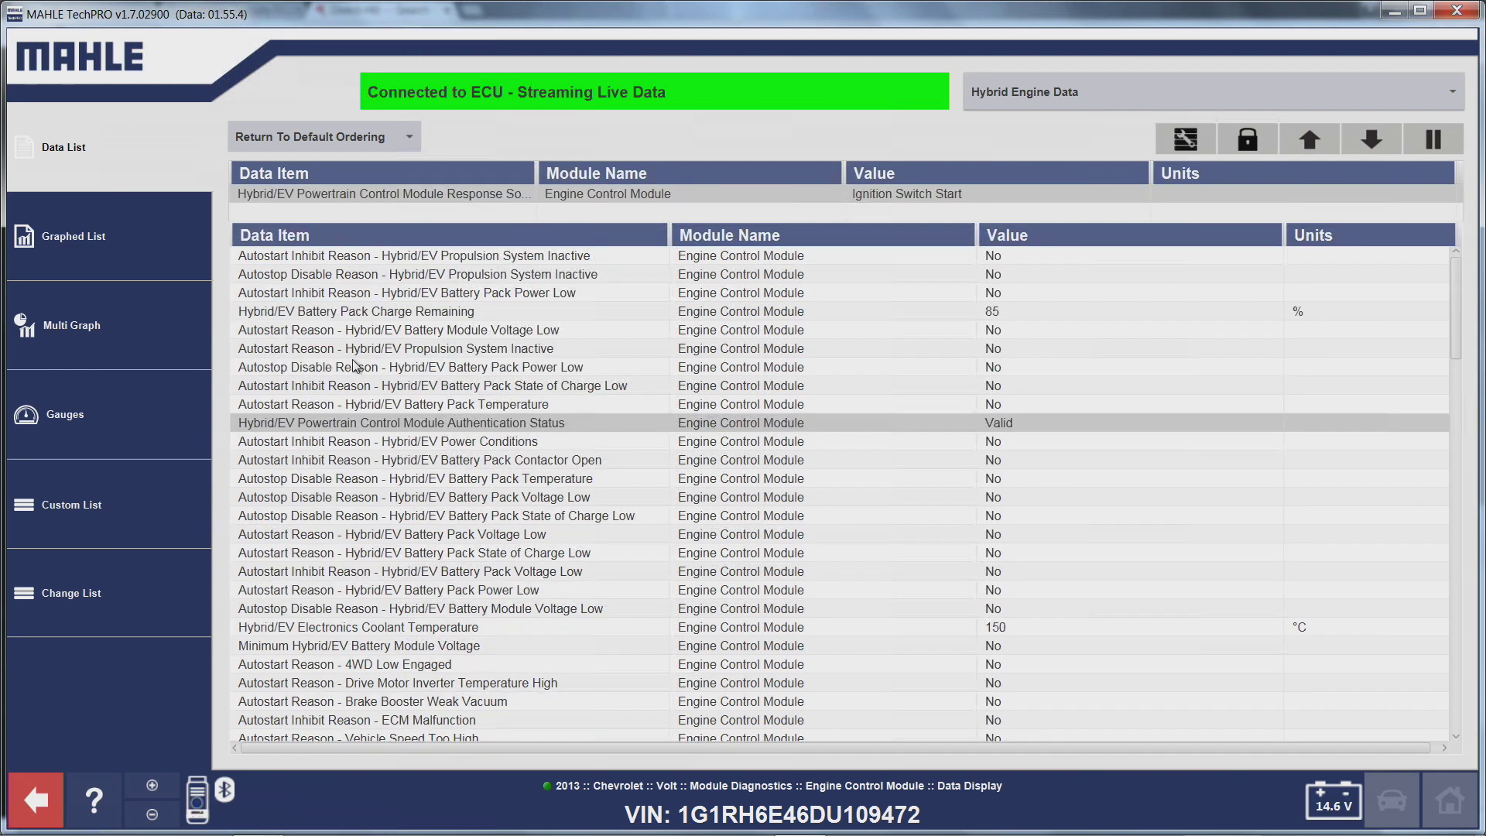
double_click(486, 313)
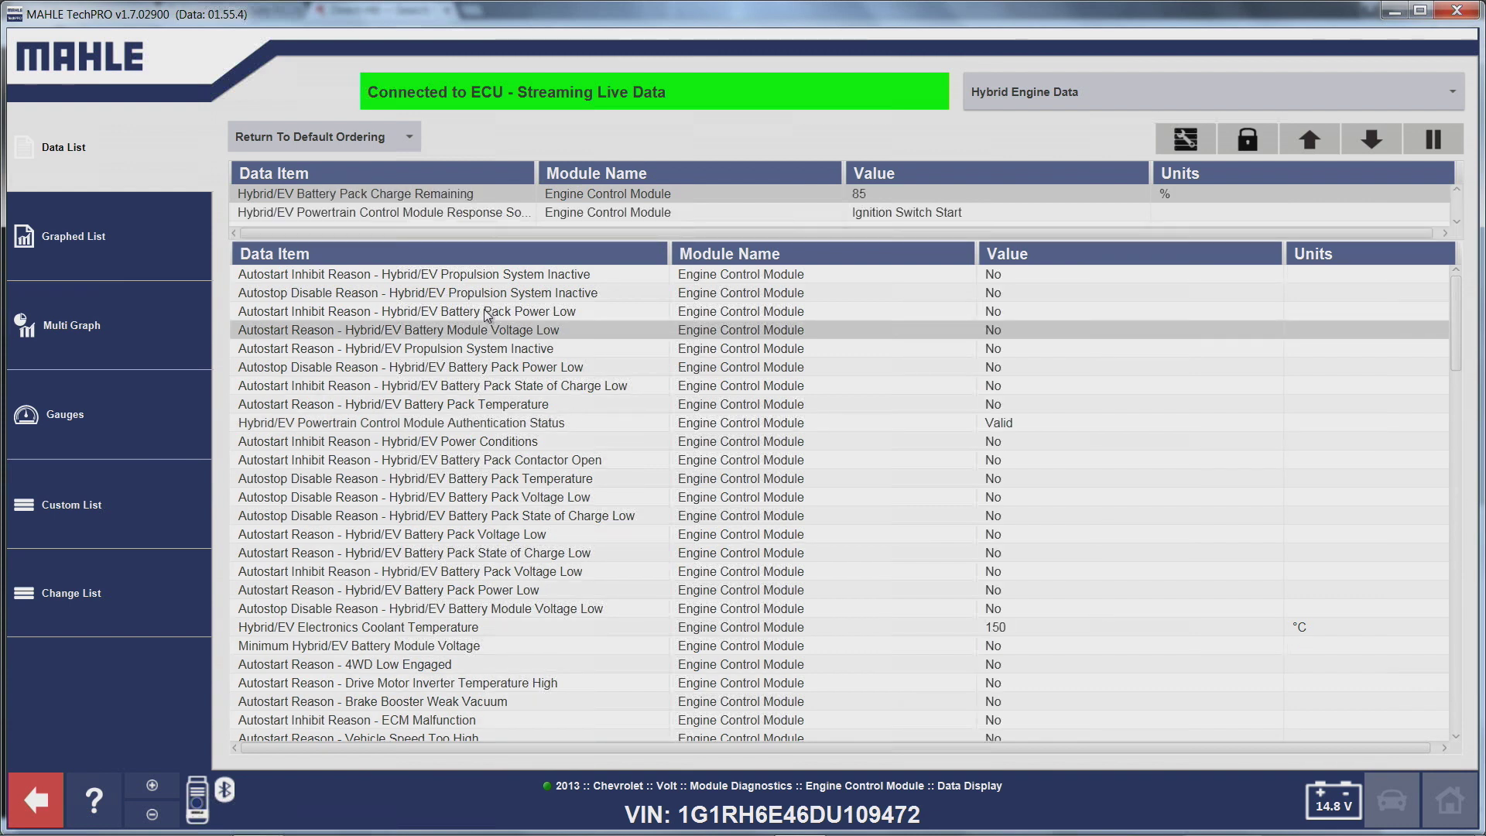
double_click(461, 628)
click(137, 347)
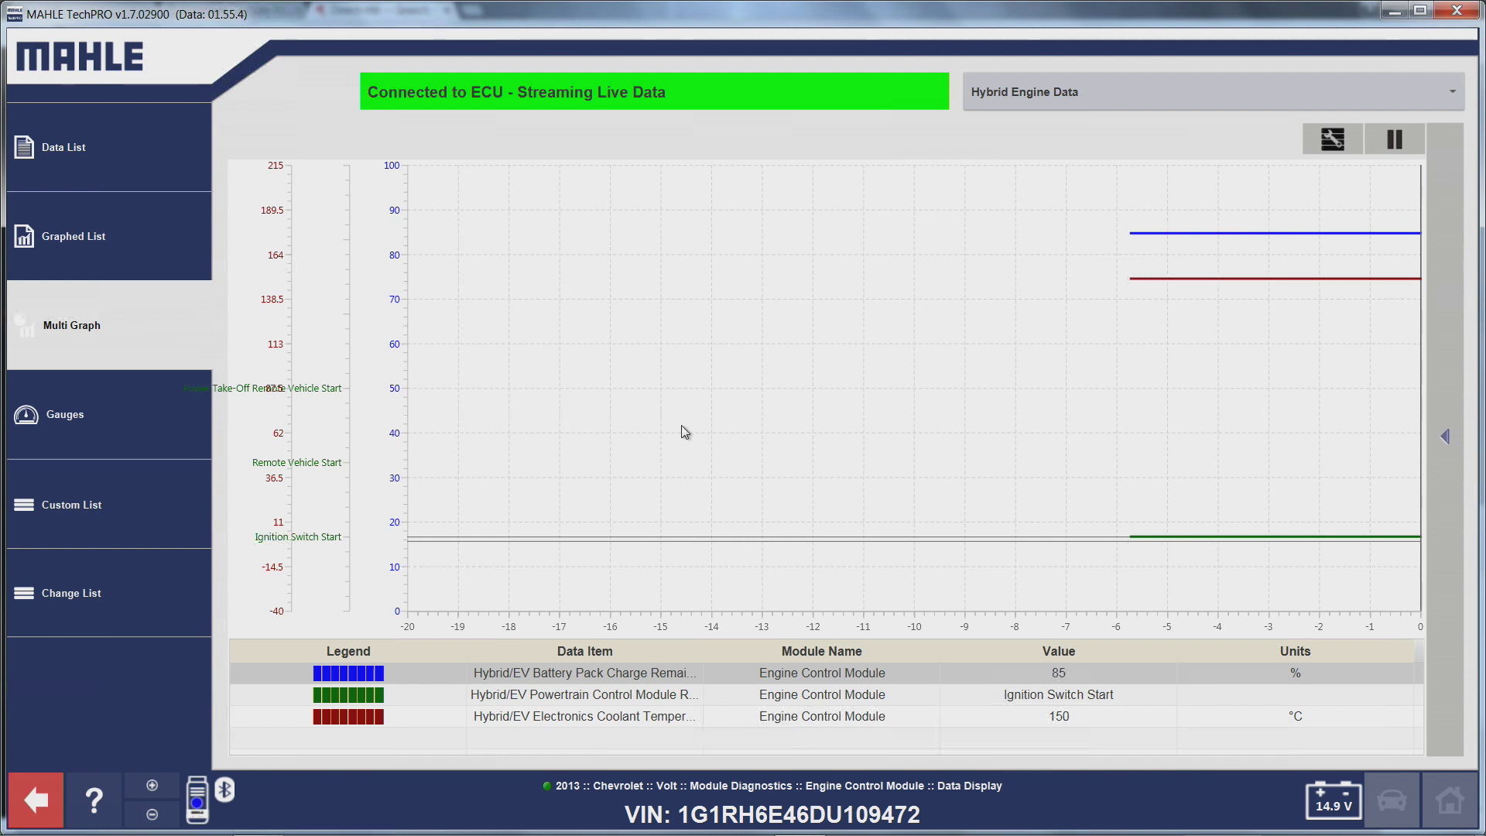
Step: Review the Air Conditioning / Cooling data list of the Engine Control Module and return to the Module Diagnostics list
click(1113, 90)
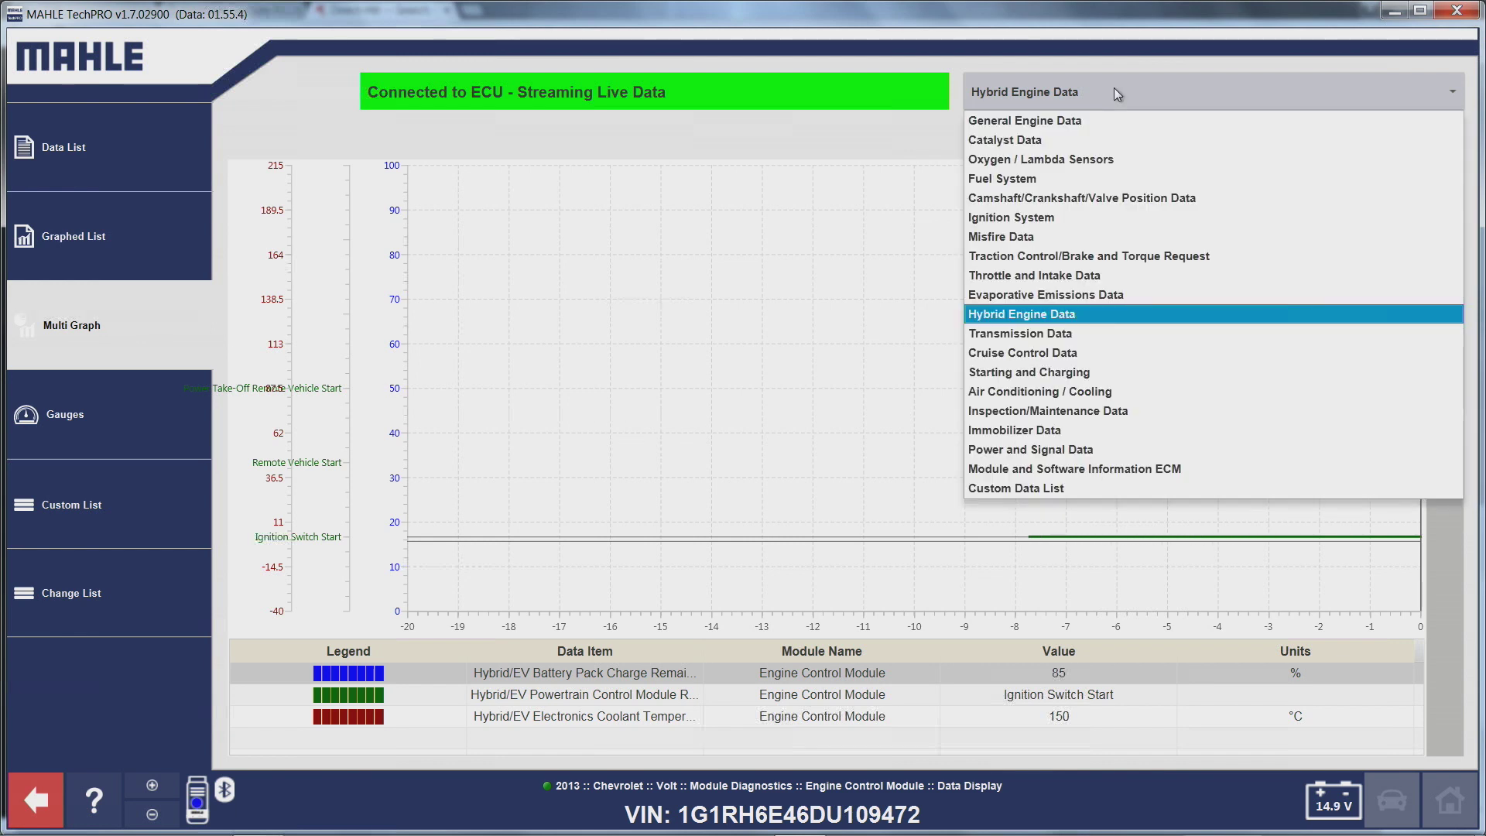
click(1039, 392)
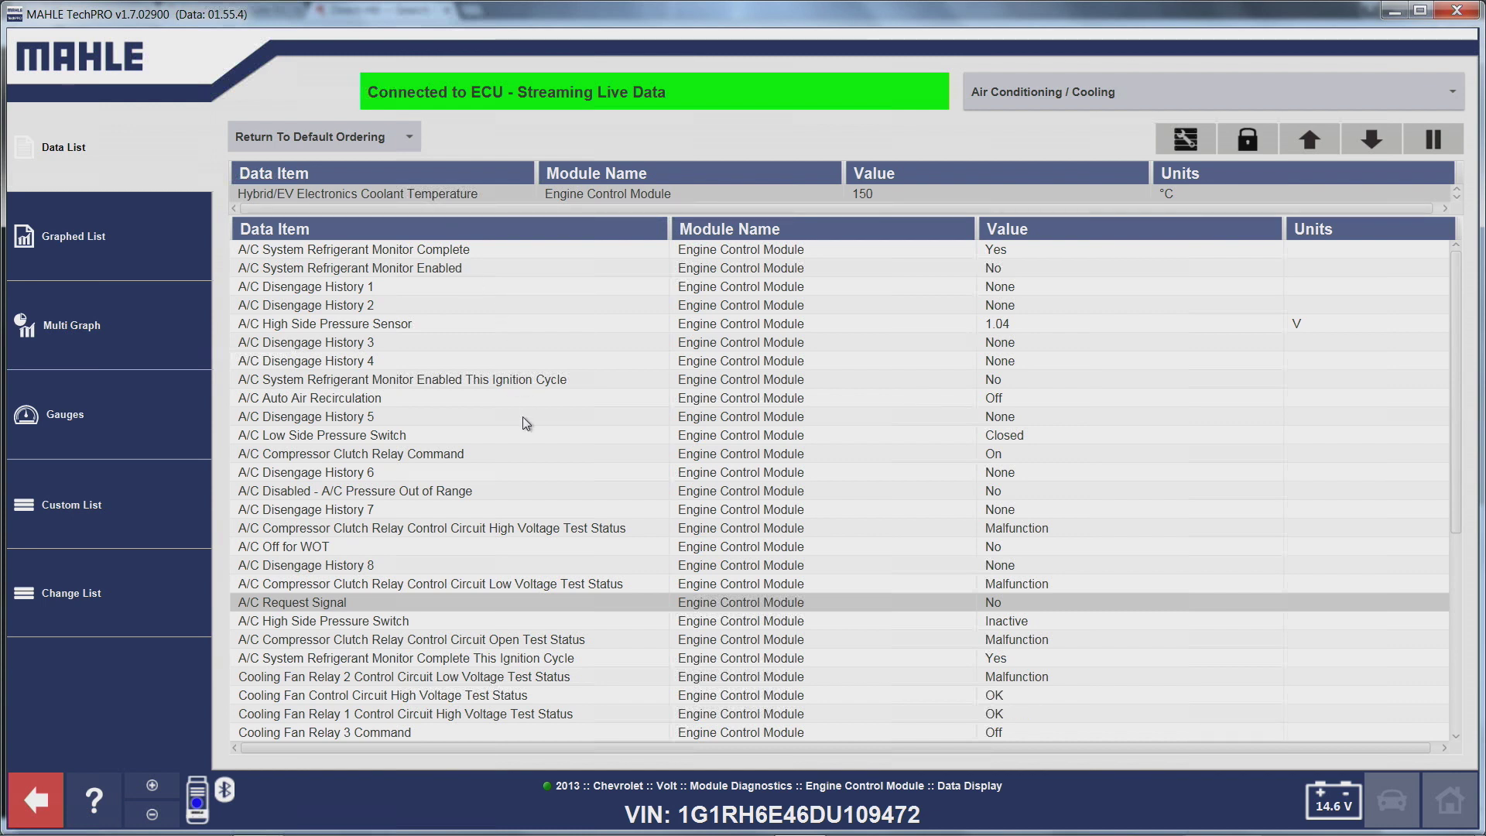
scroll(526, 423, down, 5)
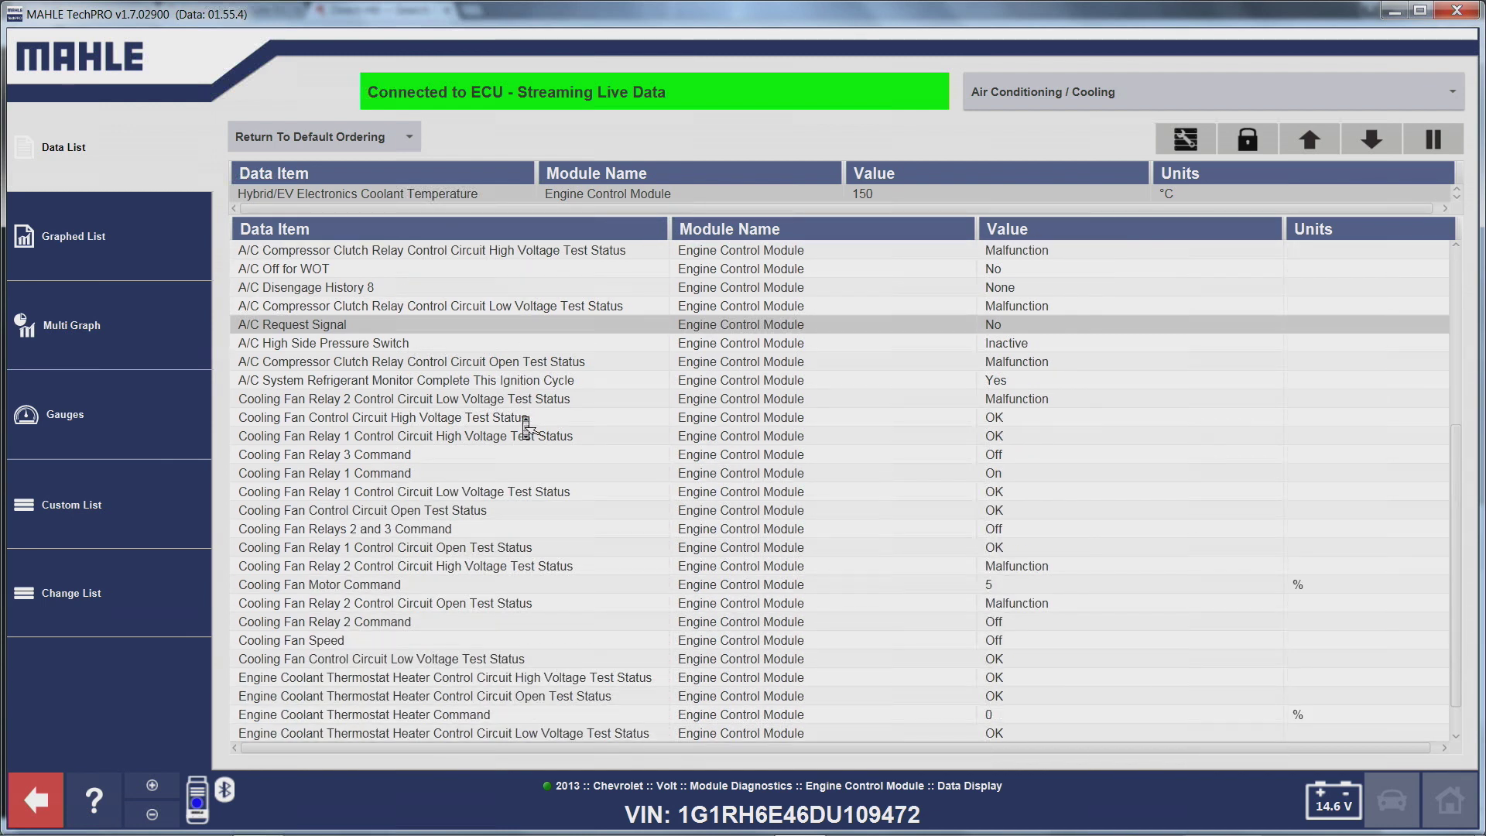
scroll(526, 423, down, 1)
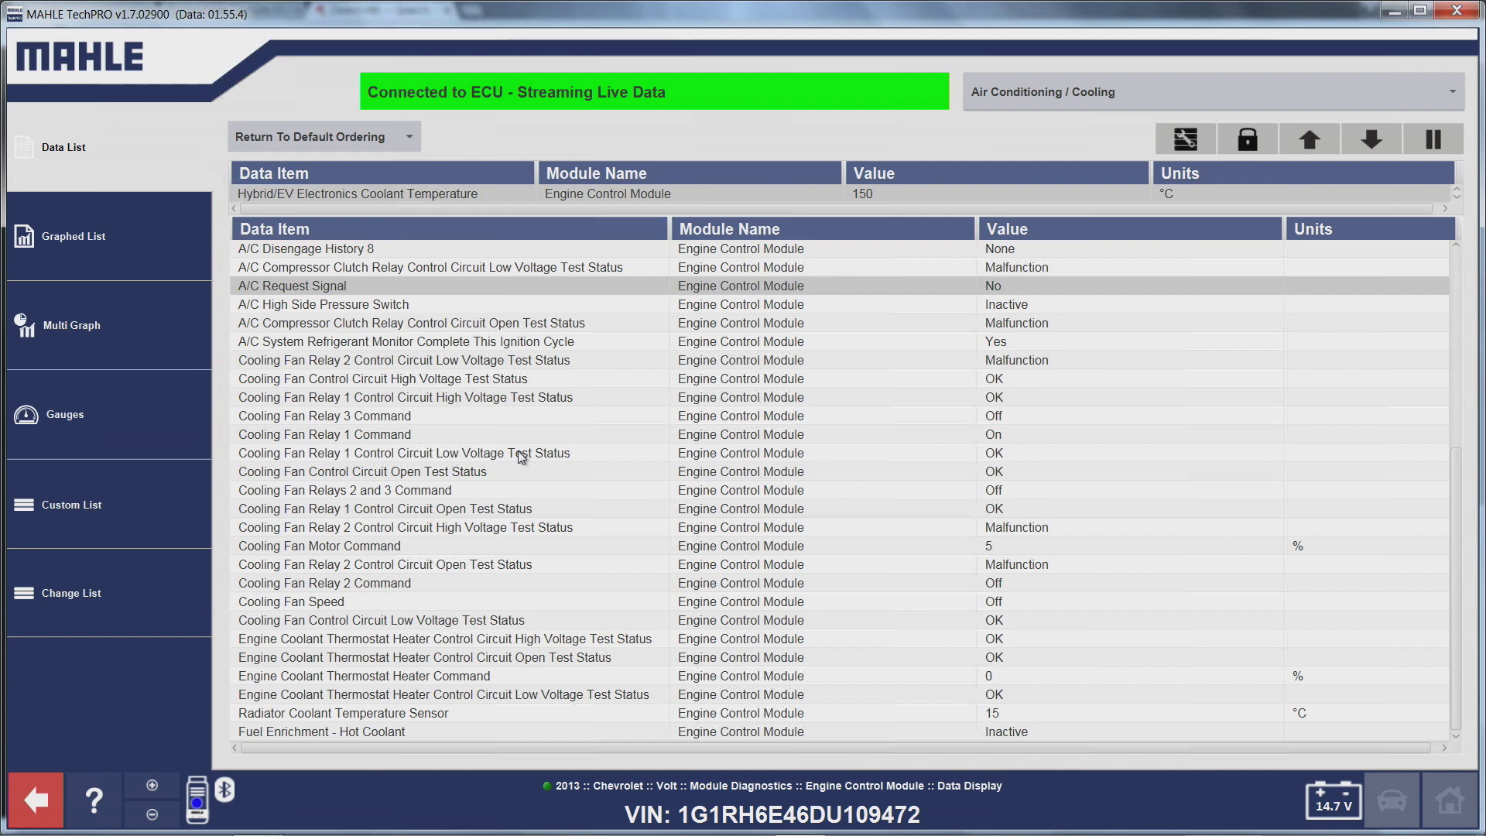
click(59, 782)
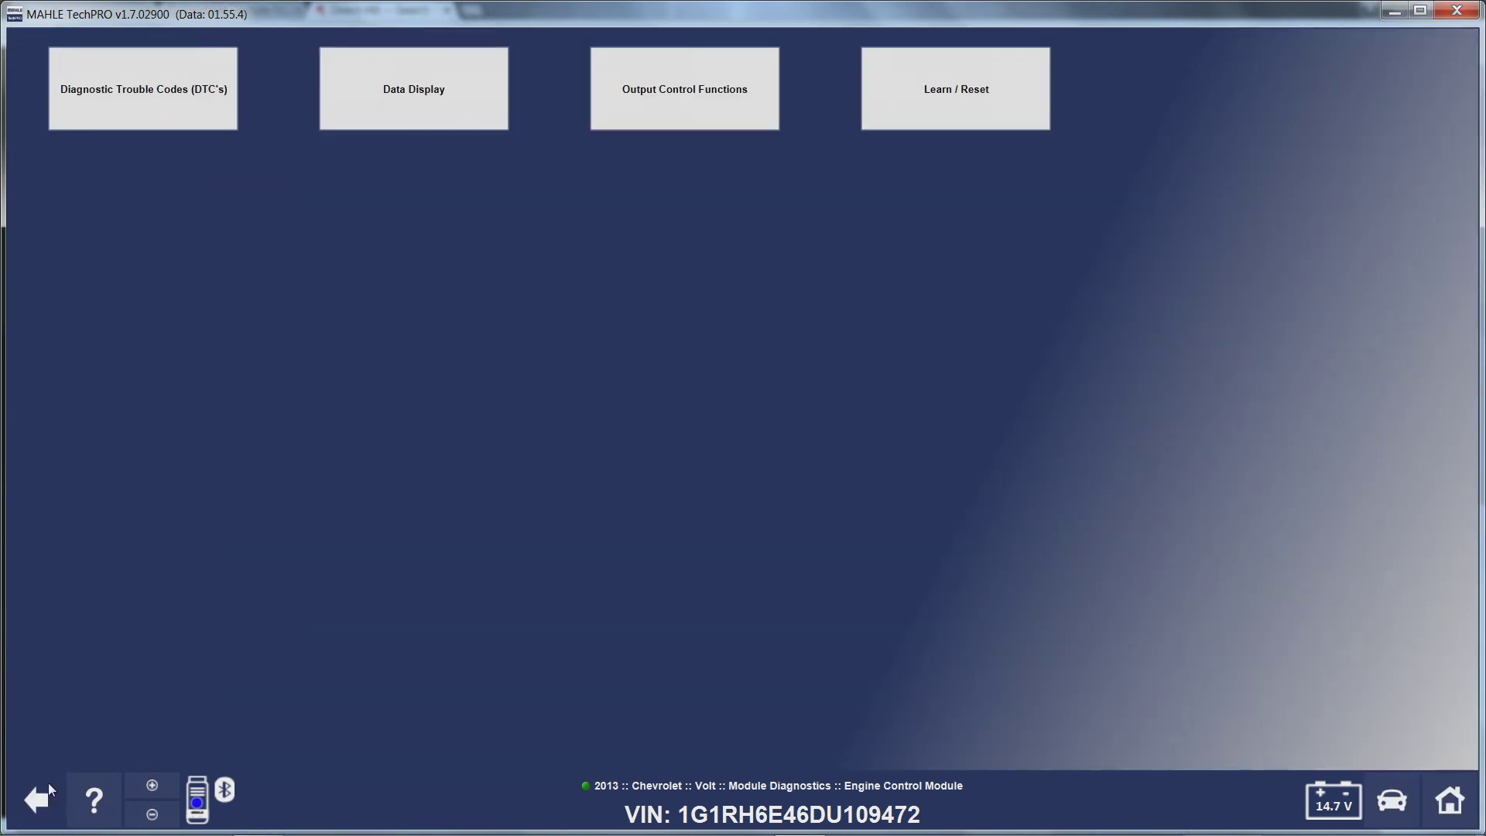
click(49, 790)
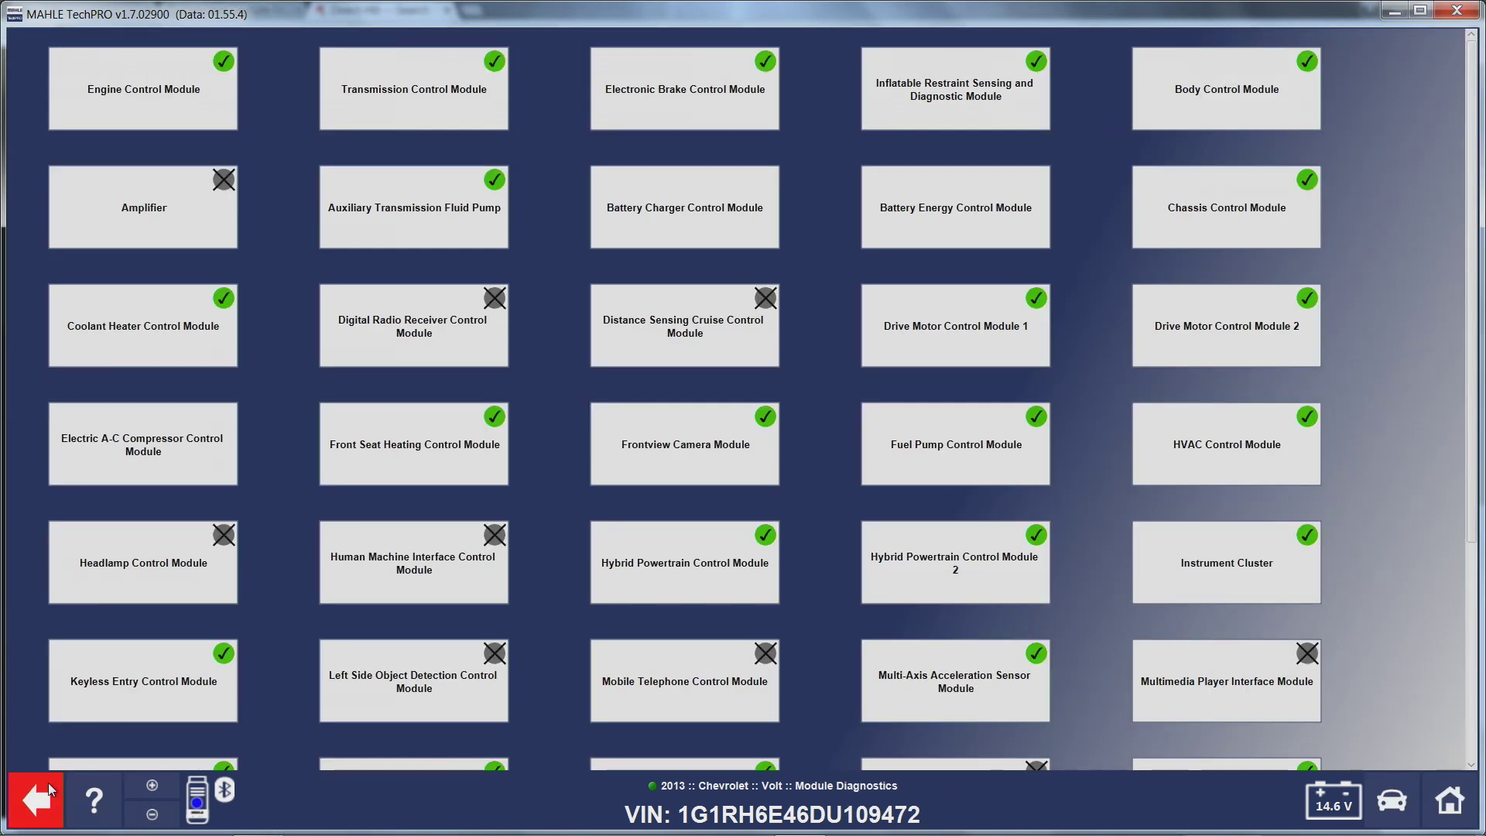
Step: Open the Battery Energy Control Module's Data Display and switch from EV Battery Data to the EV Battery Cell Data group
click(909, 209)
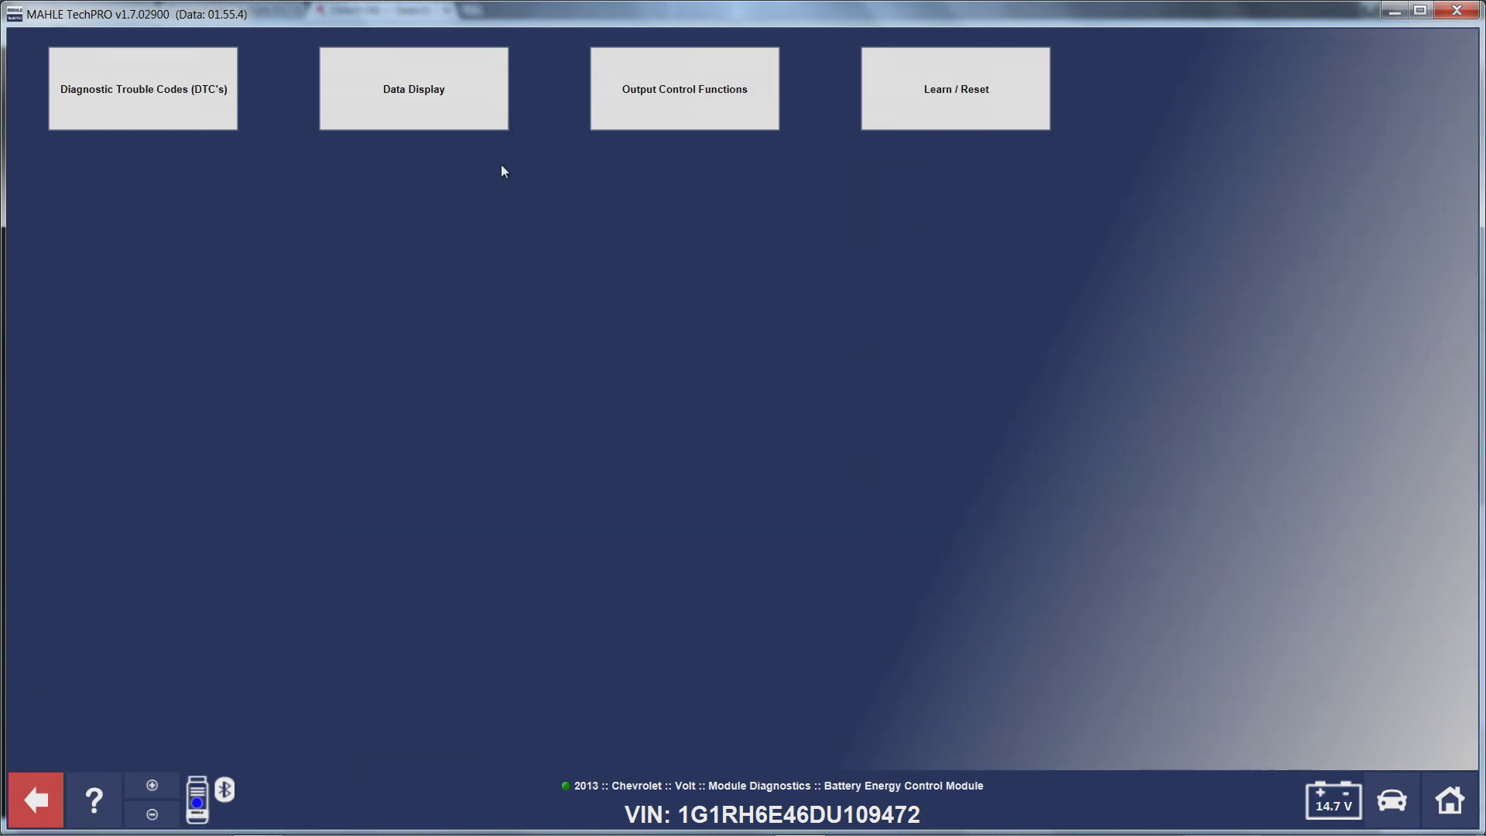
click(411, 83)
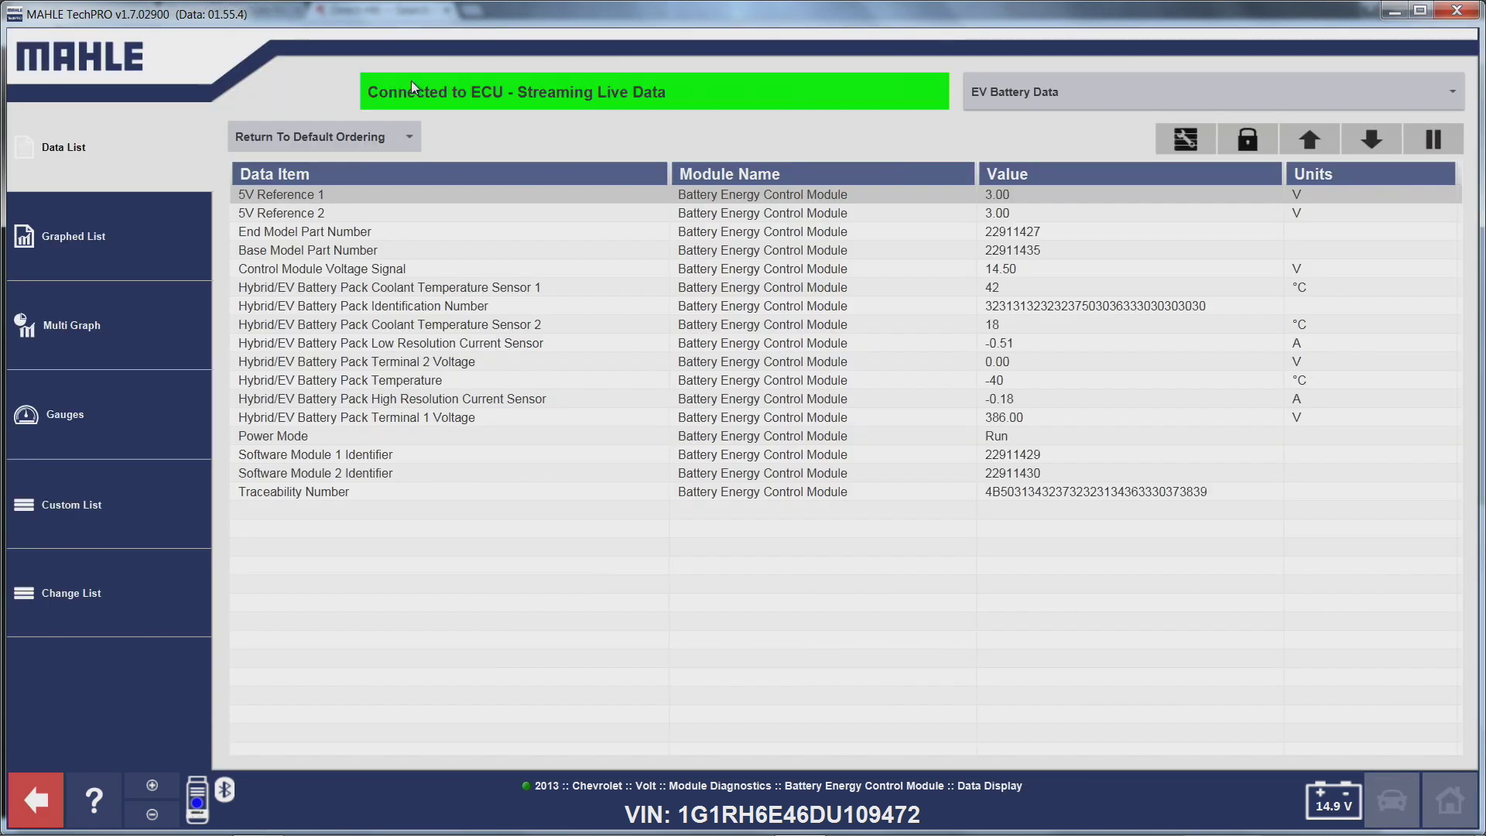
click(1056, 99)
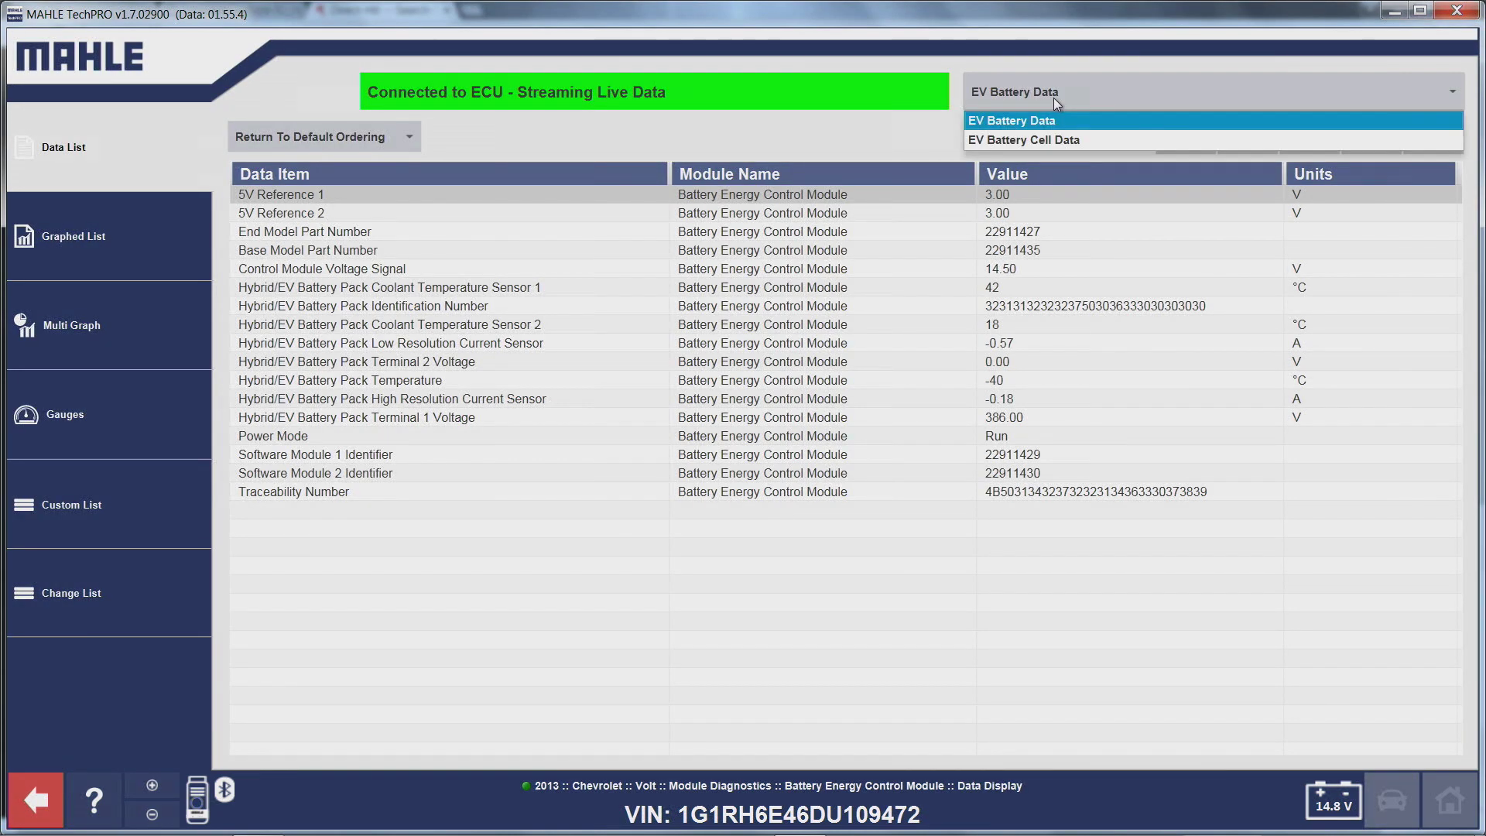
click(1048, 138)
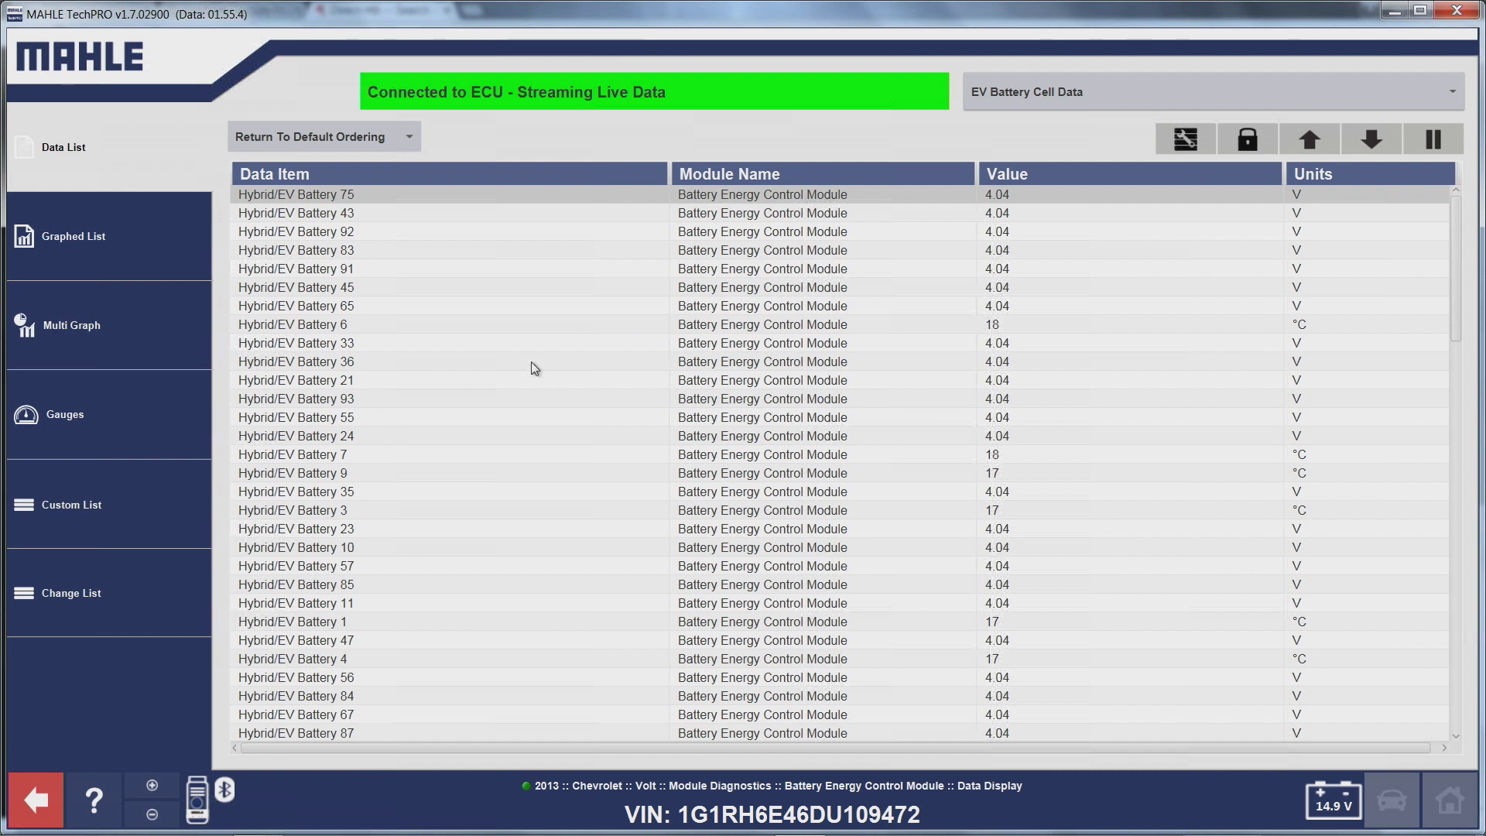
Step: Pin Hybrid/EV Battery 75, 65 and 6, plot them in Multi Graph, and return to the Module Diagnostics list
click(365, 197)
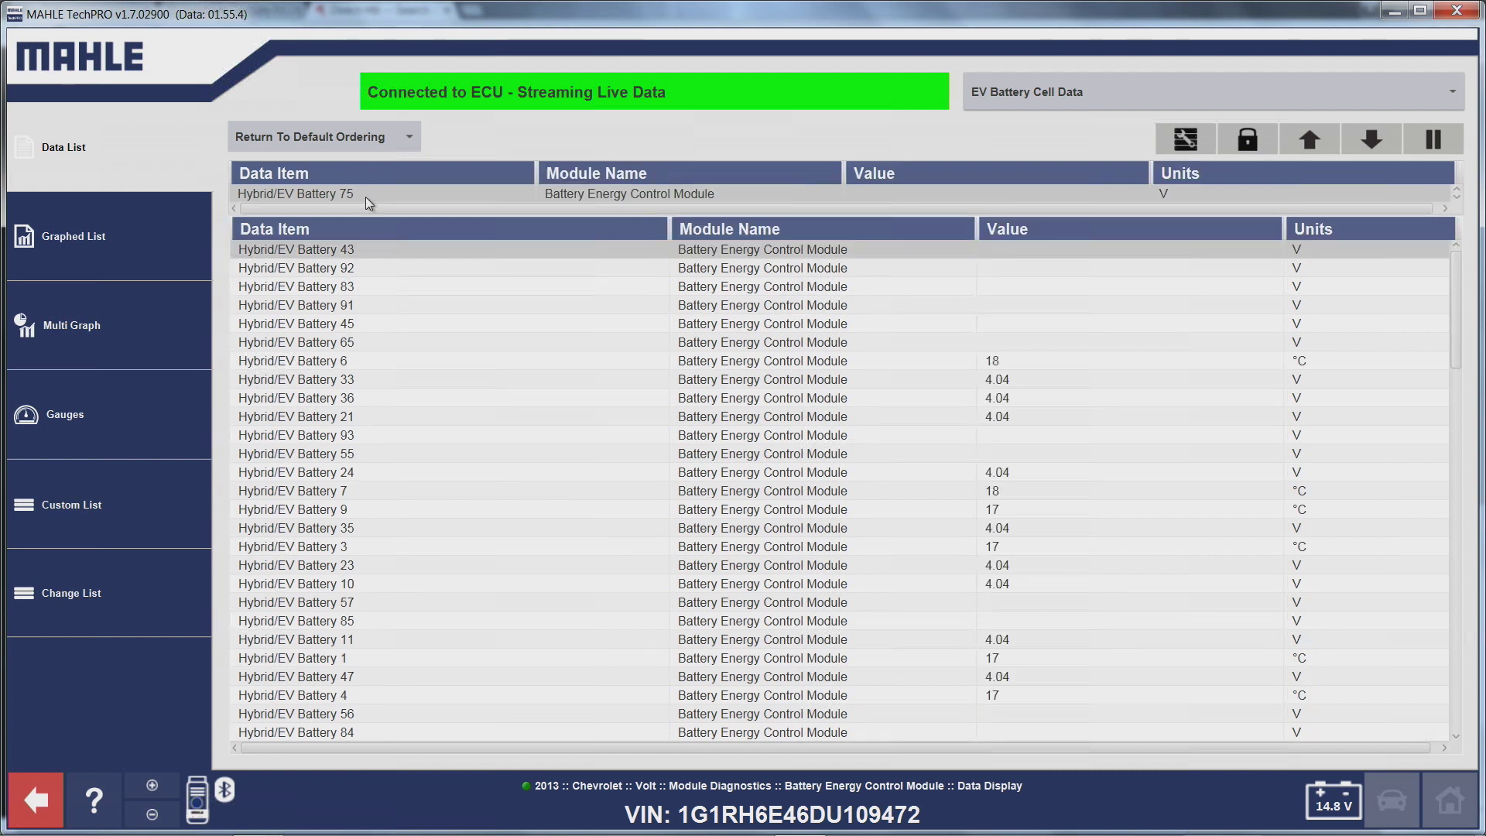
click(664, 360)
click(664, 361)
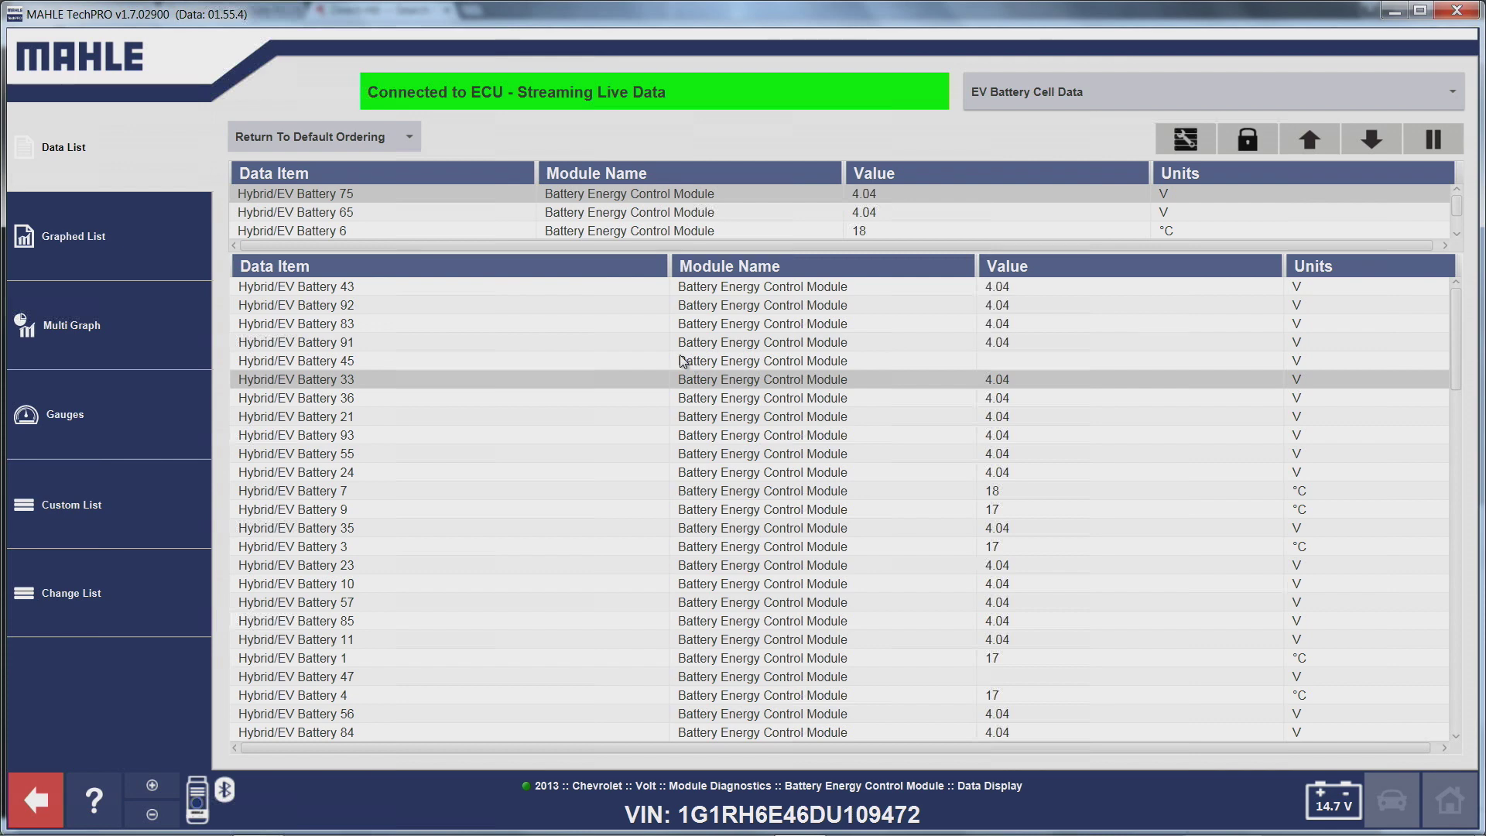
click(84, 317)
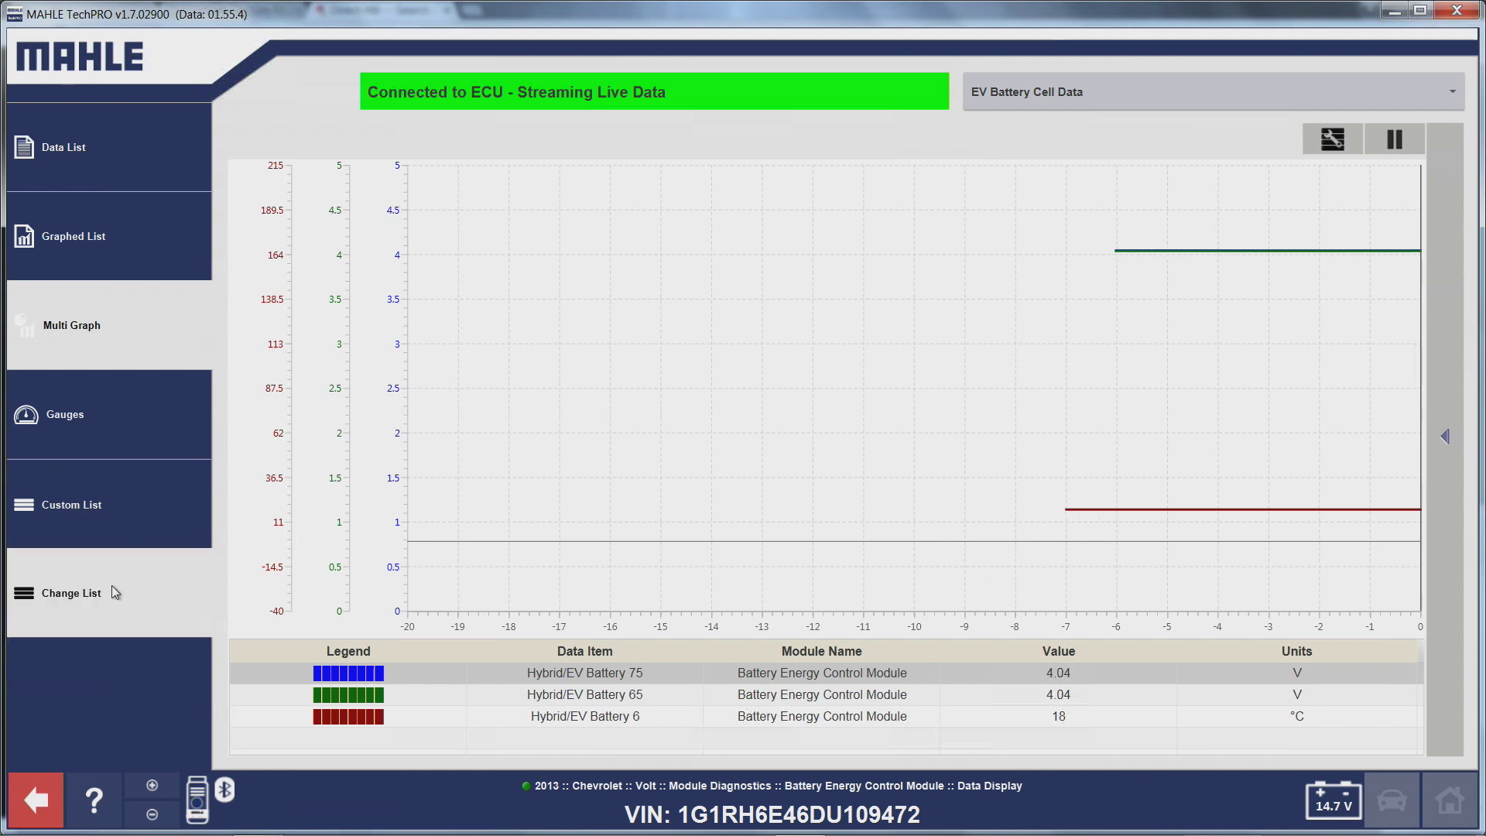
click(23, 812)
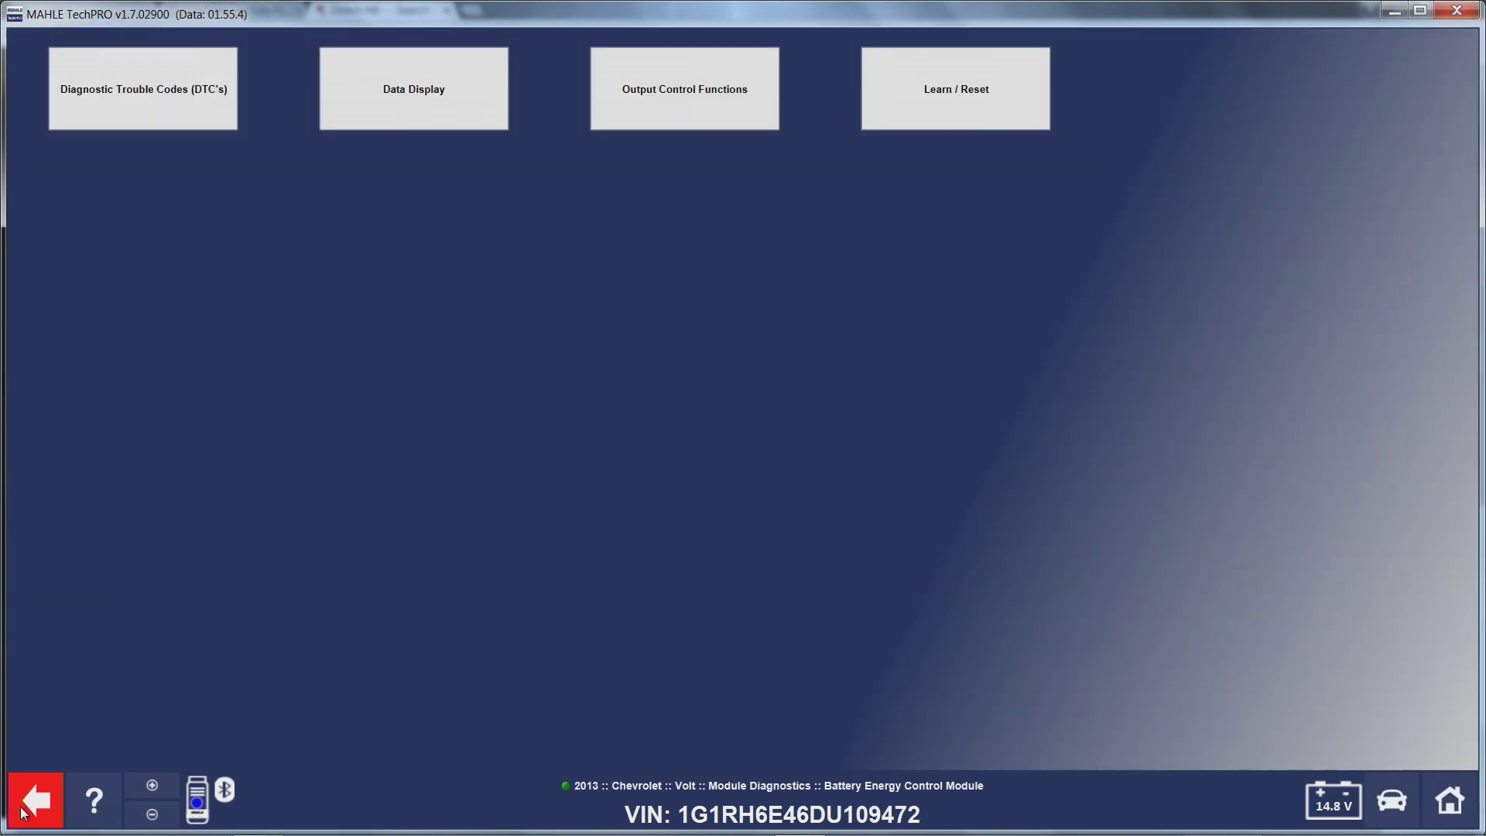
click(23, 813)
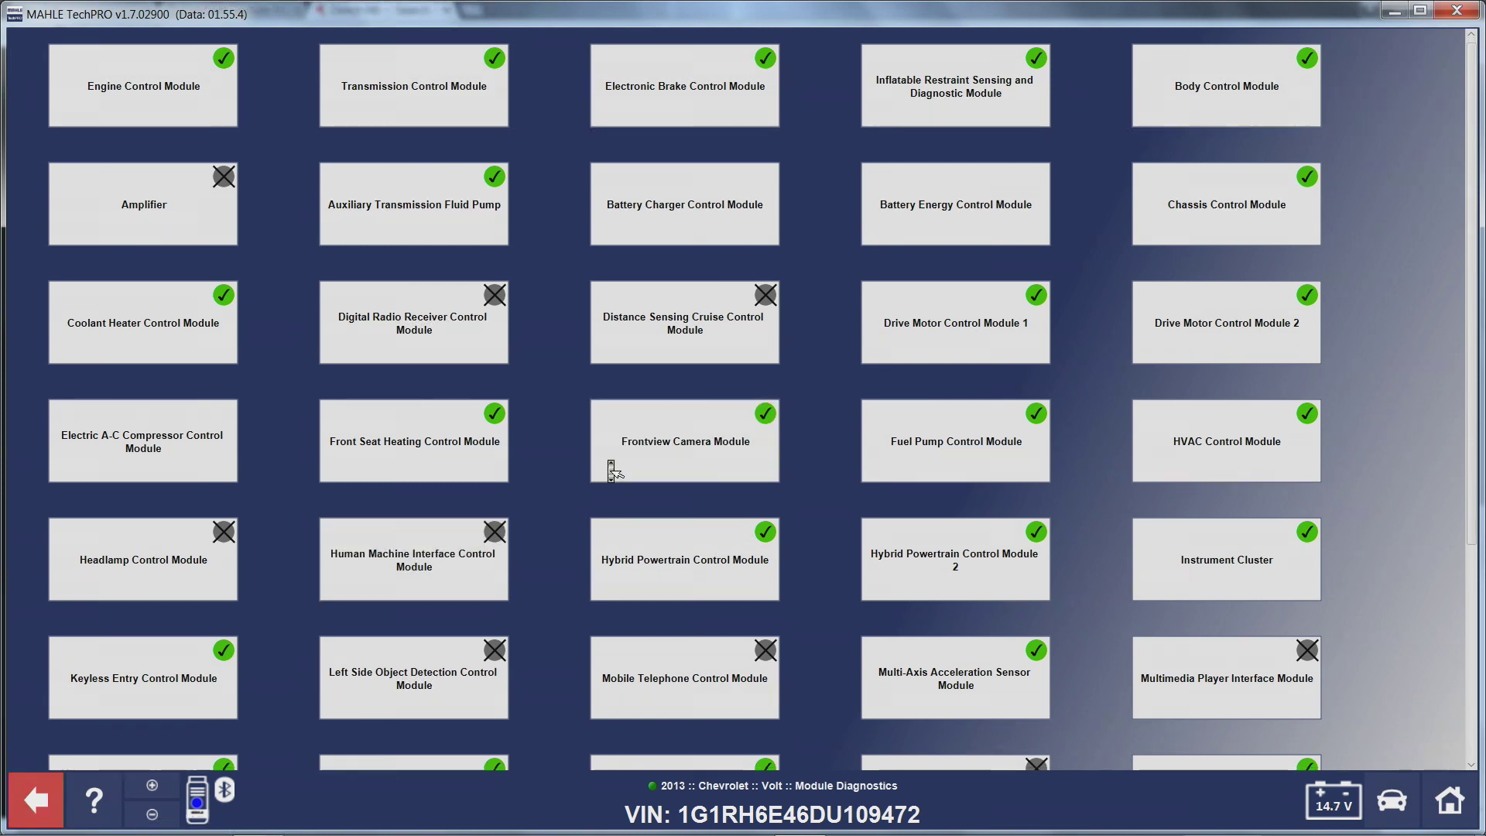
Step: Review the Steering Wheel Angle Sensor Module's Module and Software Information data and return to the Module Diagnostics list
scroll(608, 464, down, 1)
scroll(611, 470, down, 3)
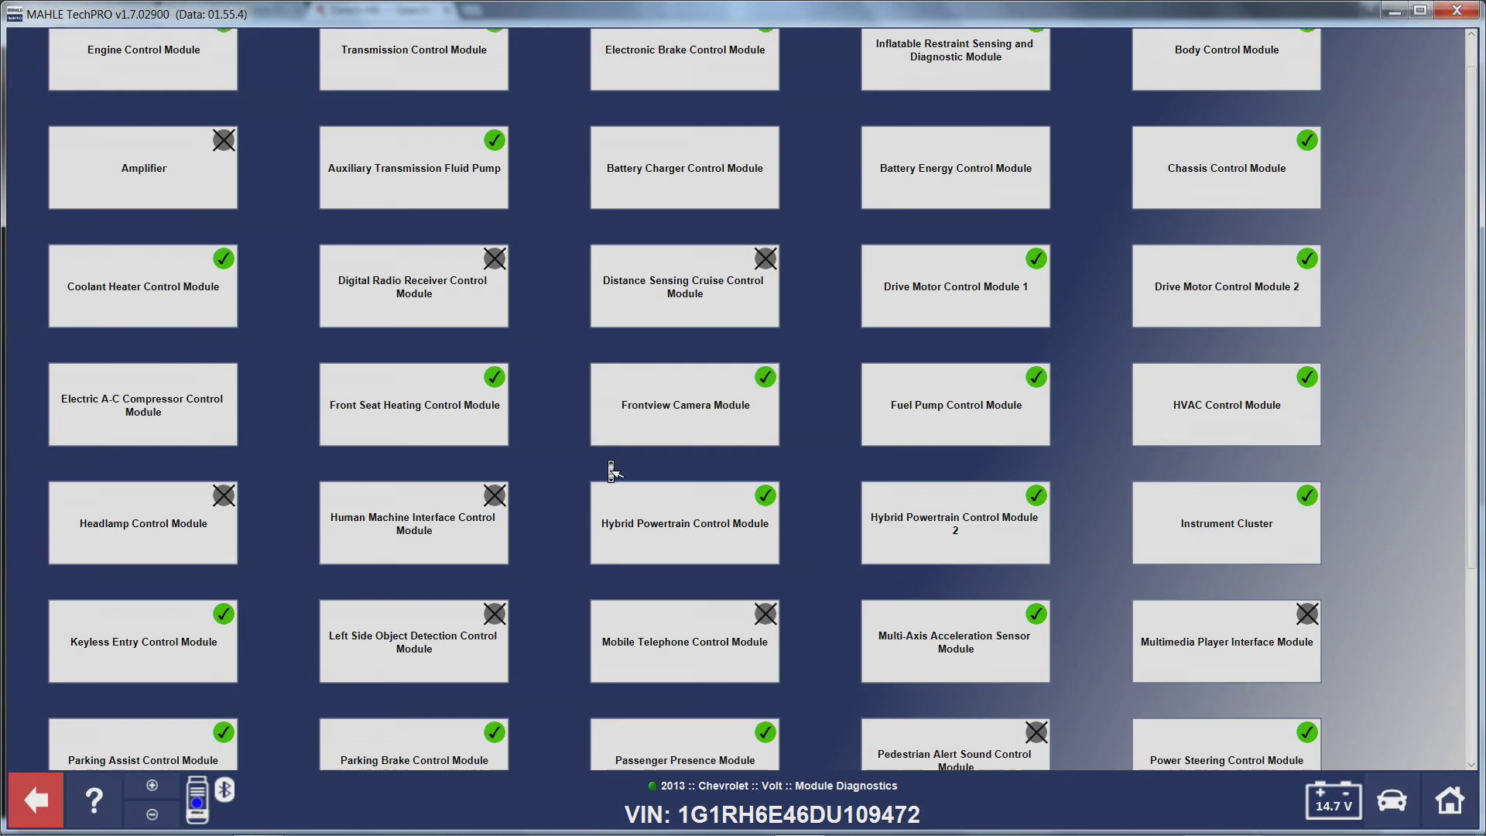
scroll(608, 464, down, 8)
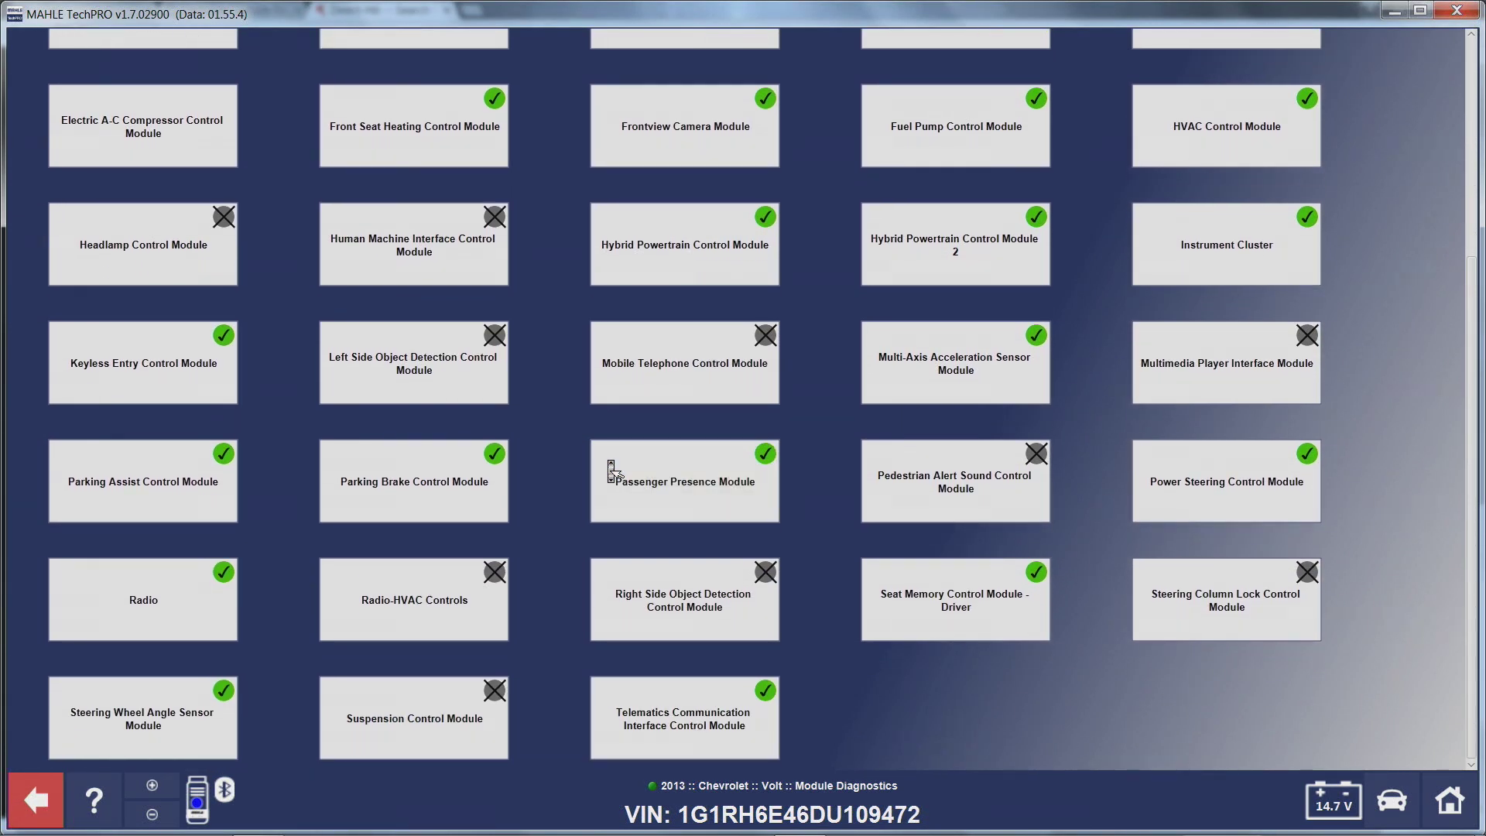
click(128, 722)
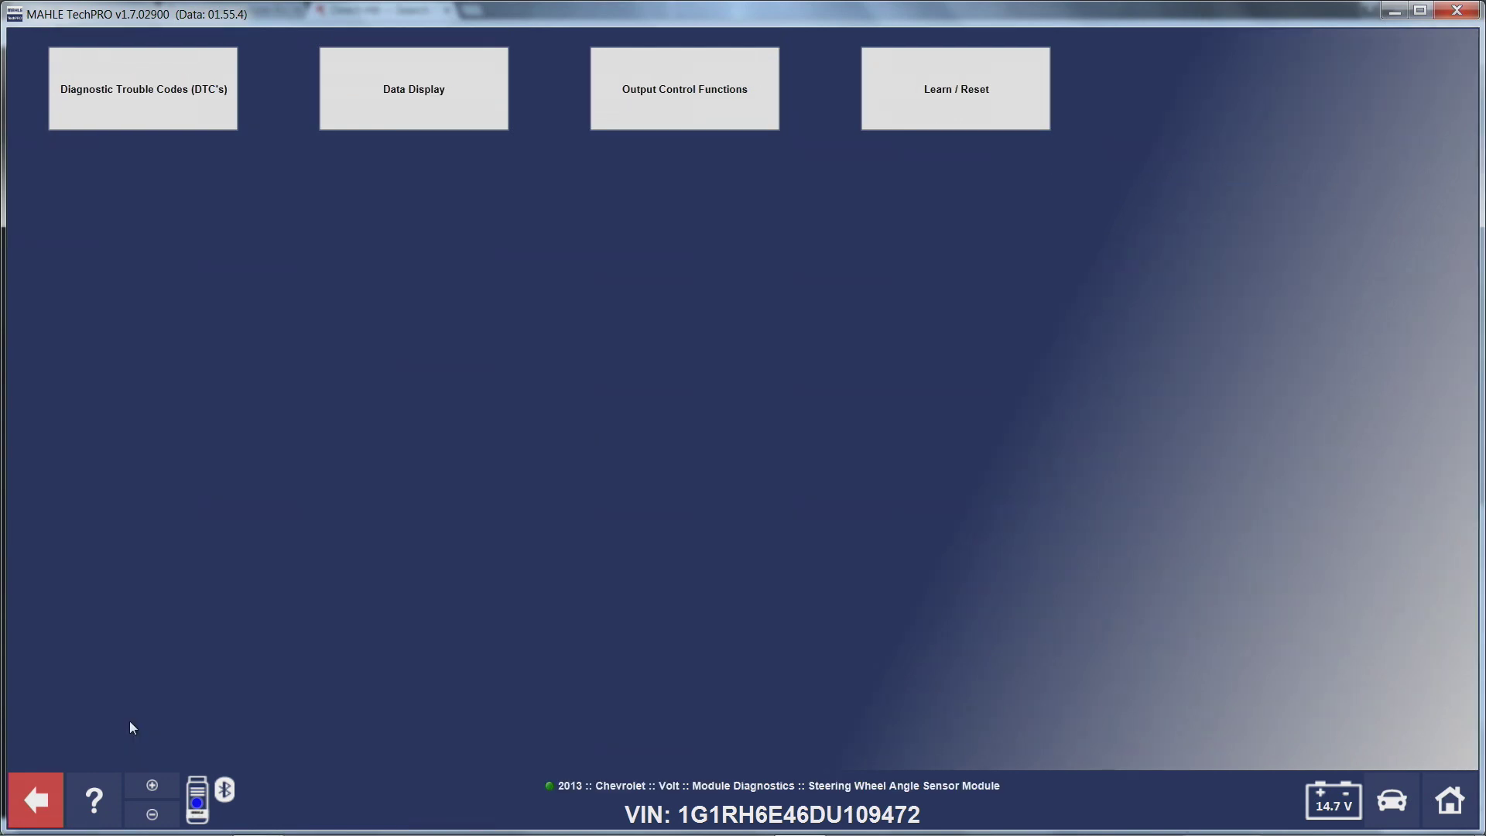
click(389, 101)
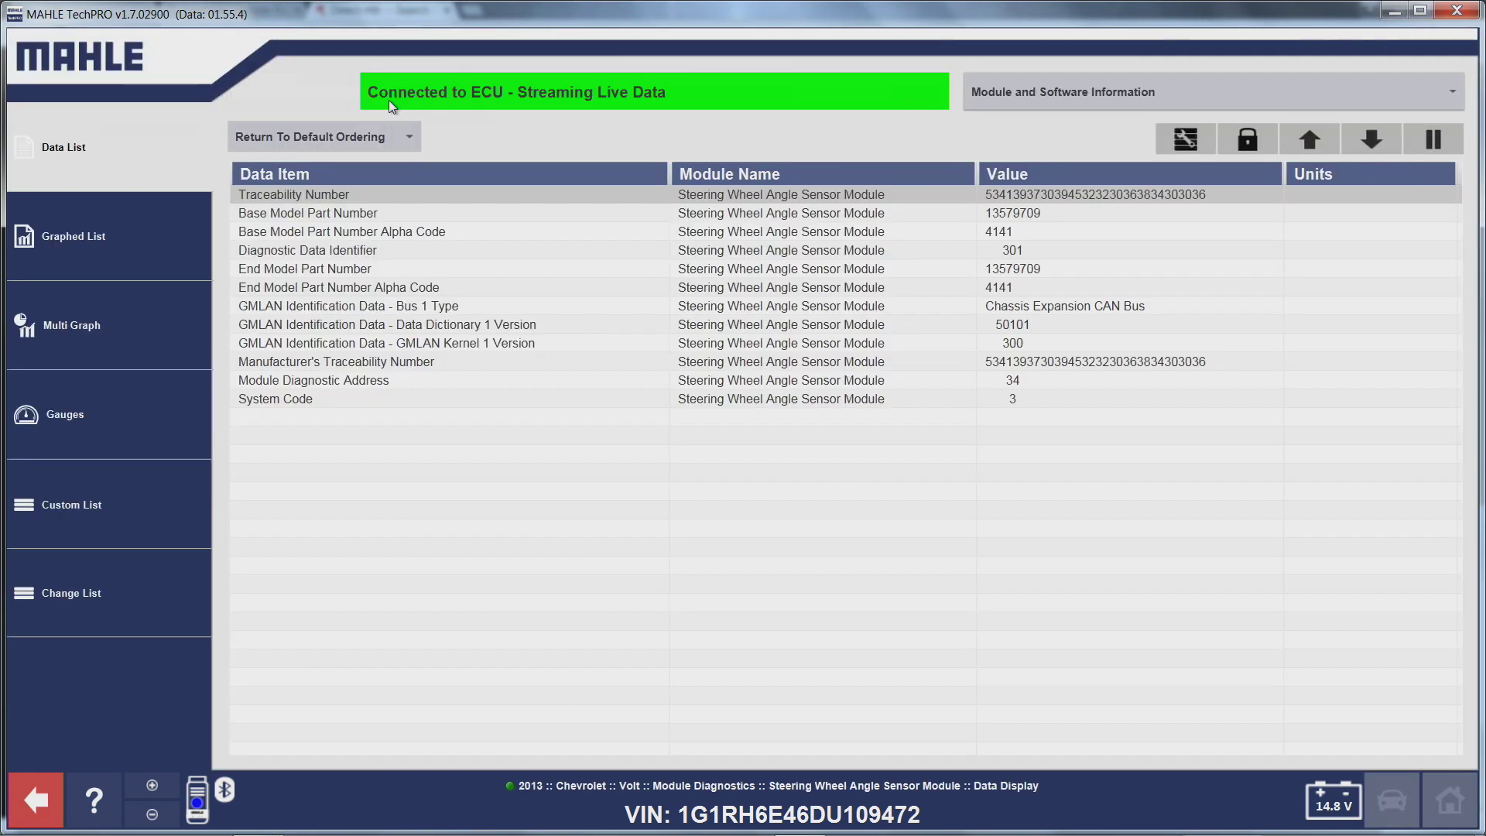
click(1028, 104)
click(1028, 124)
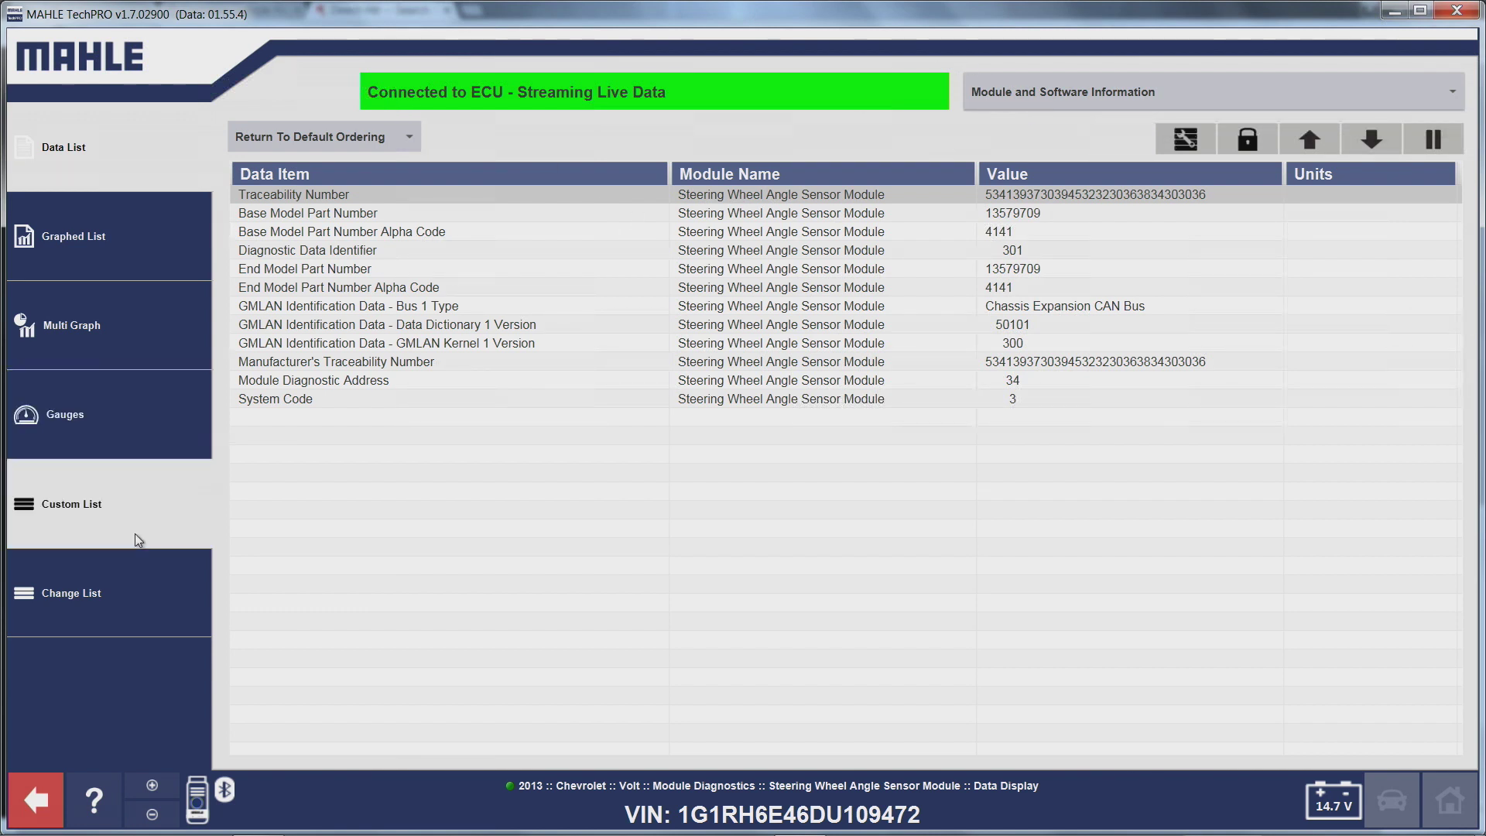
click(35, 799)
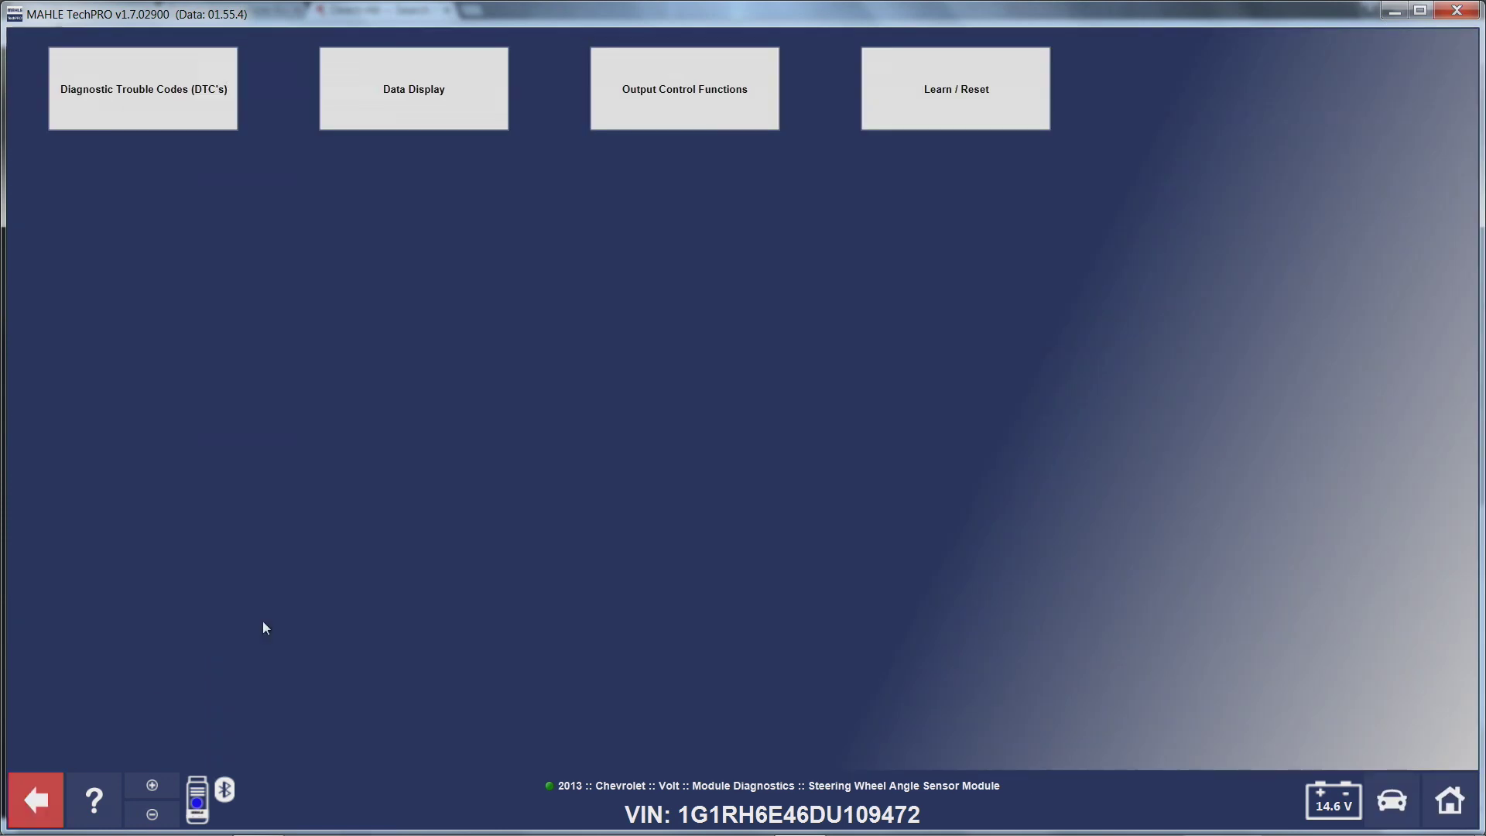
click(56, 777)
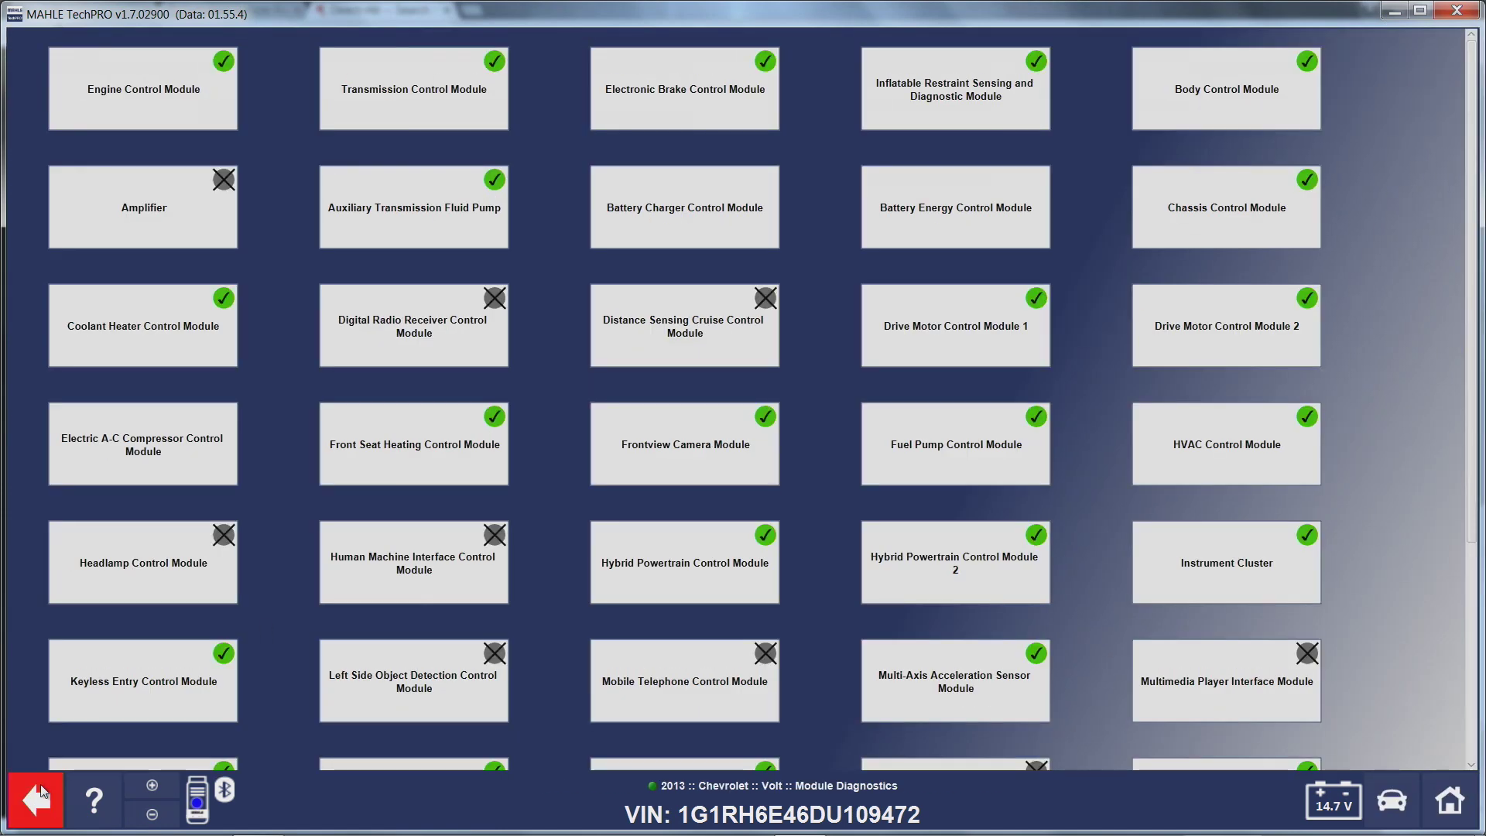
Step: Find the Power Steering Control Module in the module list and open its Data Display
scroll(246, 641, down, 3)
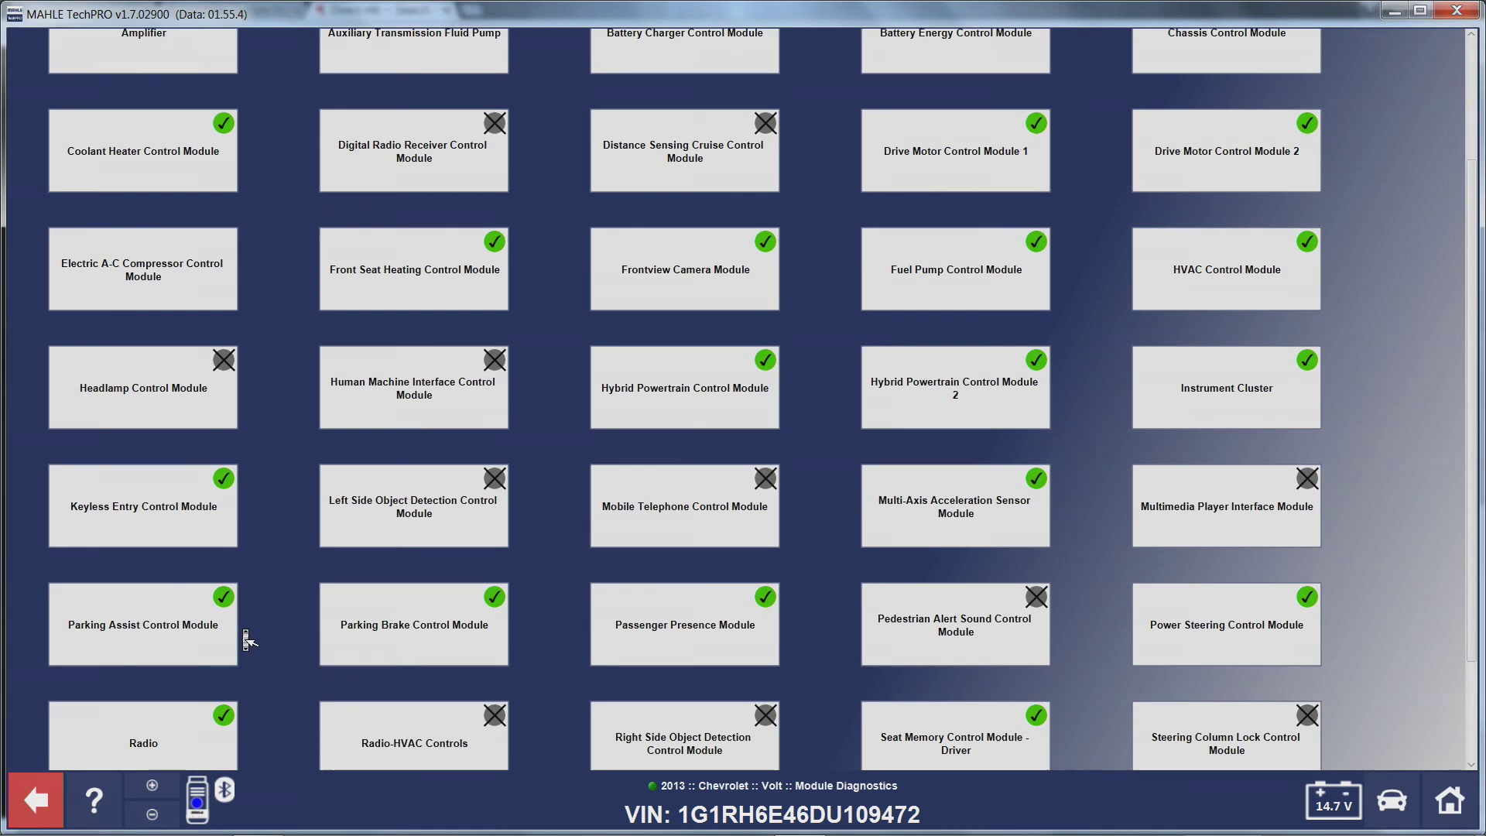
scroll(246, 641, down, 1)
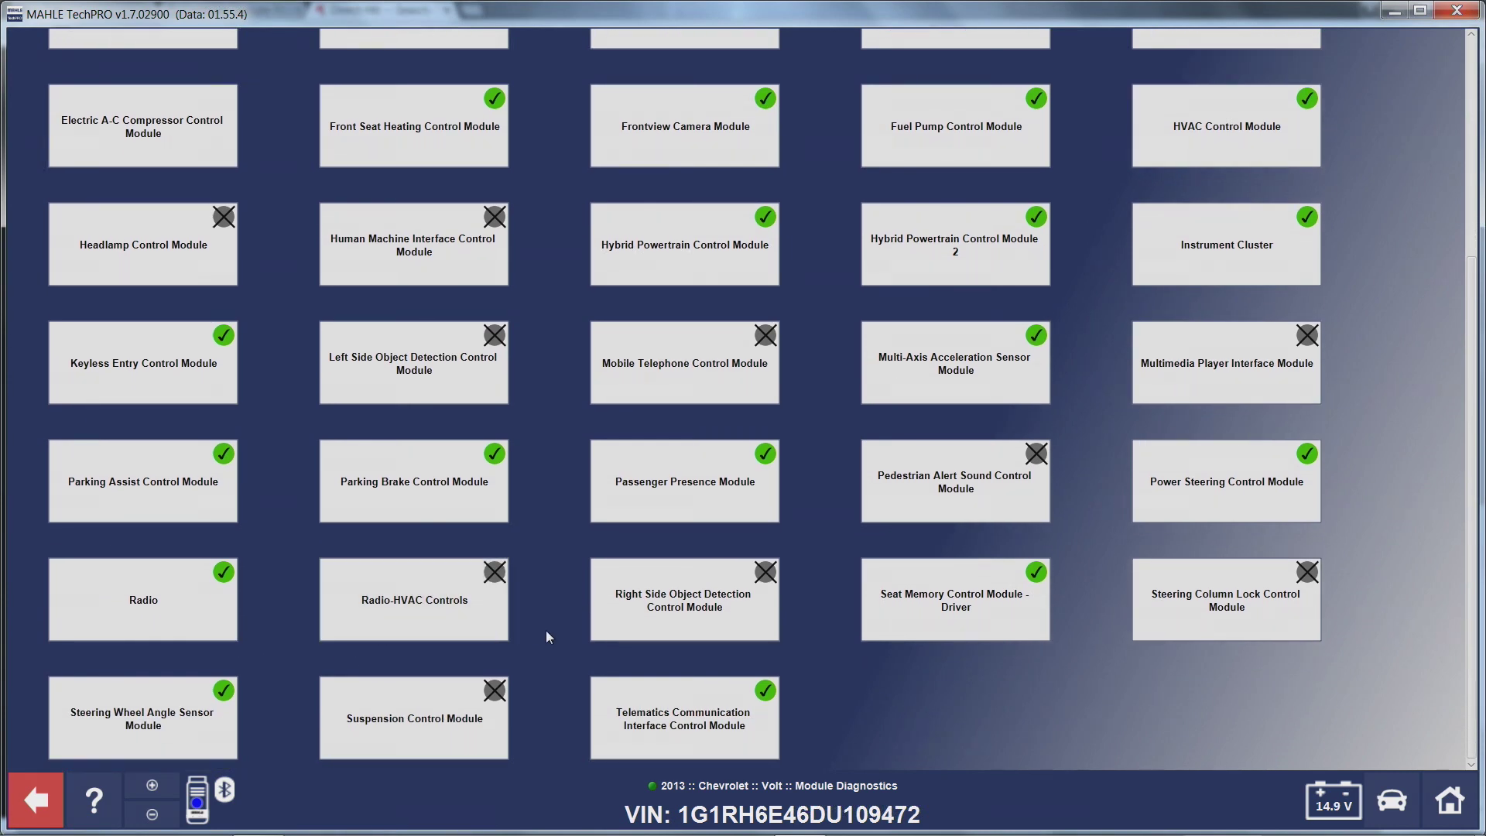
scroll(683, 545, up, 1)
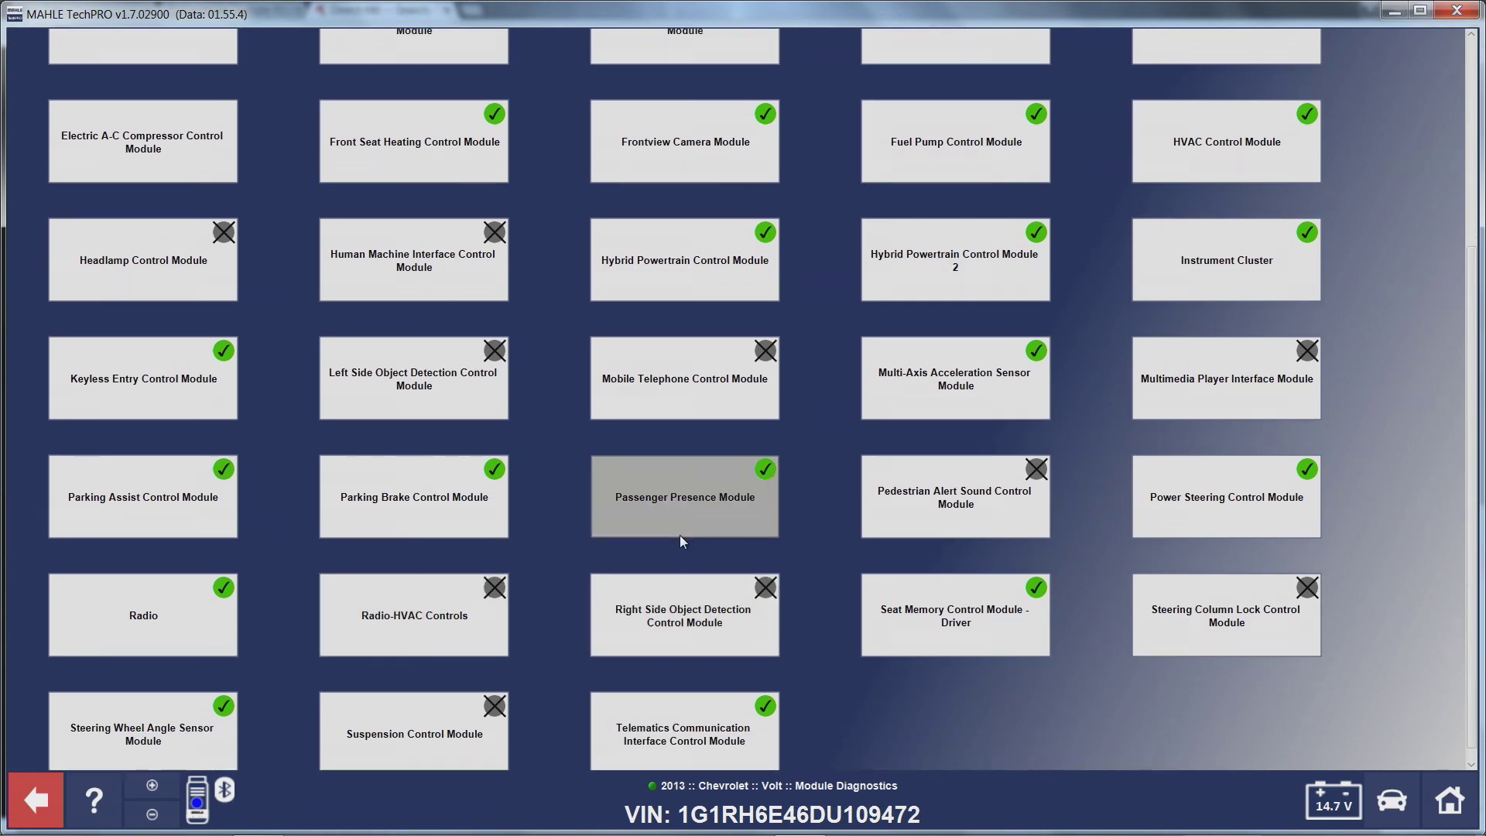
click(1167, 494)
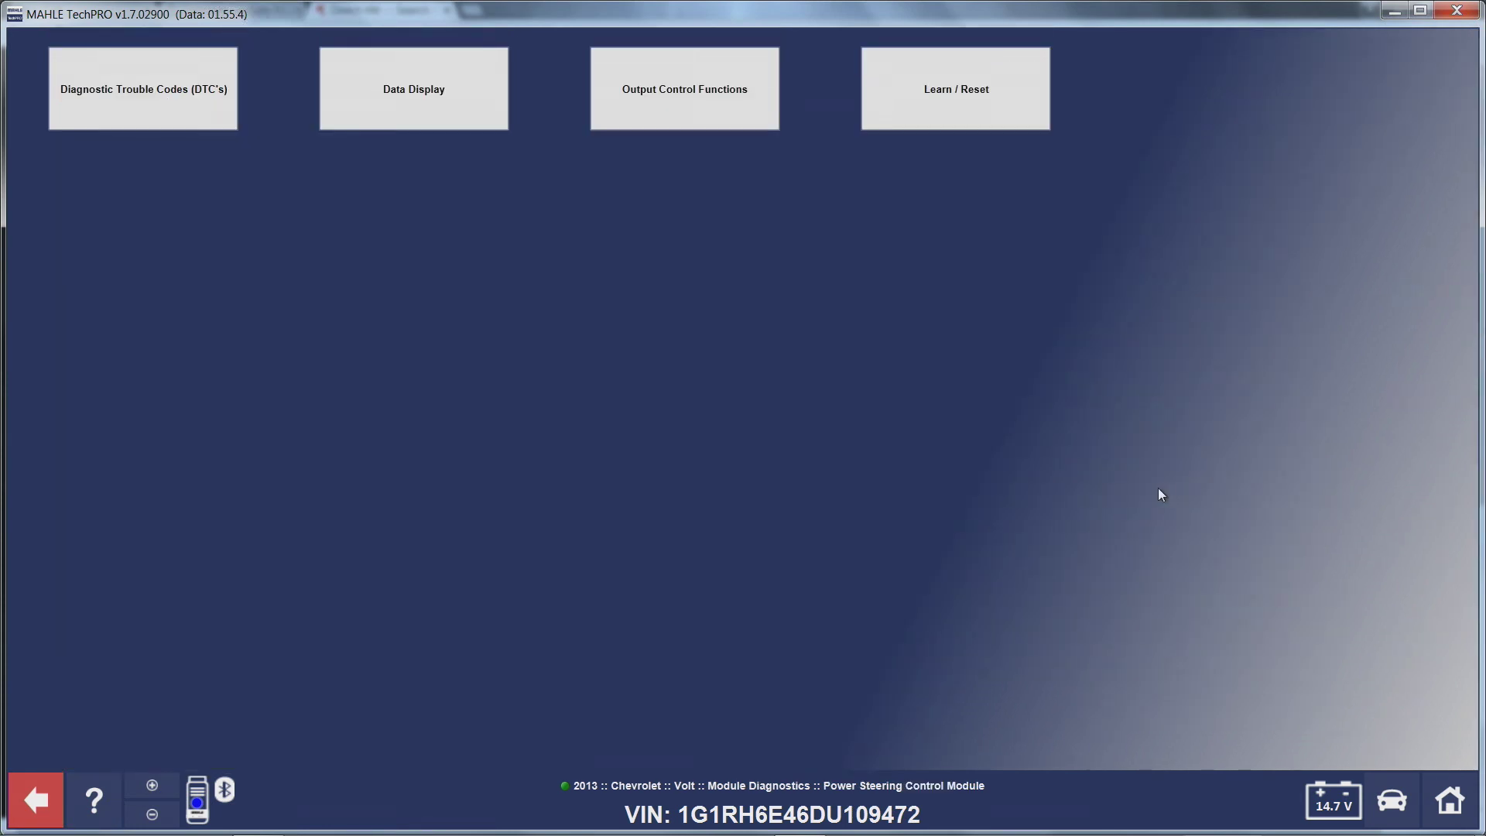
click(429, 87)
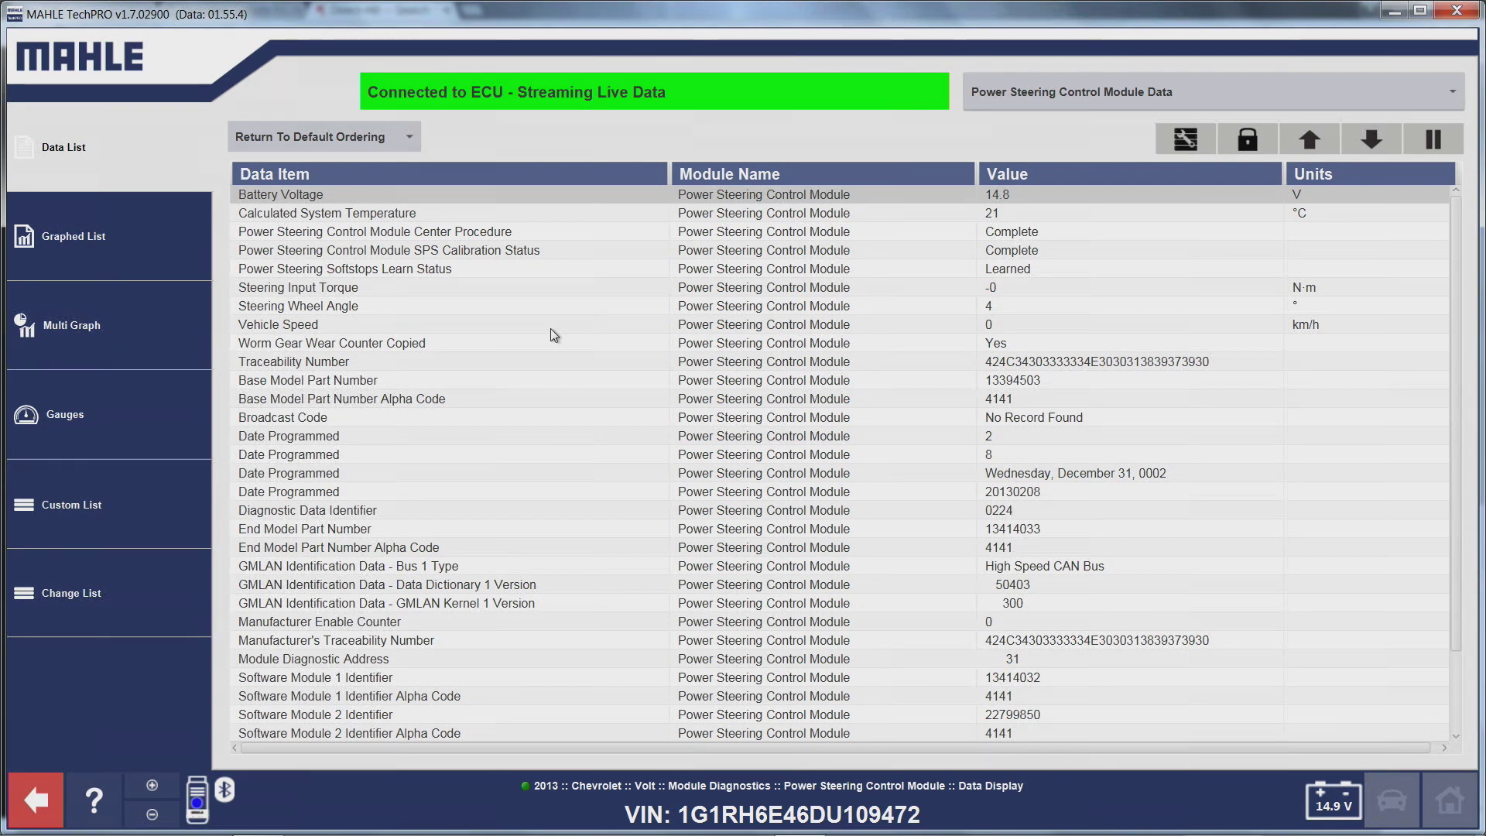
Step: Pin Steering Input Torque and Steering Wheel Angle, plot them in Multi Graph, and pause the live graph after the steering sweep
double_click(475, 289)
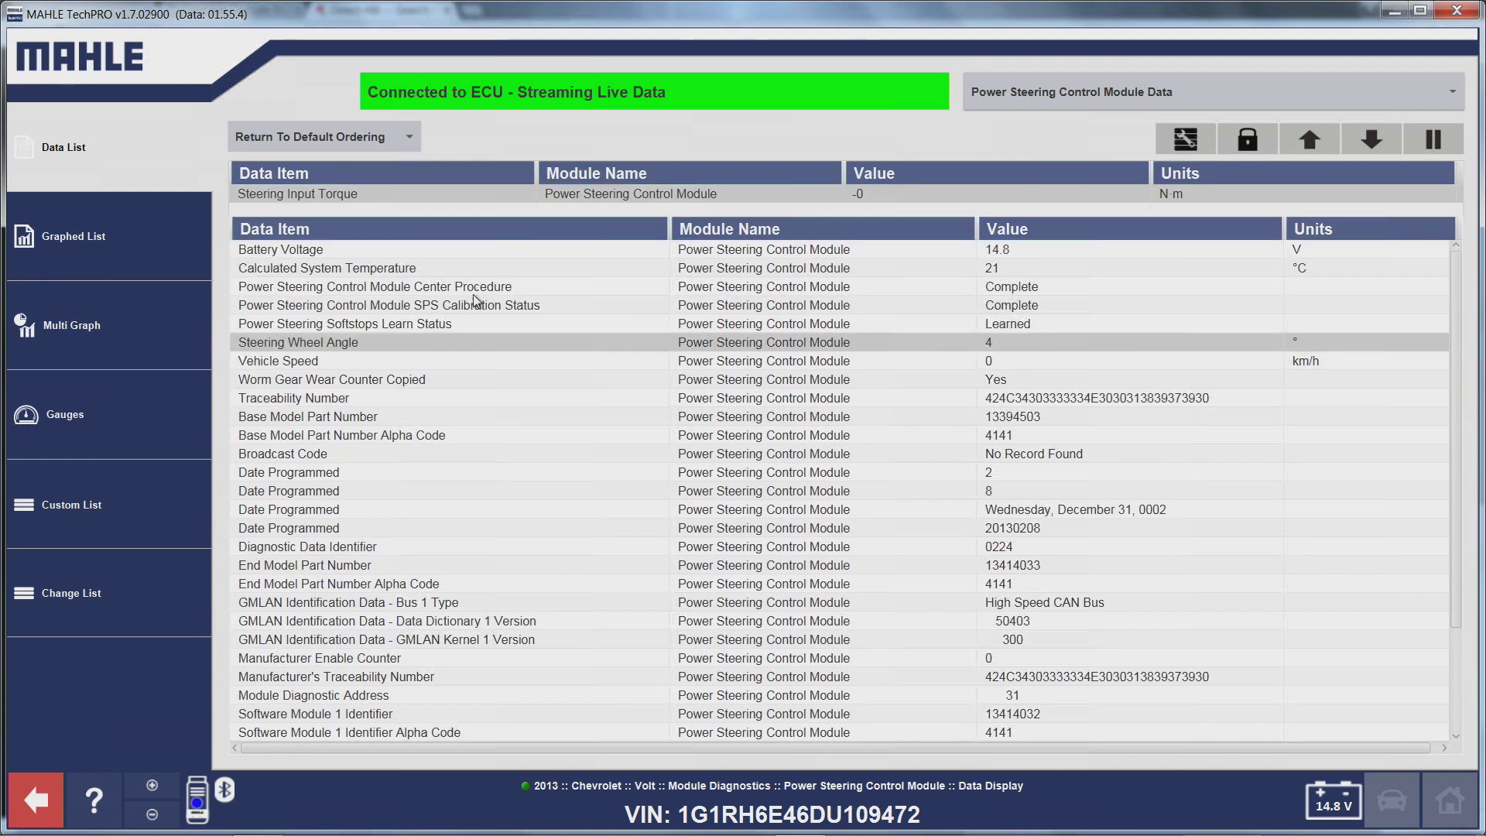
double_click(461, 341)
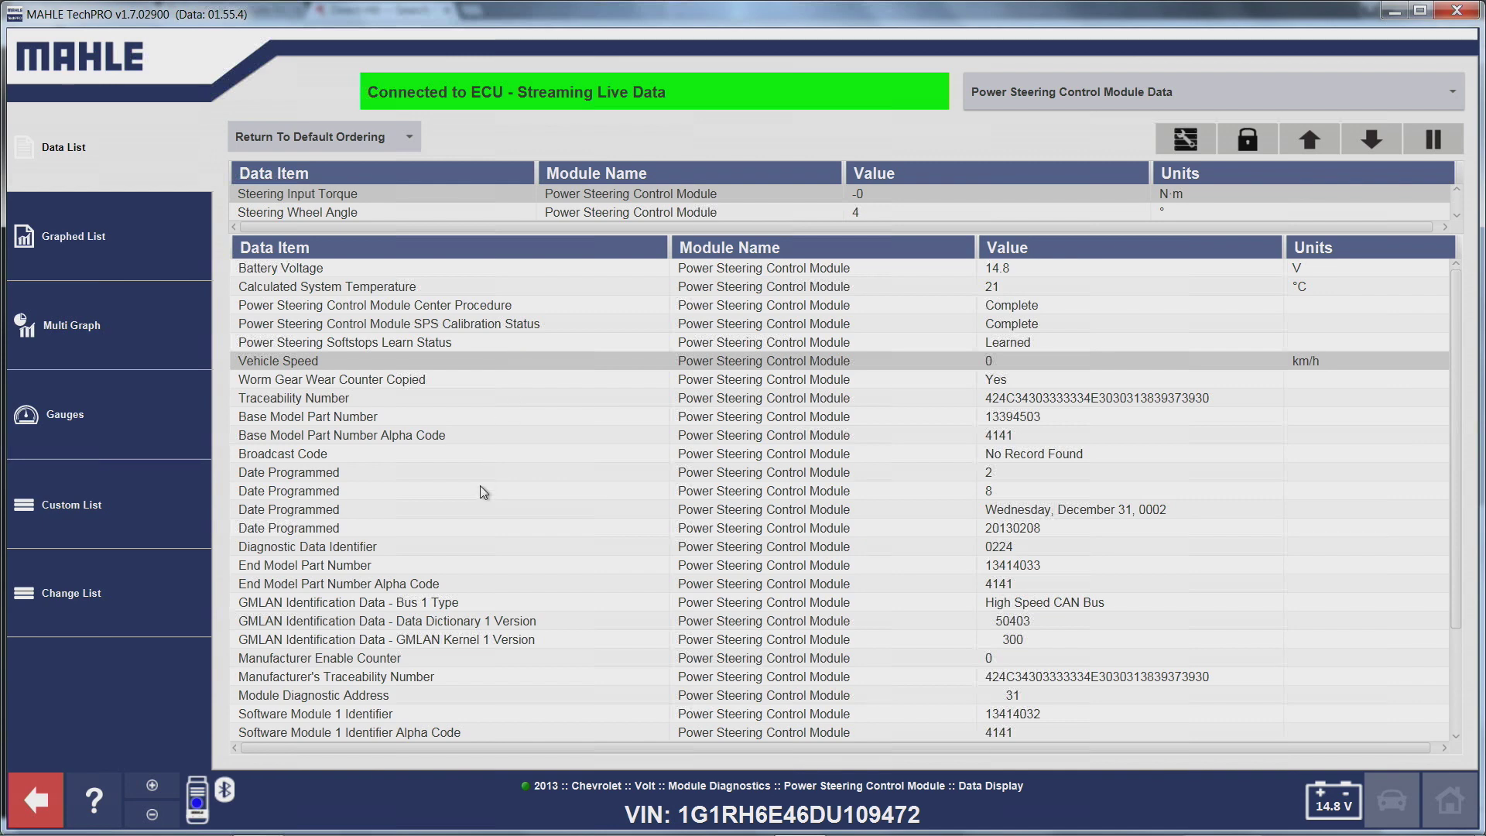
click(128, 325)
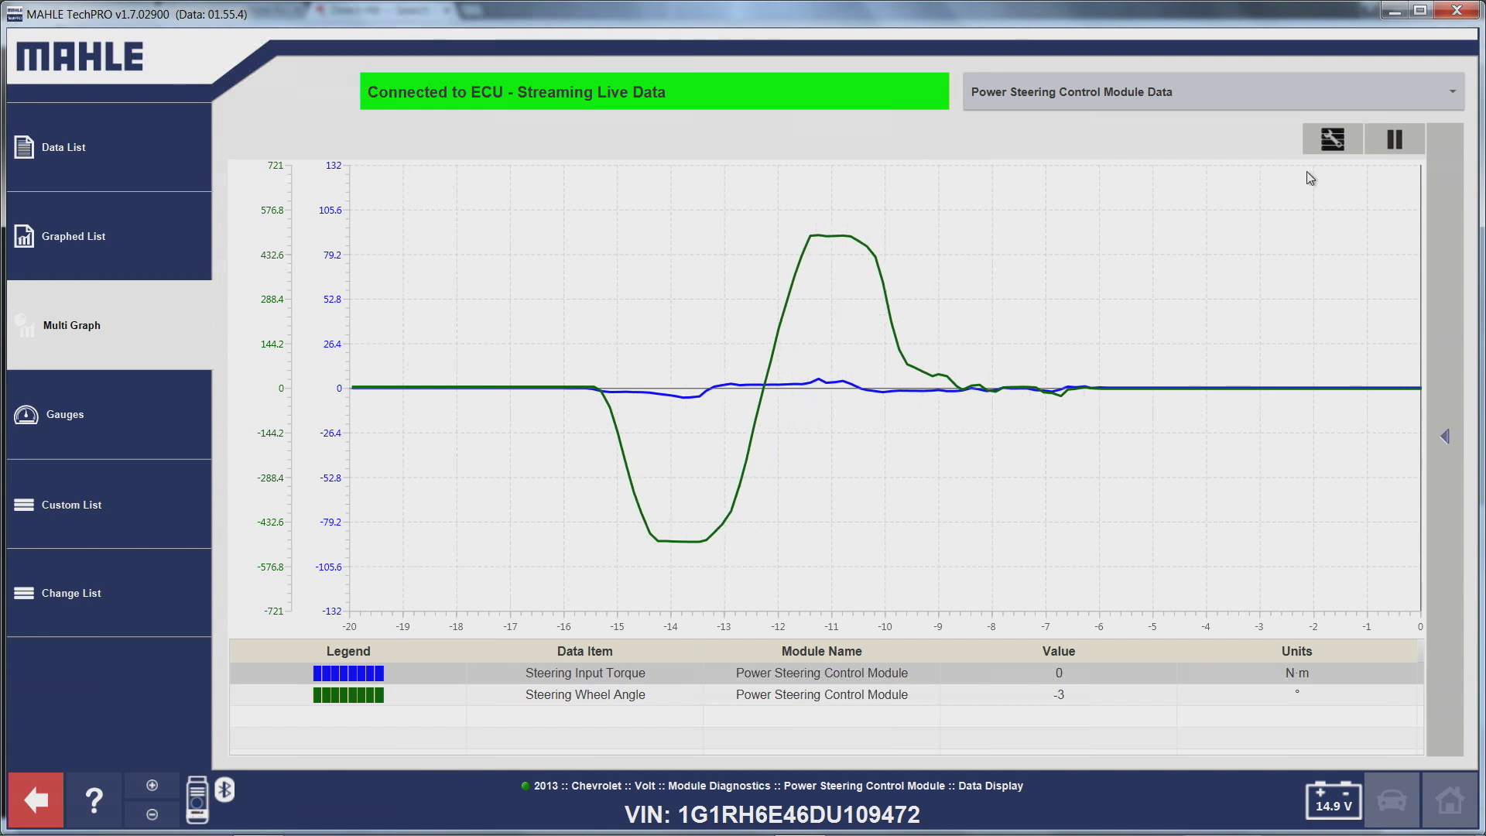
click(1413, 143)
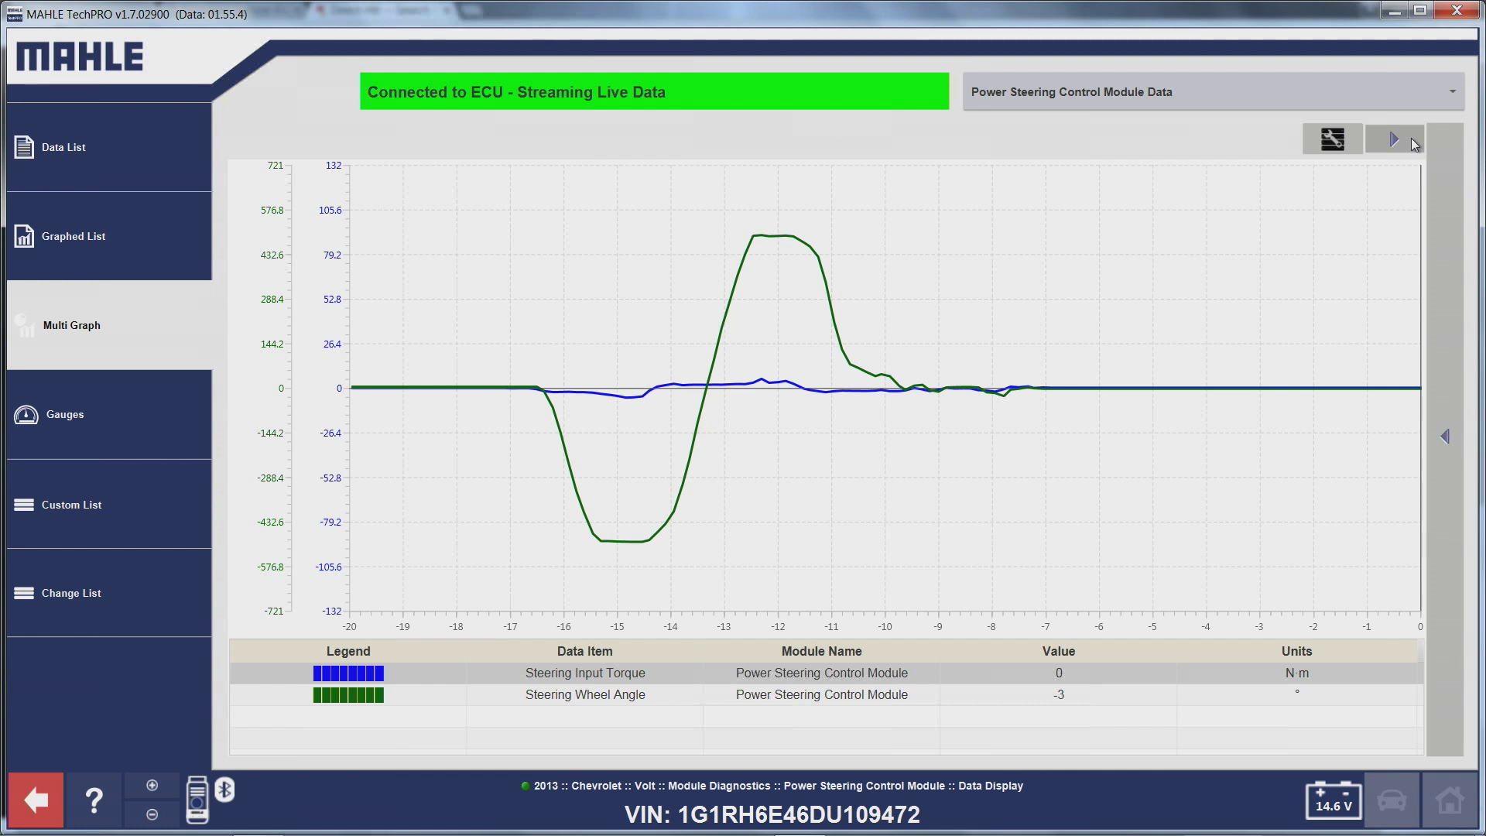
Step: Leave the power steering data and back out through Module Diagnostics and the vehicle menu to the TechPRO main screen
click(36, 791)
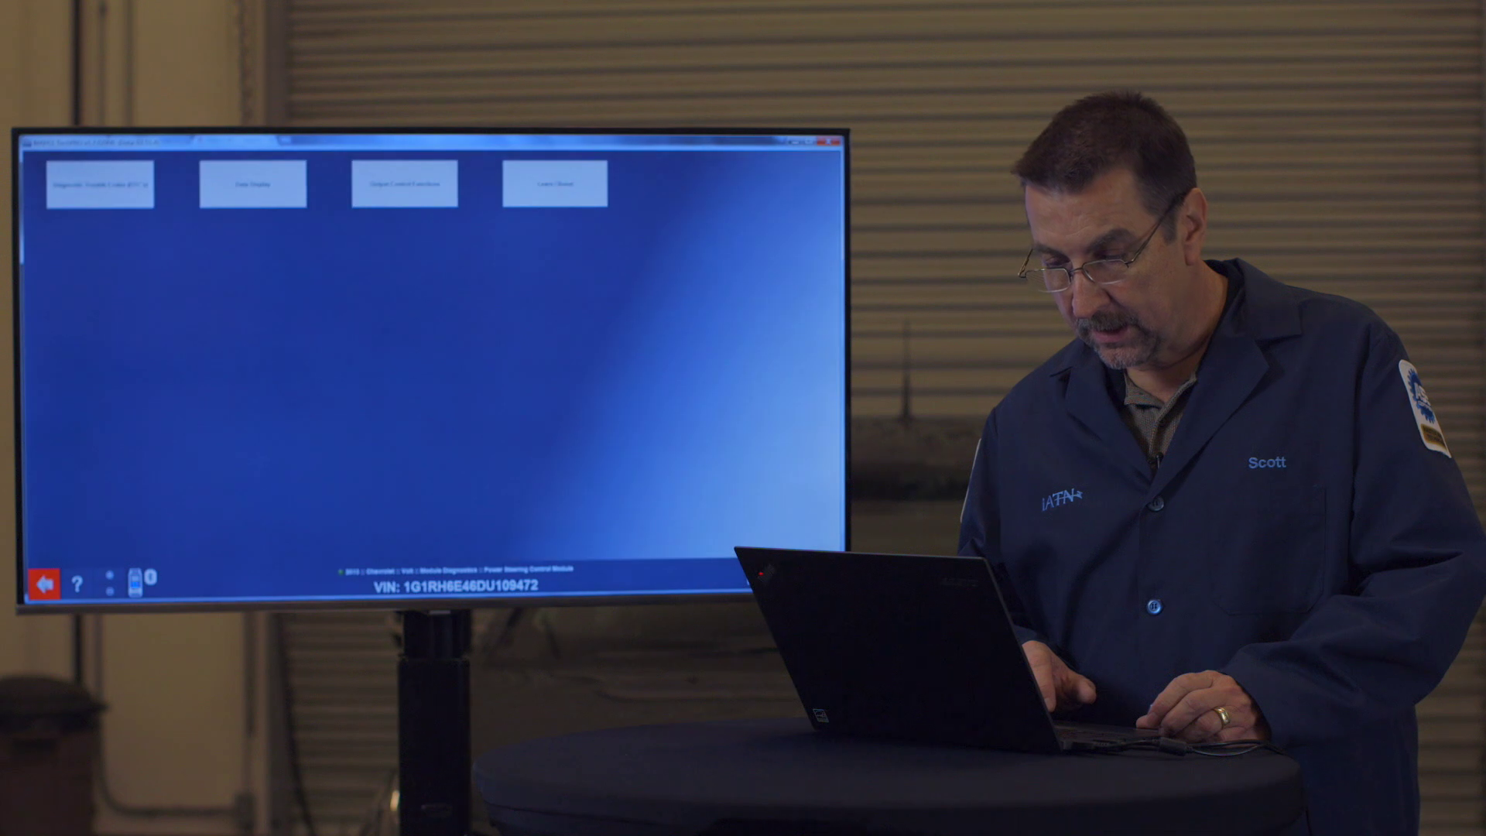
click(44, 583)
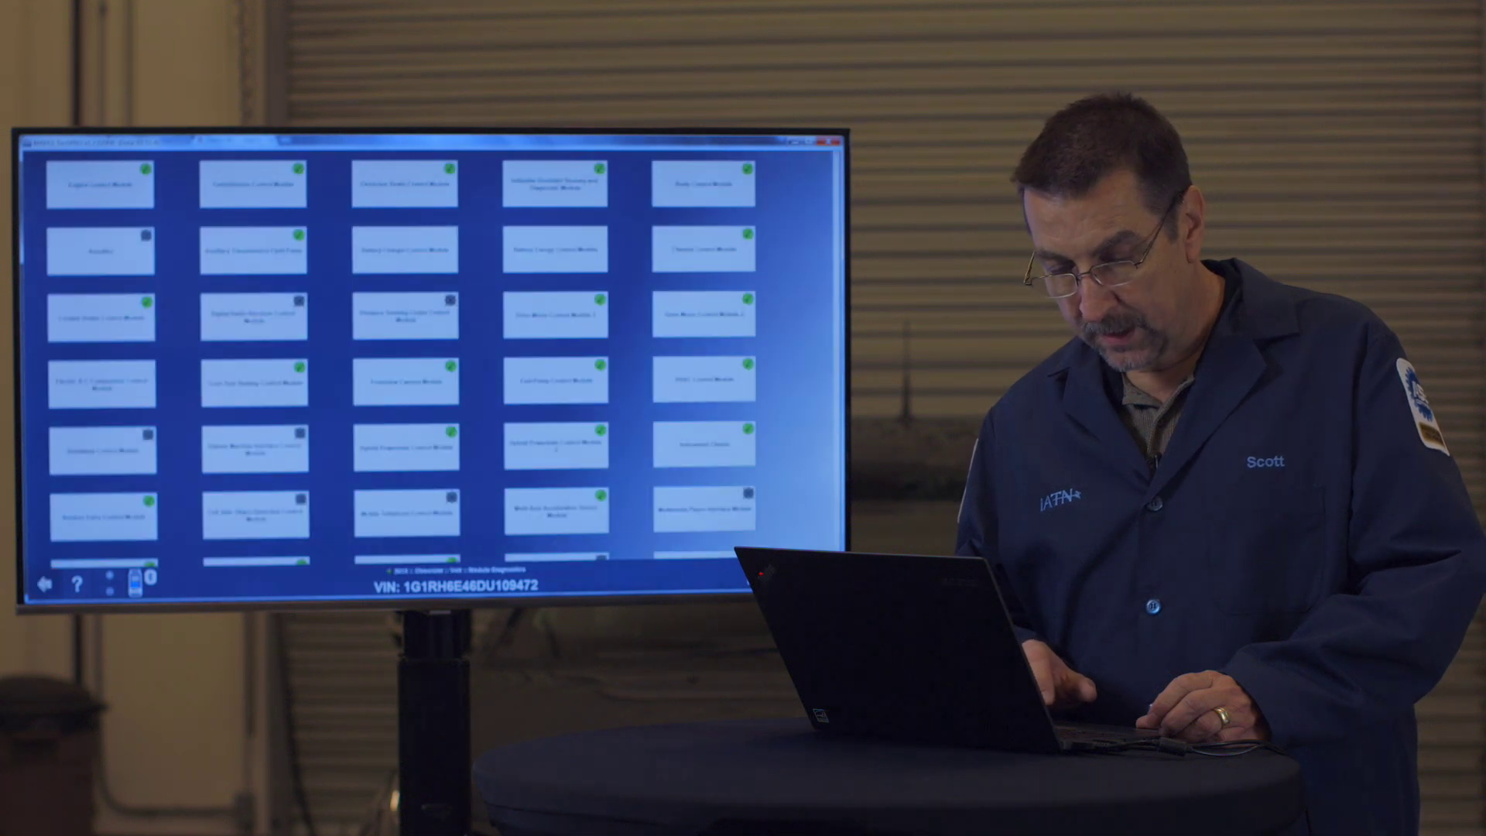
click(44, 584)
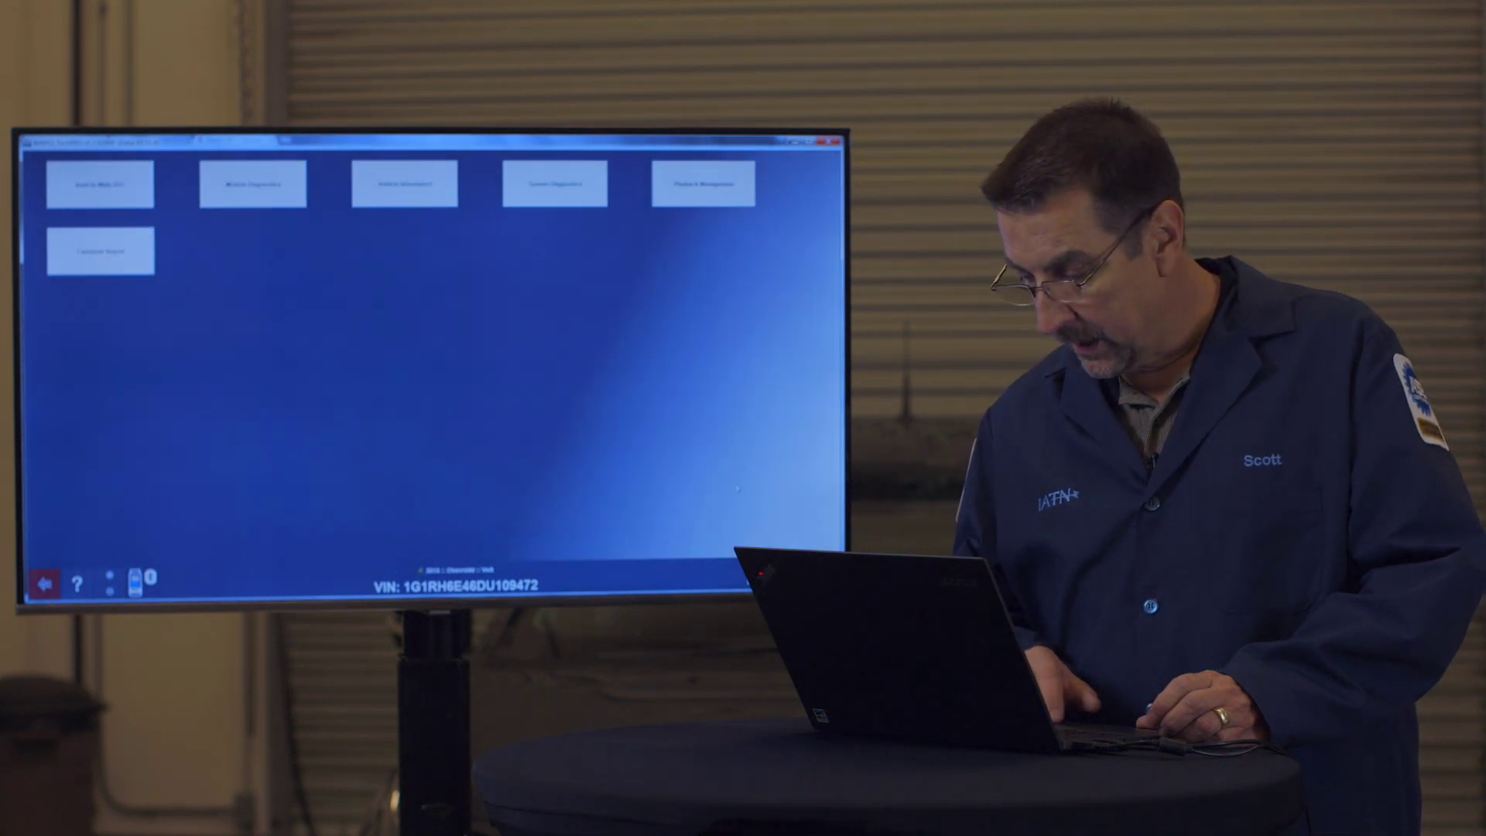
click(44, 584)
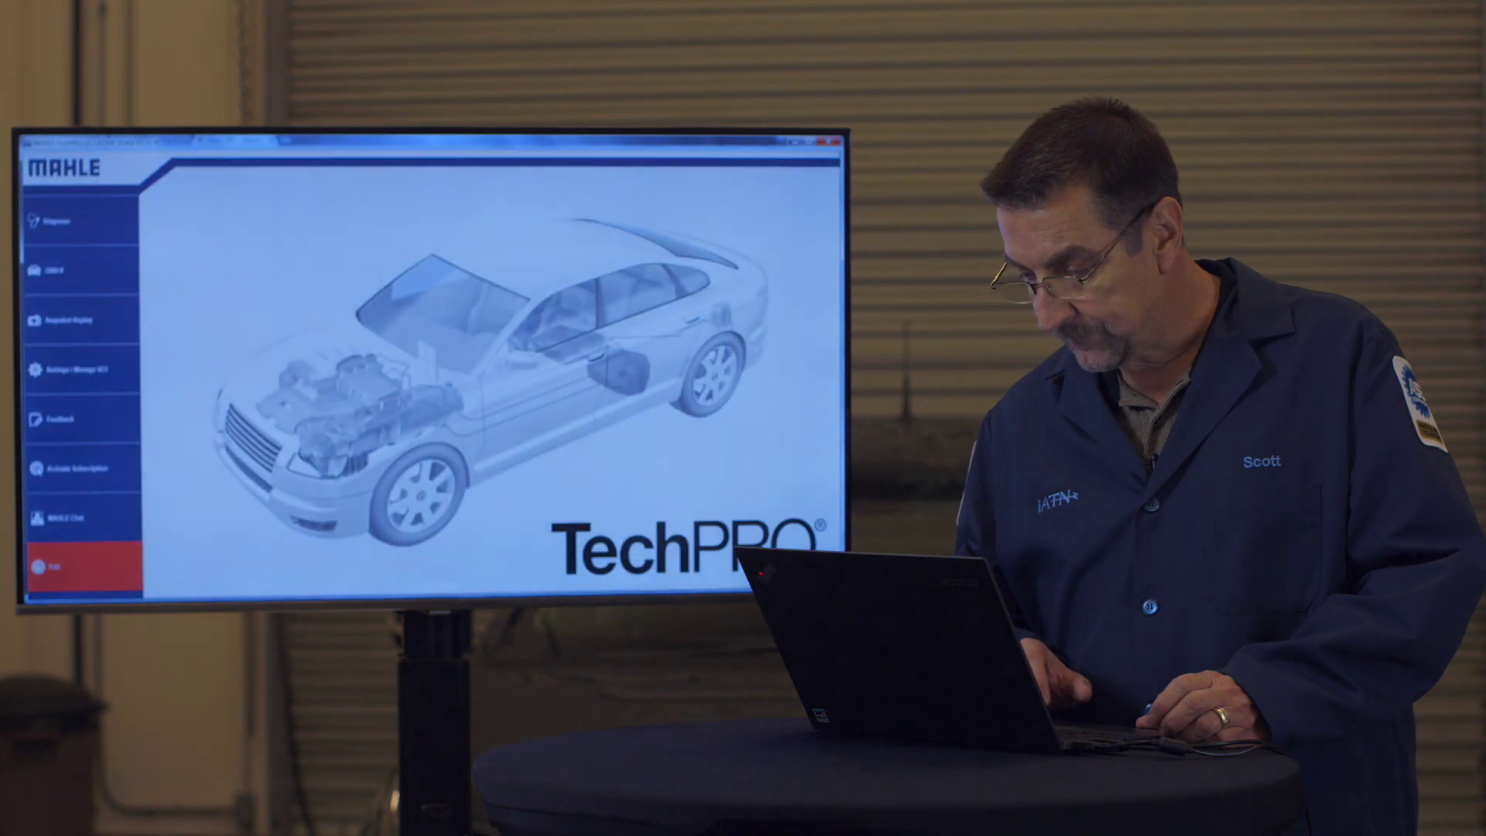